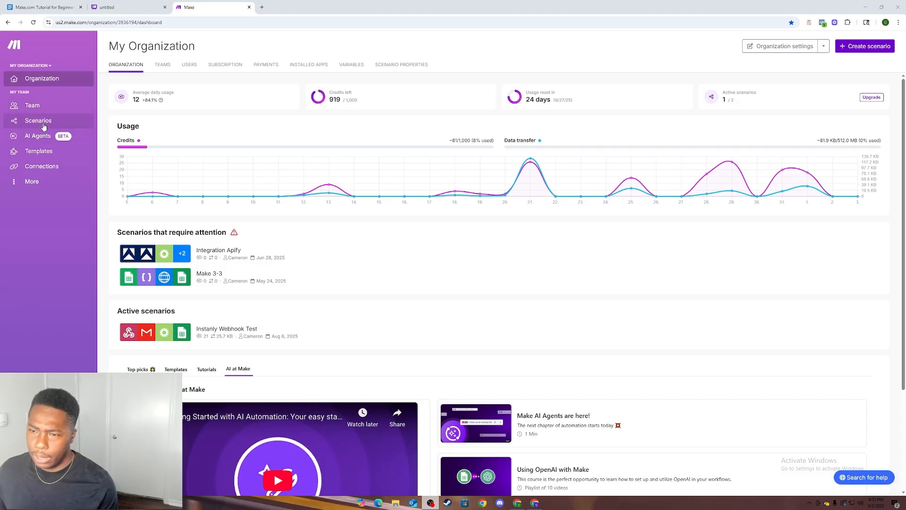
- Browse the team's Scenarios, AI Agents and Templates pages and the list of additional sections, dismissing the satisfaction survey
click(42, 122)
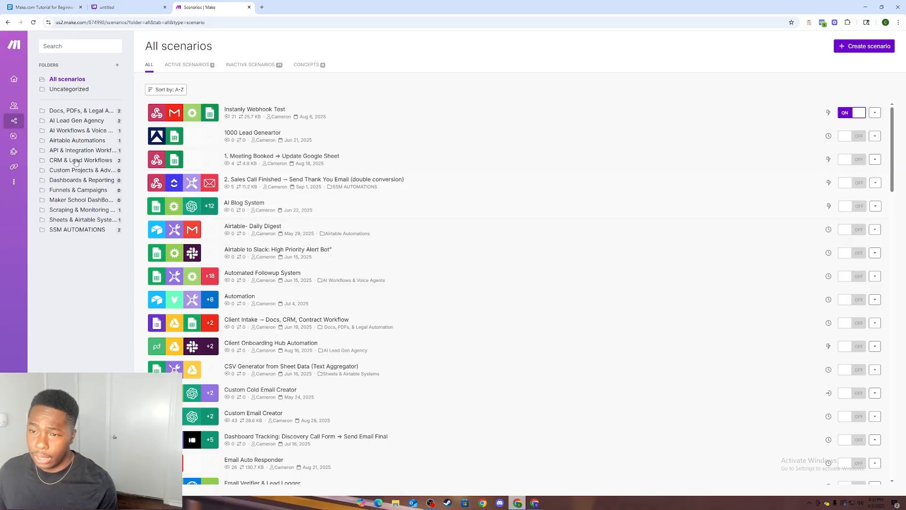
click(35, 141)
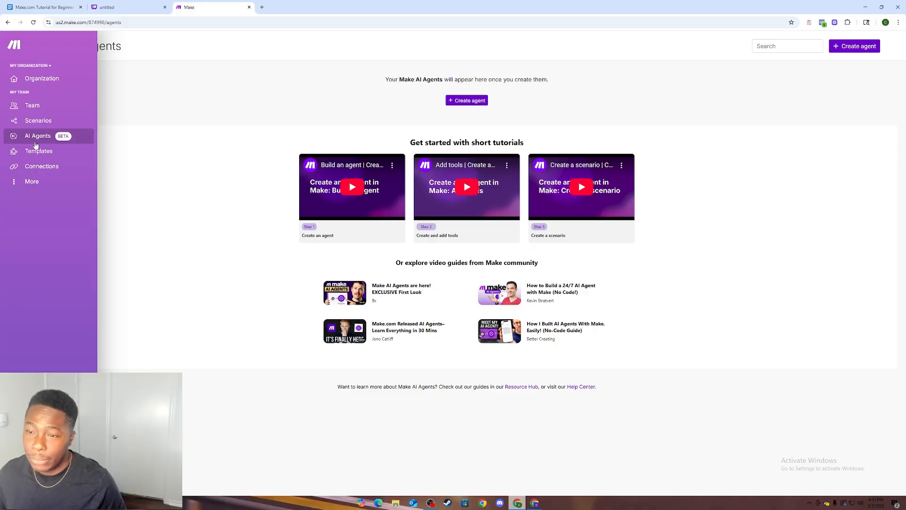
click(39, 151)
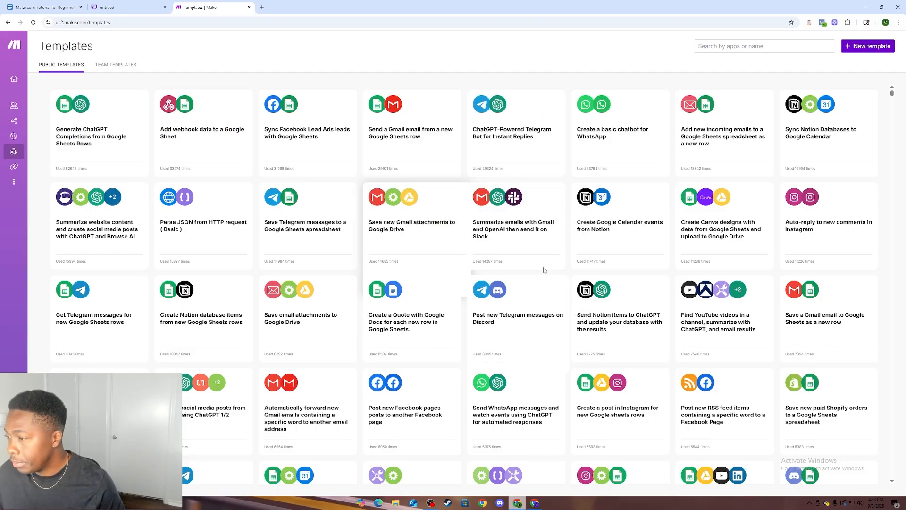
mouse_move(541, 231)
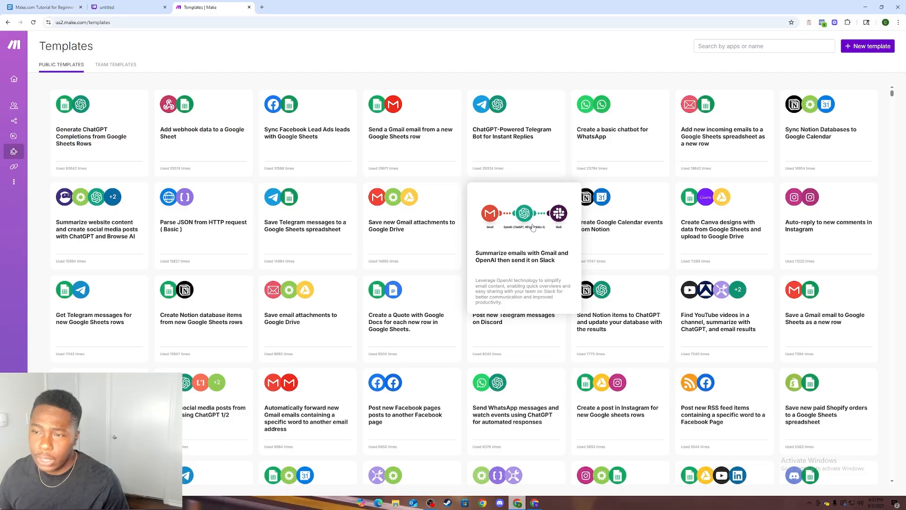
mouse_move(20, 175)
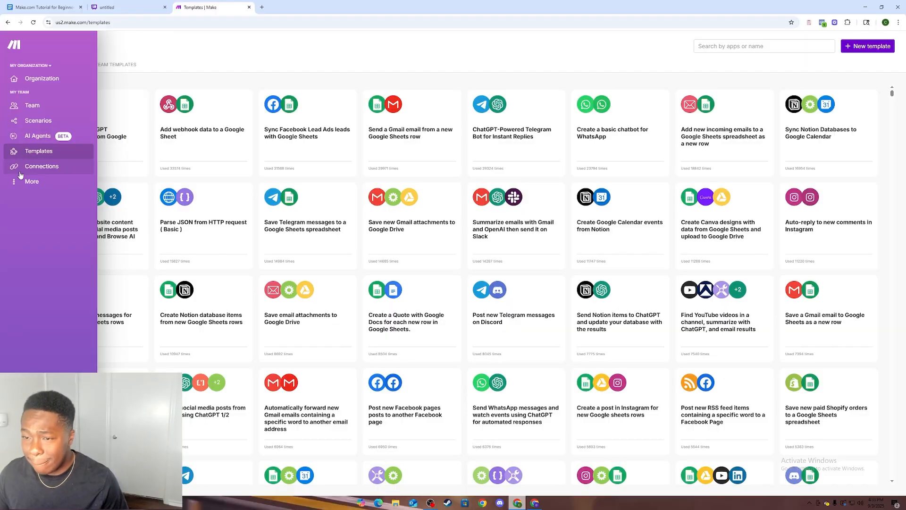
click(21, 182)
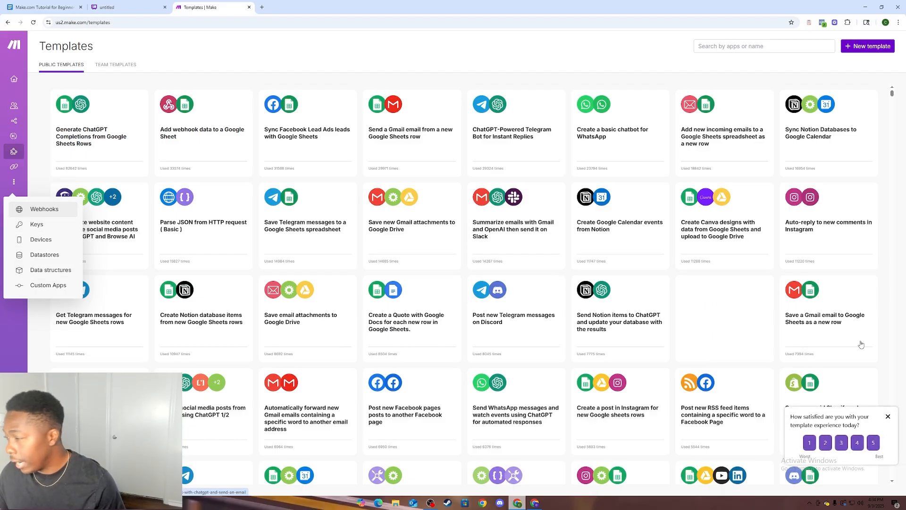
click(888, 417)
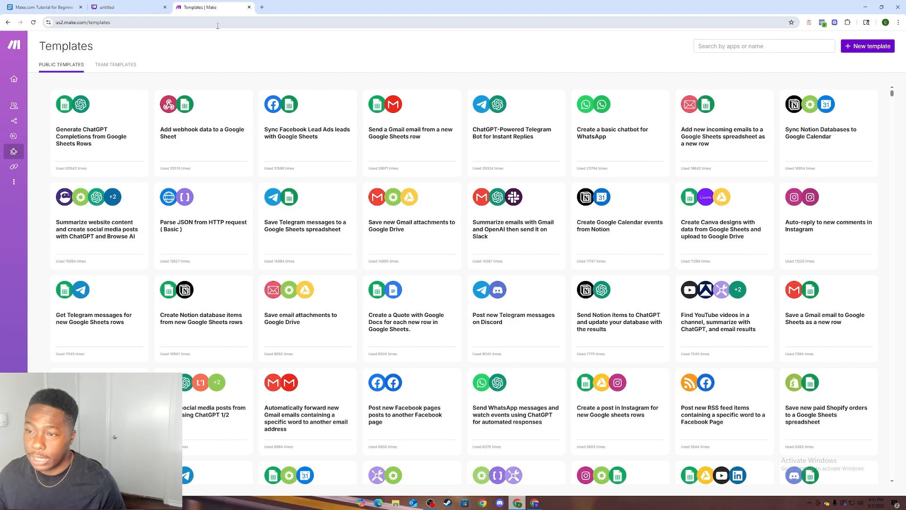
- Check the workflow diagram on the Whimsical board, return to Make and create a new scenario
click(159, 3)
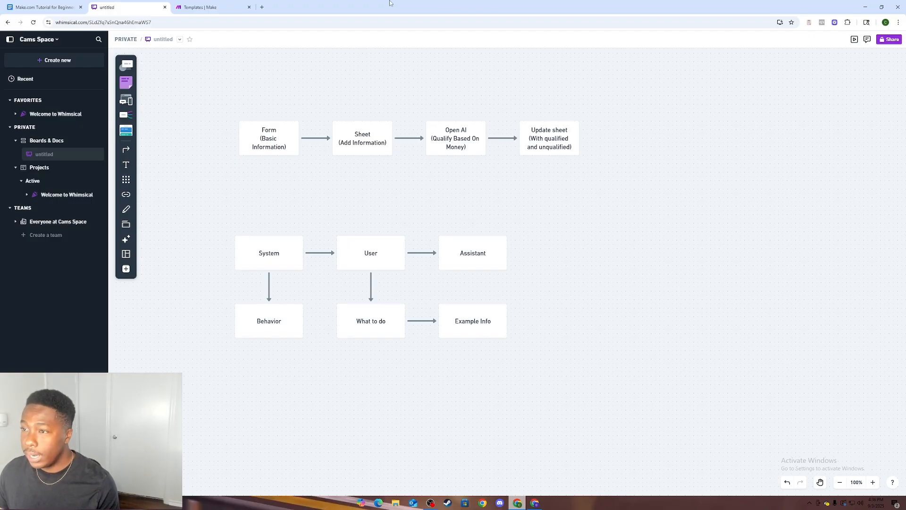
click(236, 4)
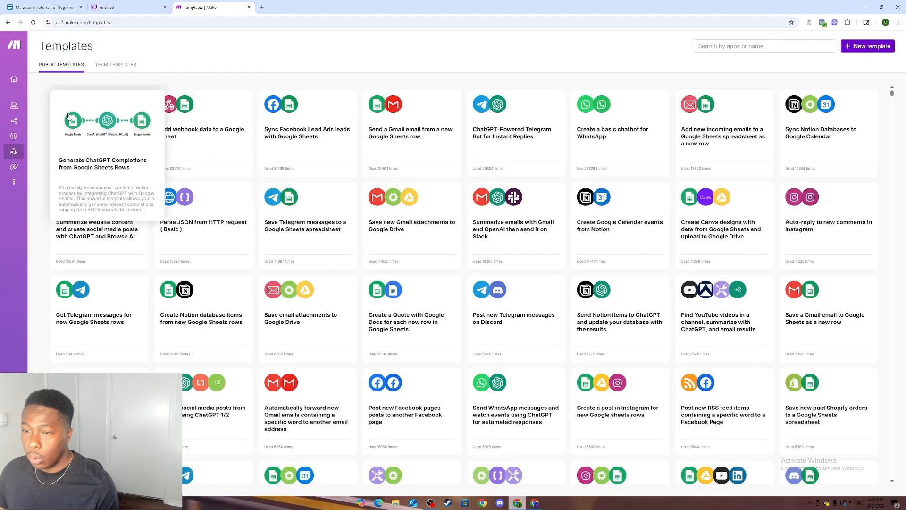
click(24, 122)
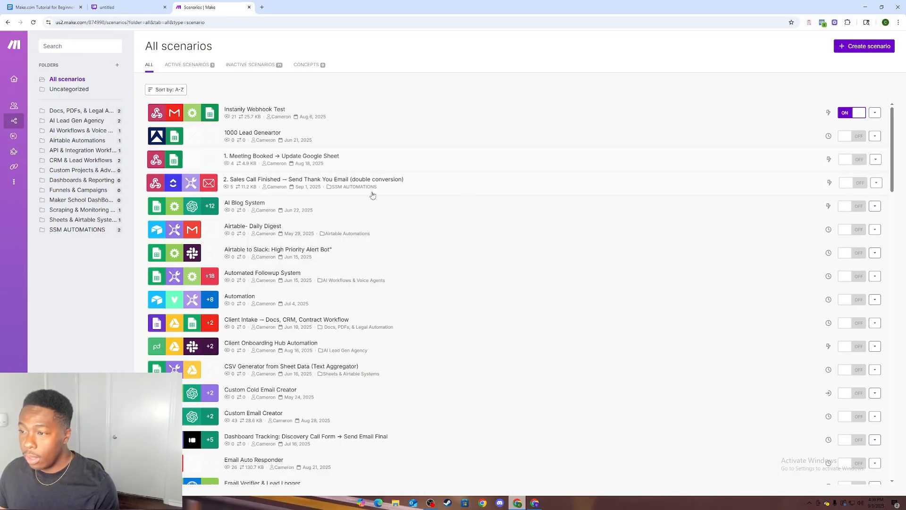
click(848, 44)
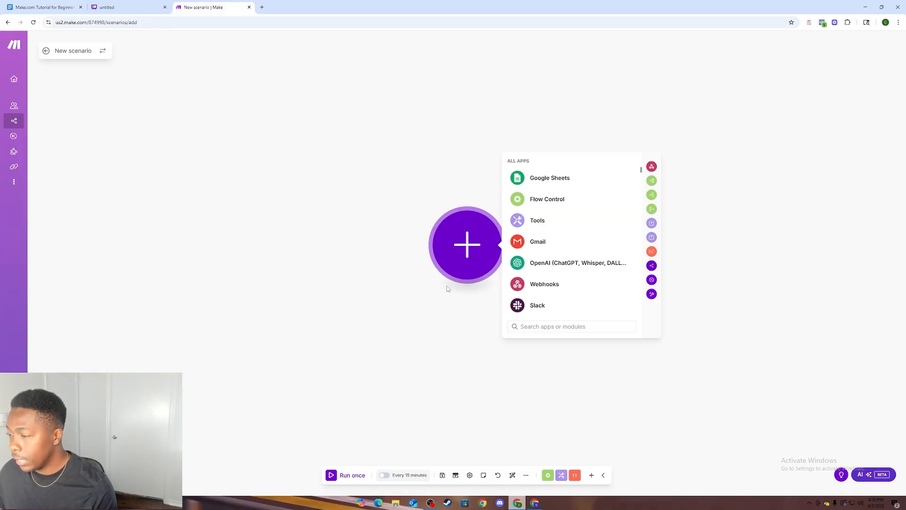
- Browse the list of all apps available for the new scenario's first module
click(448, 302)
click(485, 258)
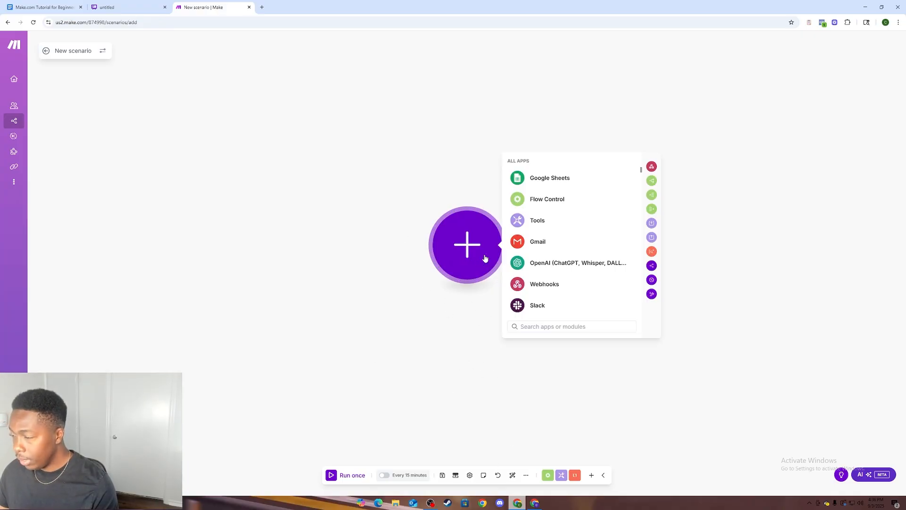
click(479, 261)
click(482, 259)
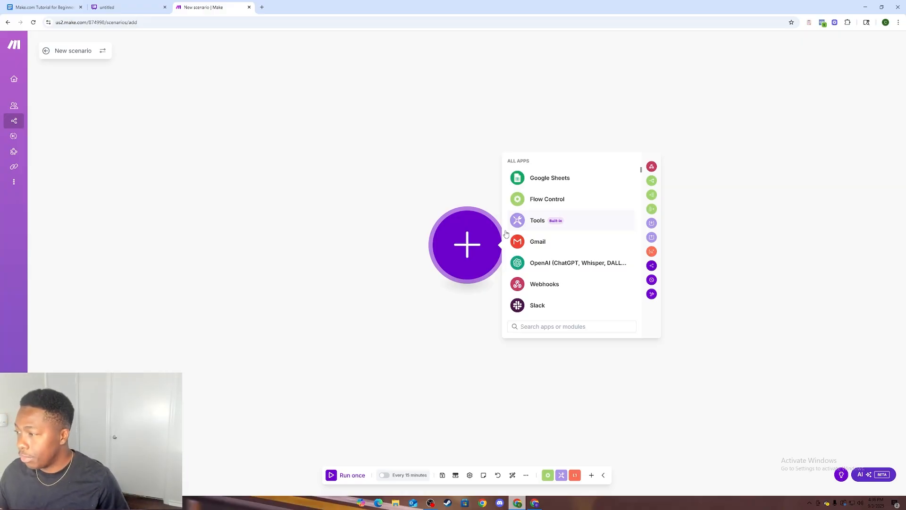
scroll(515, 245, down, 2)
scroll(515, 246, up, 2)
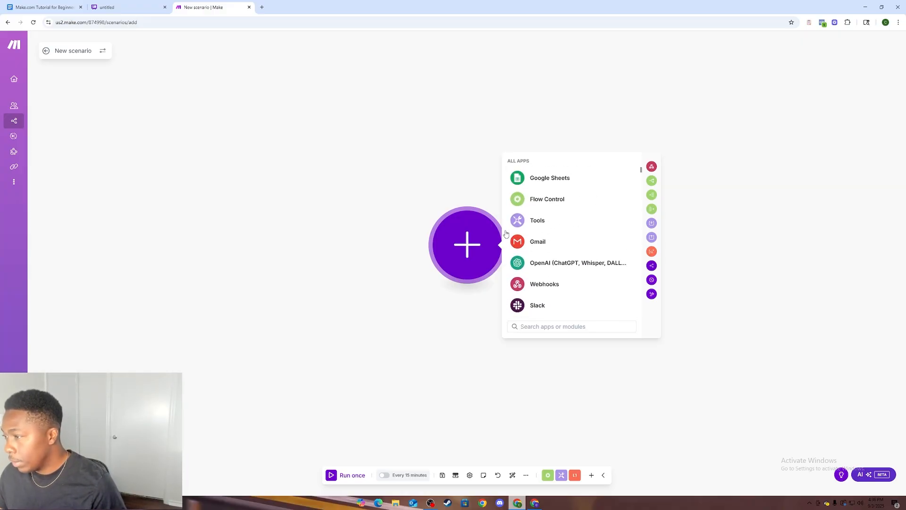
scroll(517, 255, down, 3)
scroll(519, 263, down, 6)
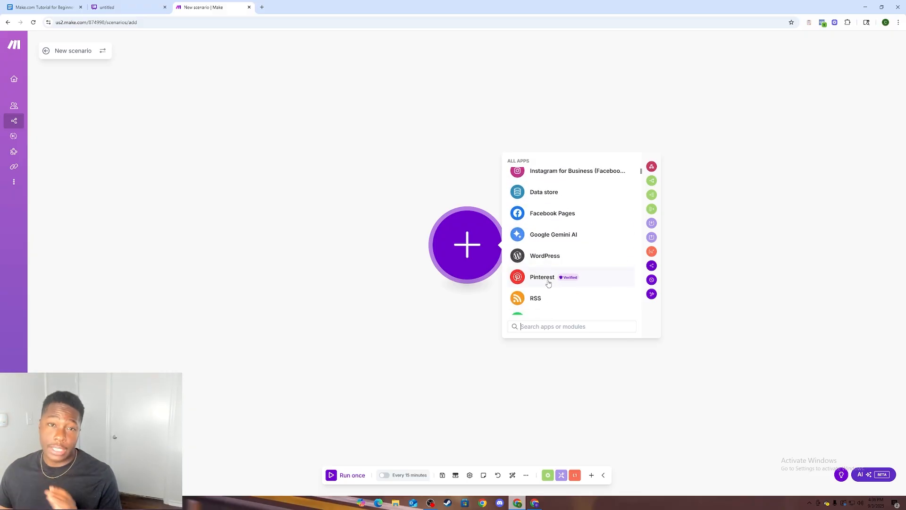
scroll(549, 283, down, 15)
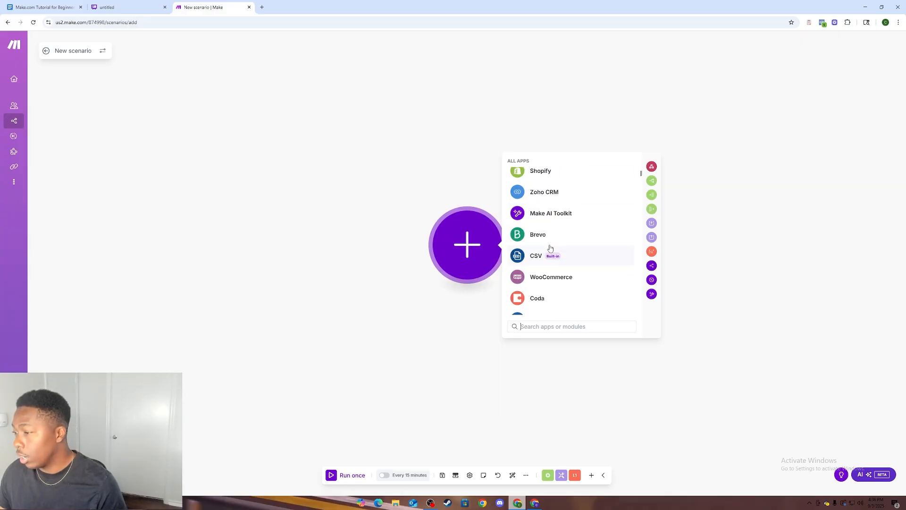
scroll(549, 237, down, 8)
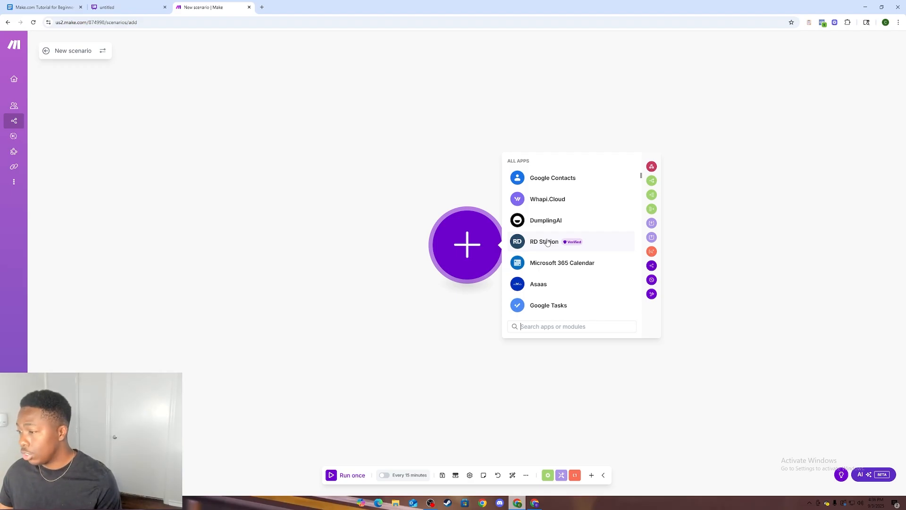
scroll(547, 242, down, 8)
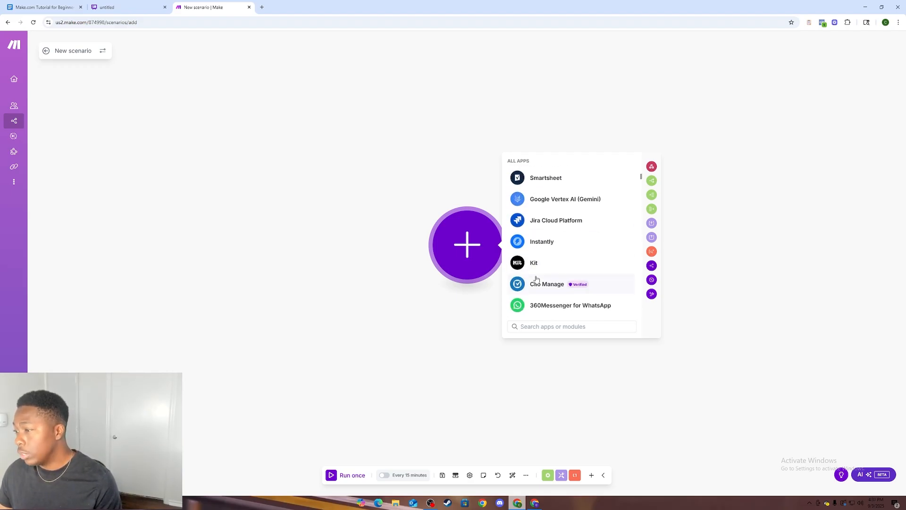
scroll(537, 279, down, 12)
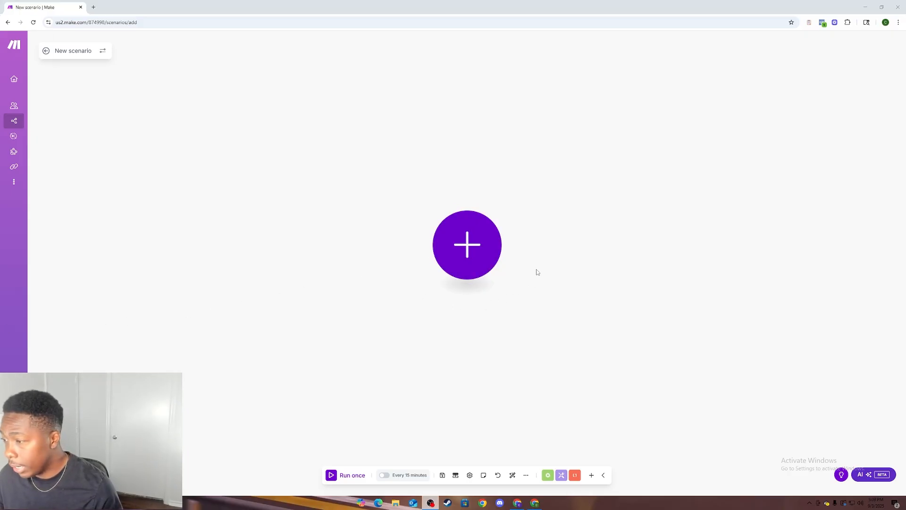
- View the scenario inputs and outputs and the scenario settings, closing both without making changes
click(456, 475)
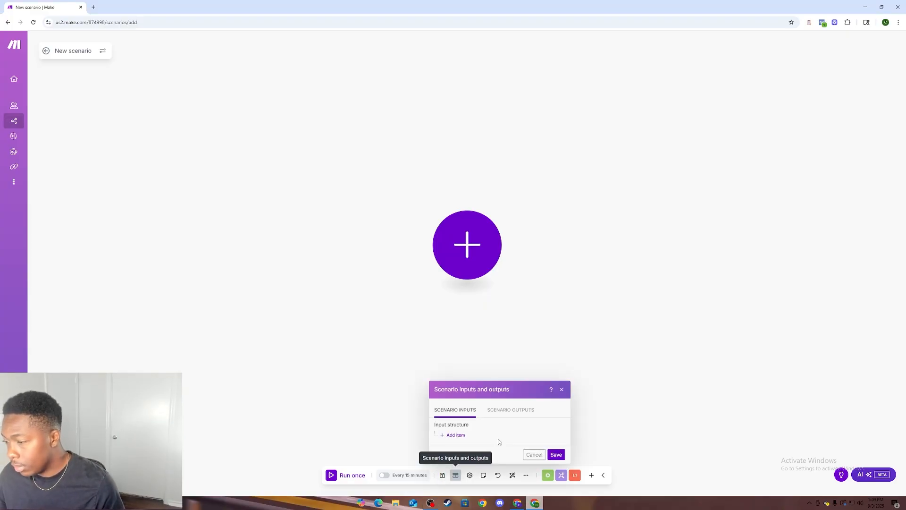
click(634, 410)
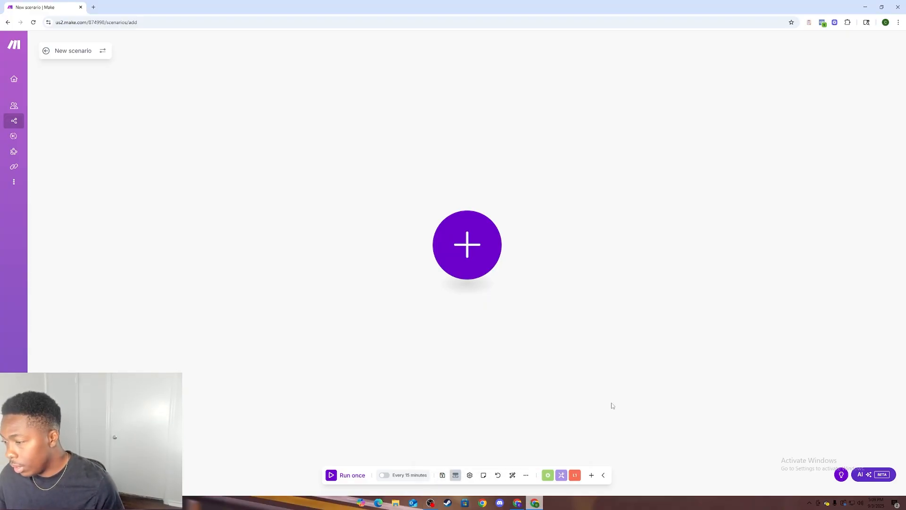
click(469, 475)
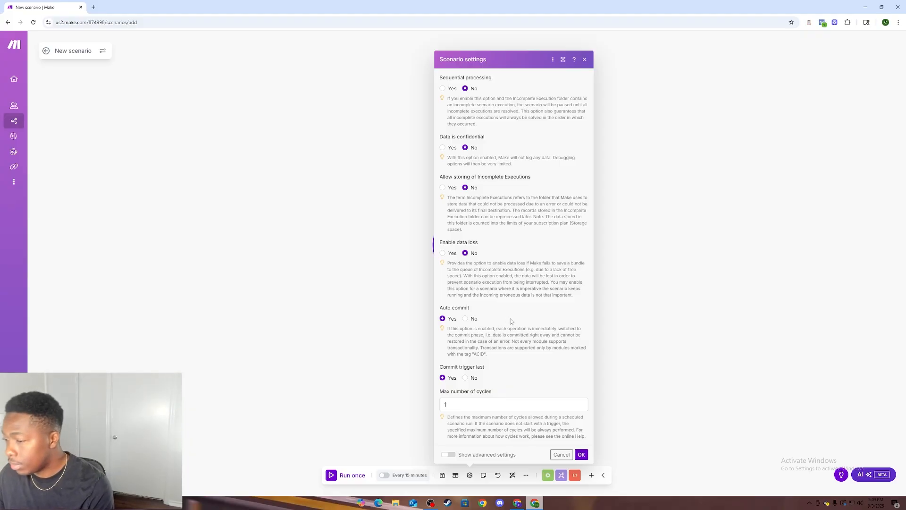
click(673, 335)
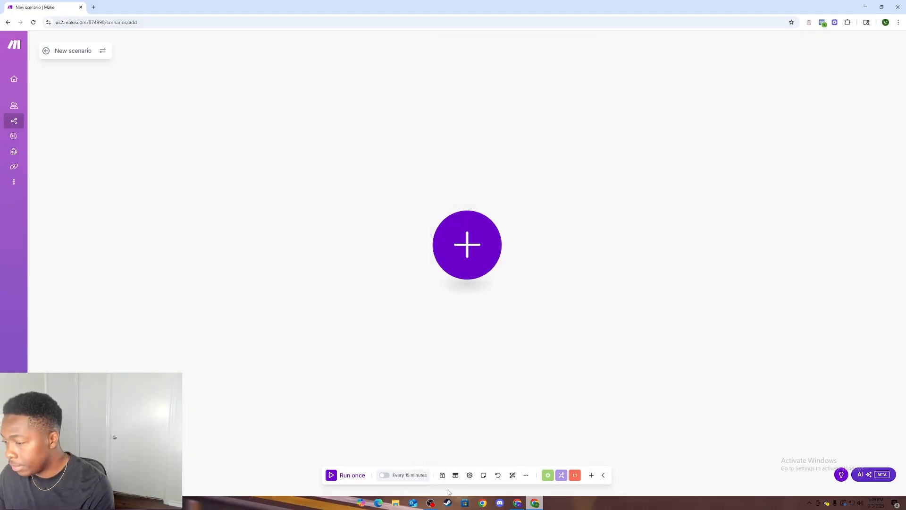
- Open the scenario notes and check the previous versions dialog, closing the dialog without choosing a version
click(486, 476)
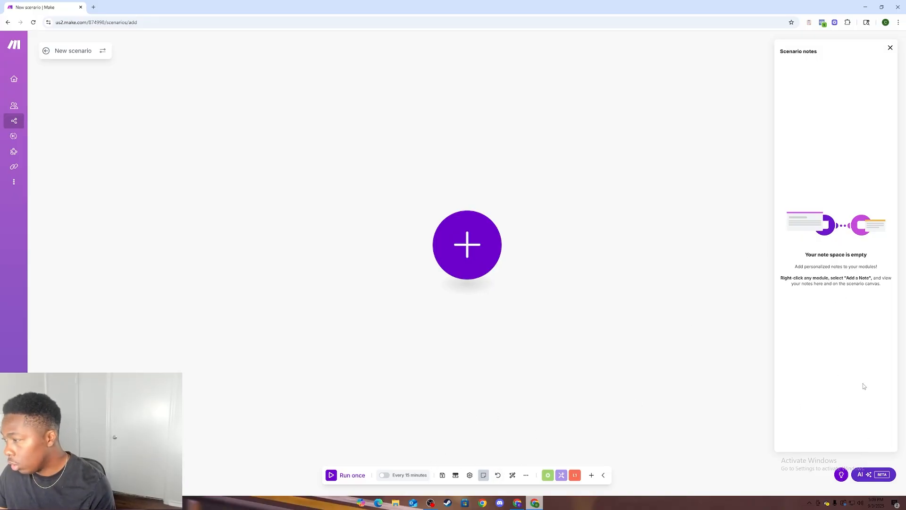
click(500, 476)
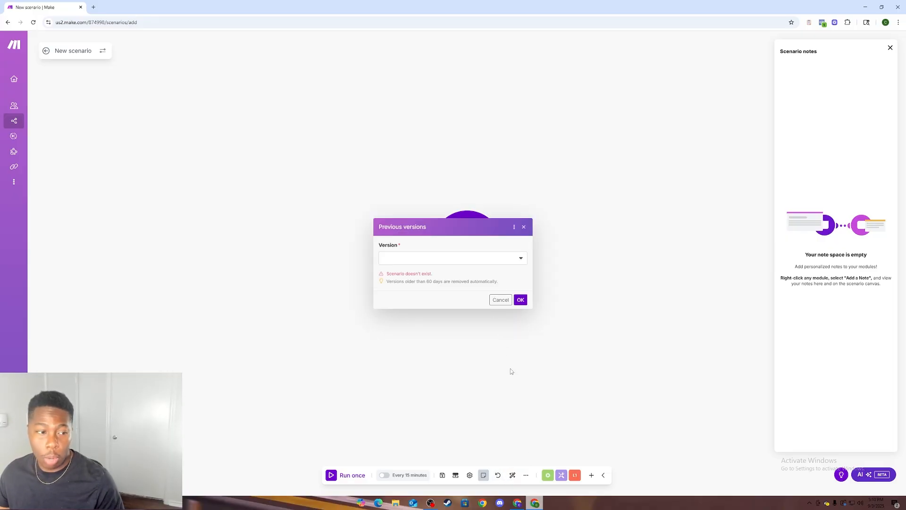
click(524, 227)
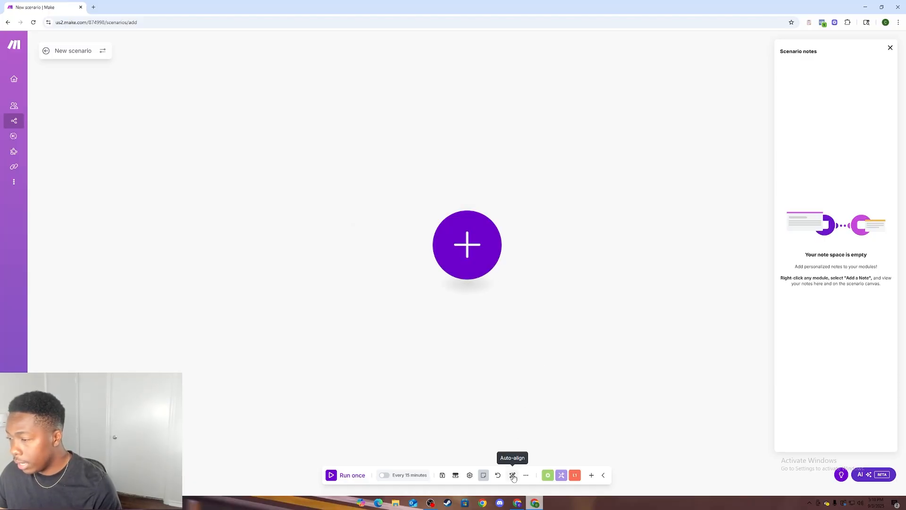
- Add a Webhooks Custom webhook module as the scenario's trigger, leaving its hook unselected
click(473, 242)
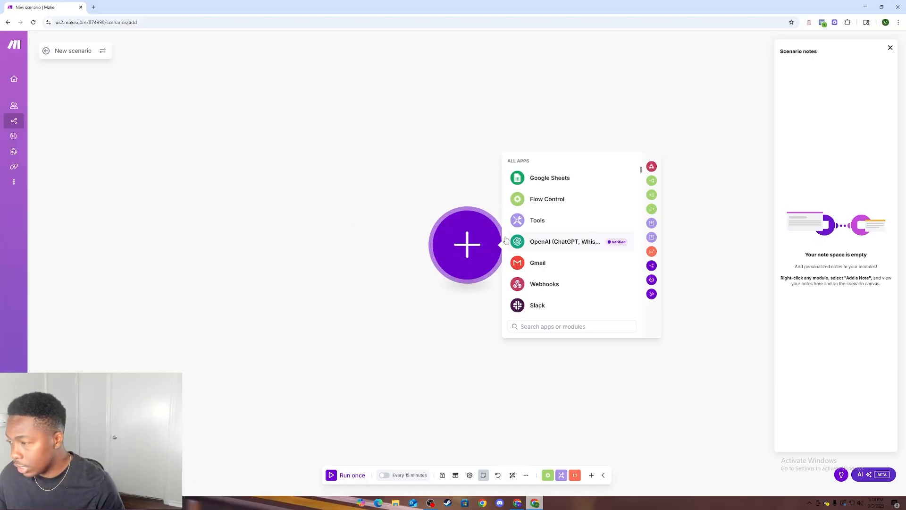
click(580, 284)
click(583, 265)
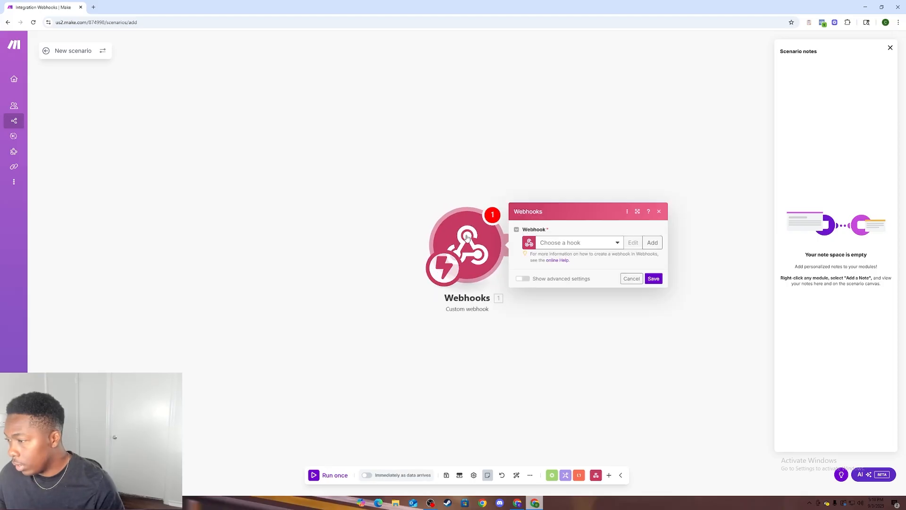
click(529, 259)
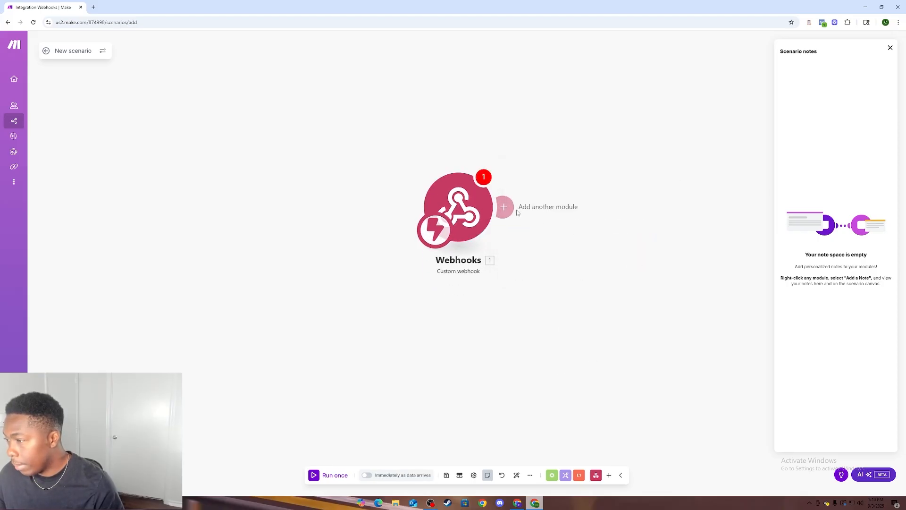
- Add a Tools Increment function module after the webhook, keeping Reset a value at Never
click(517, 211)
click(699, 221)
click(651, 249)
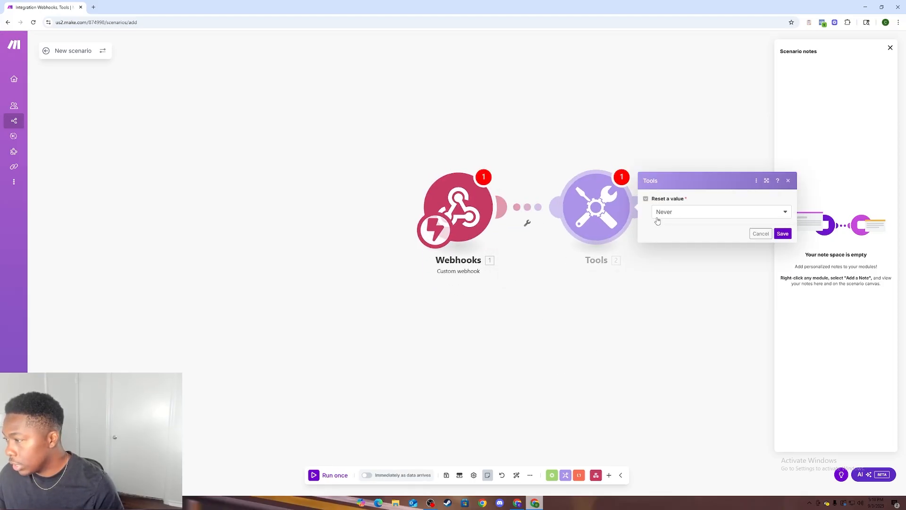
click(648, 287)
- Add a Flow Control Array aggregator below the Tools module without configuring it, and auto-align the scenario's modules
click(636, 195)
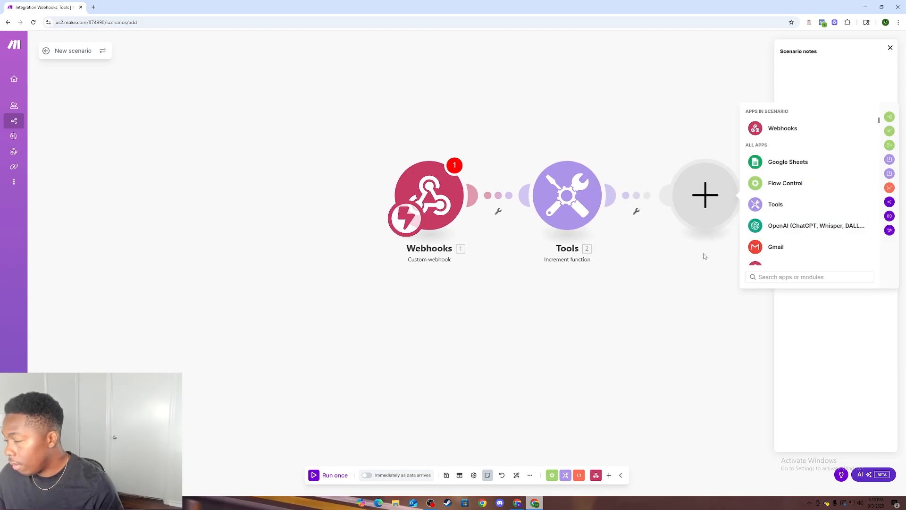
click(653, 341)
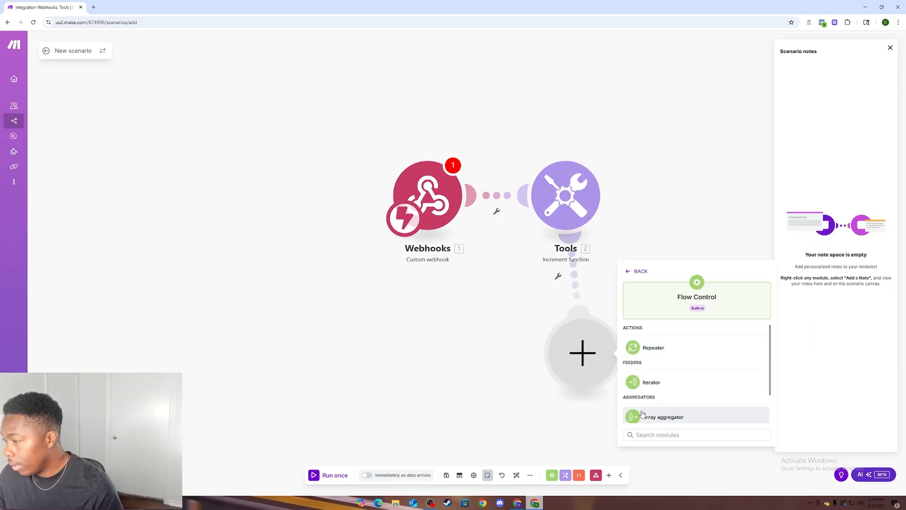
click(652, 415)
click(456, 371)
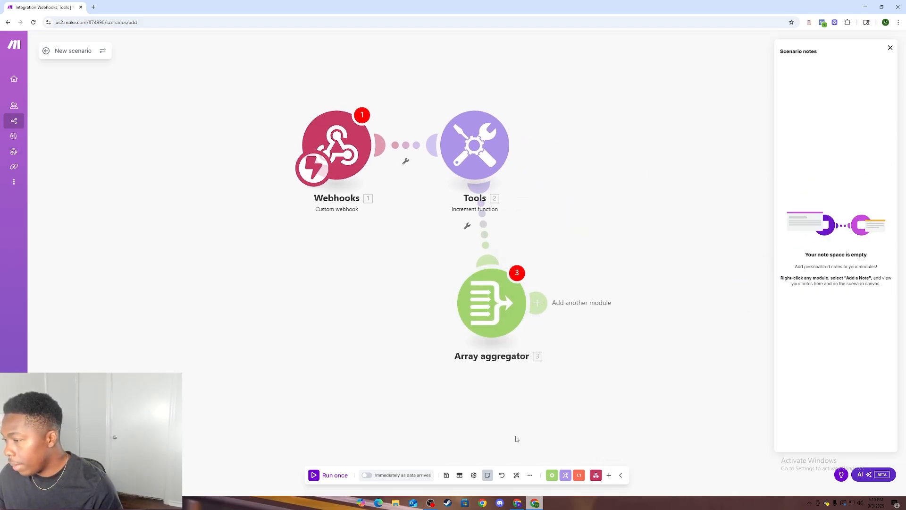
click(517, 475)
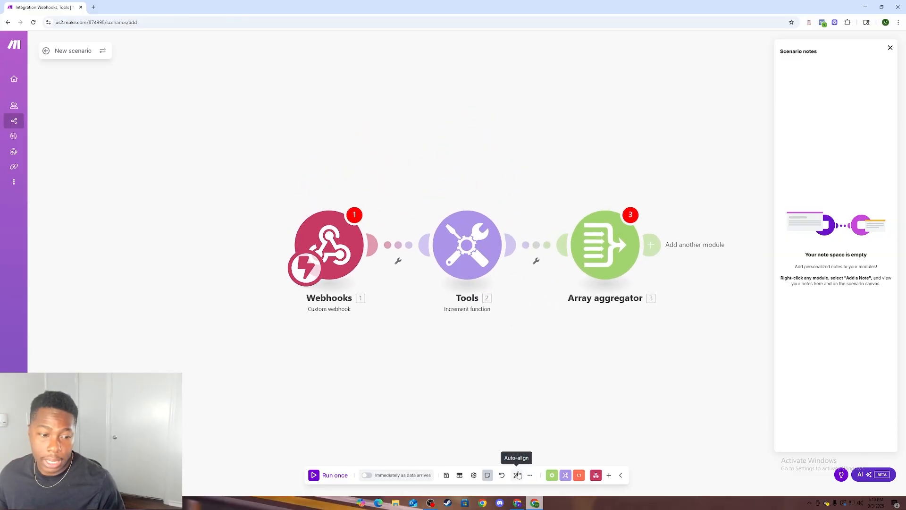
- Delete the Array aggregator, Tools and Webhooks modules from the scenario
right_click(607, 249)
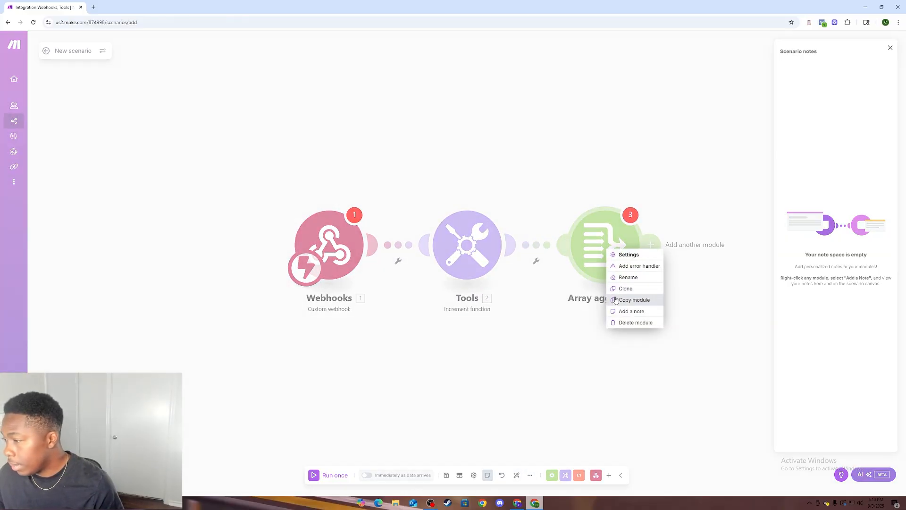
click(629, 321)
right_click(482, 262)
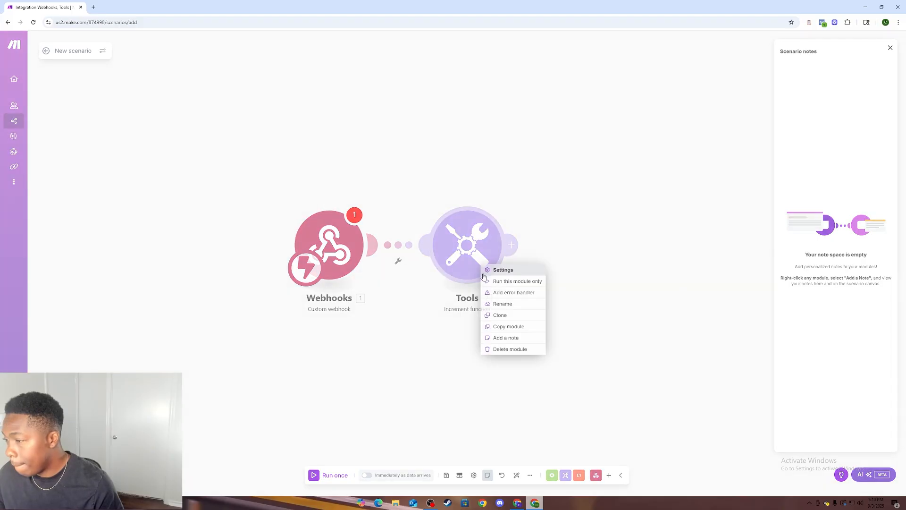
click(505, 351)
right_click(474, 262)
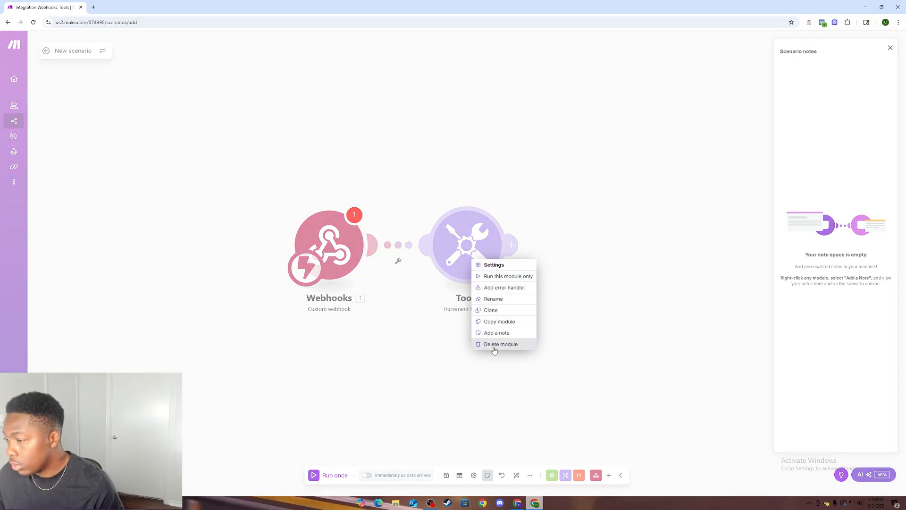
click(496, 346)
right_click(338, 246)
click(361, 319)
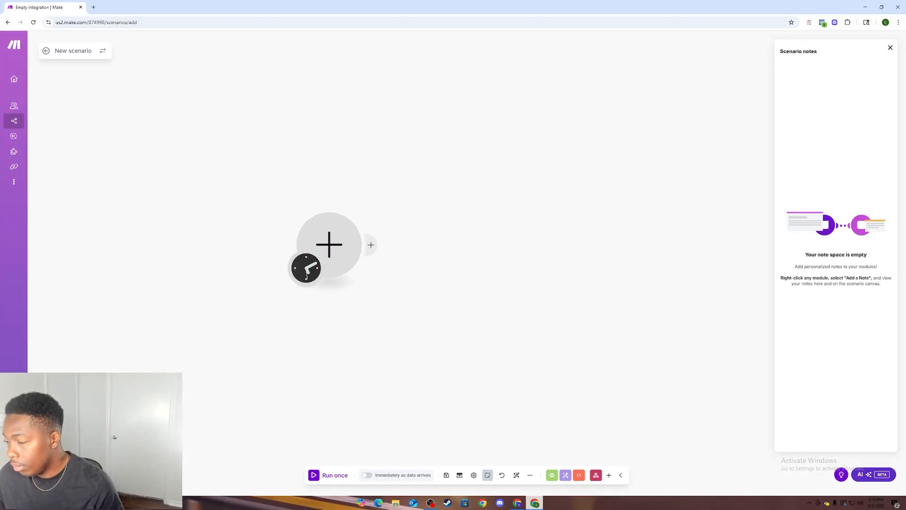
- Check the scenario's extra options for explaining the flow and exporting or importing a blueprint
click(530, 476)
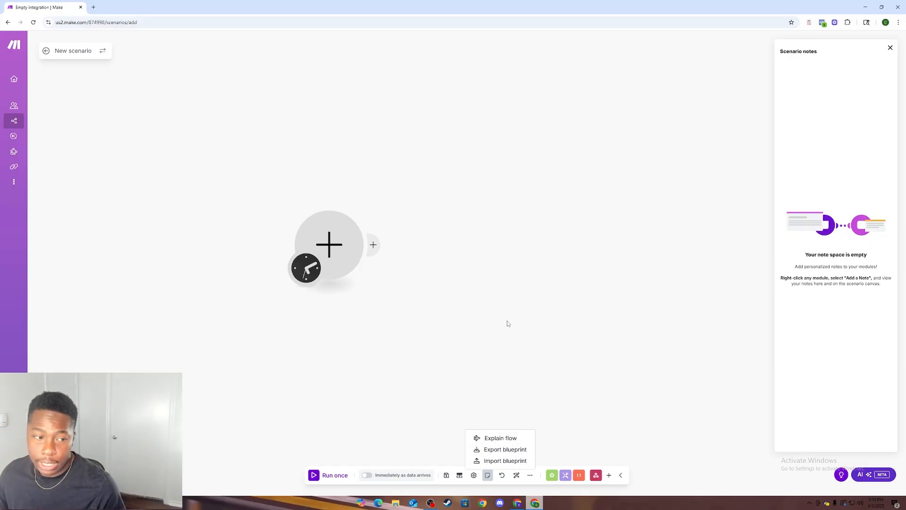
click(566, 399)
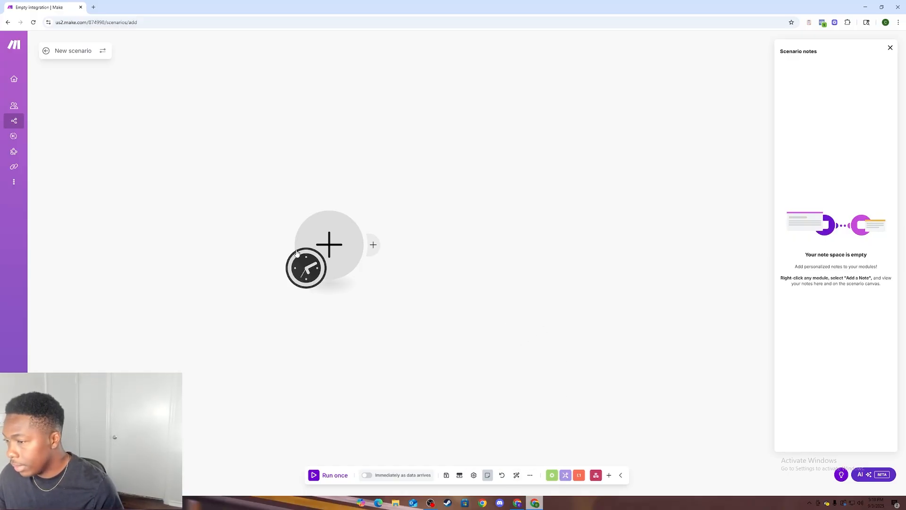
click(373, 245)
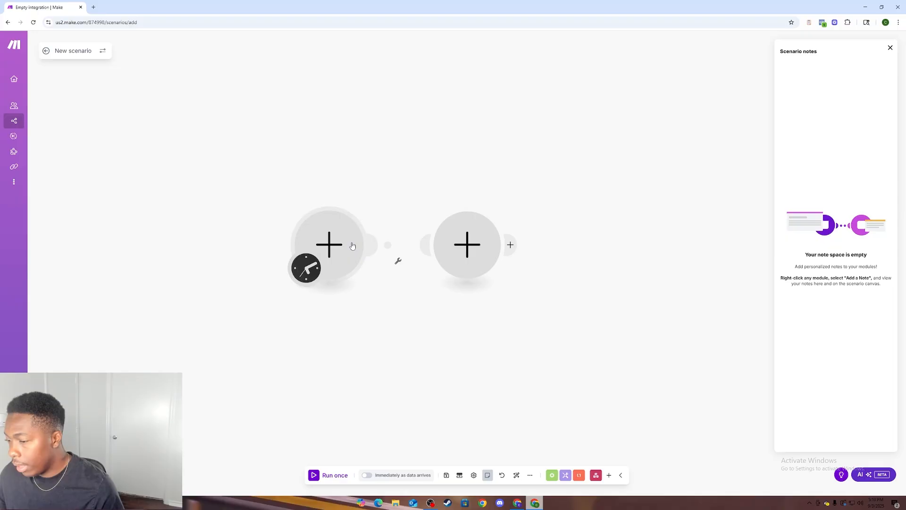
click(322, 243)
click(415, 211)
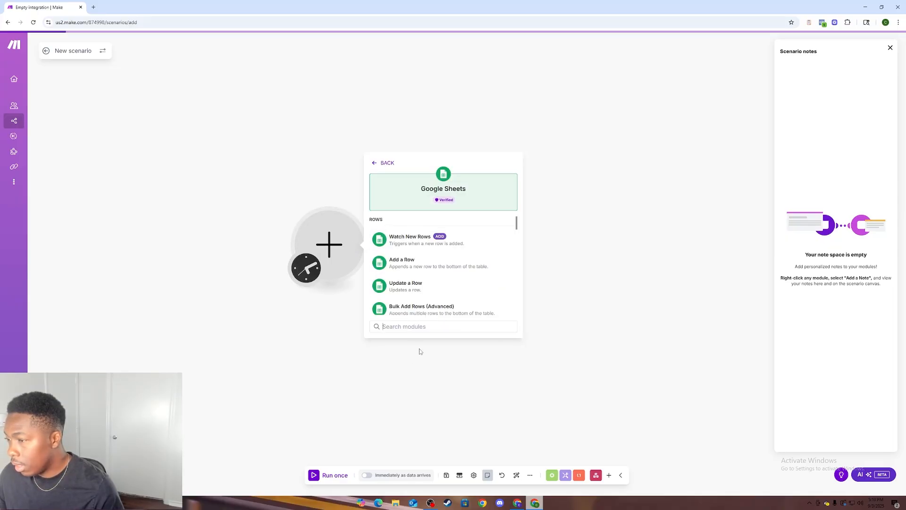
click(382, 156)
click(609, 208)
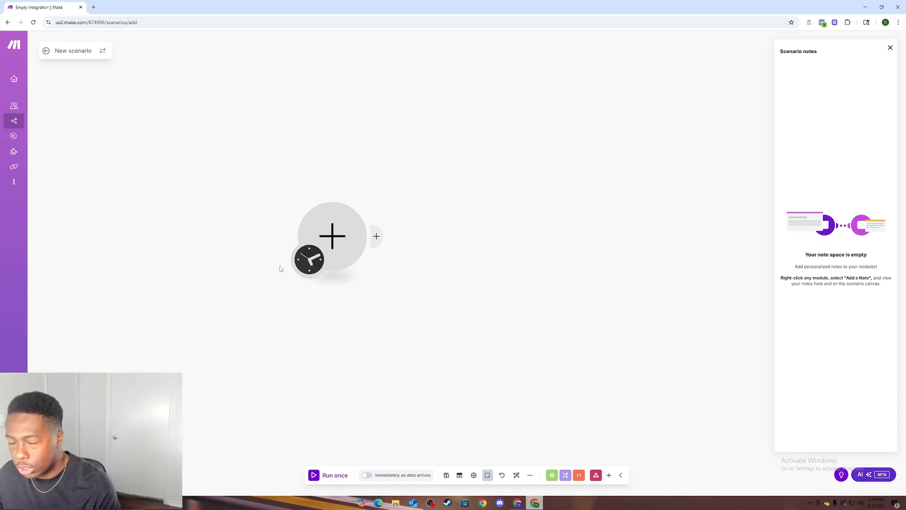
click(530, 476)
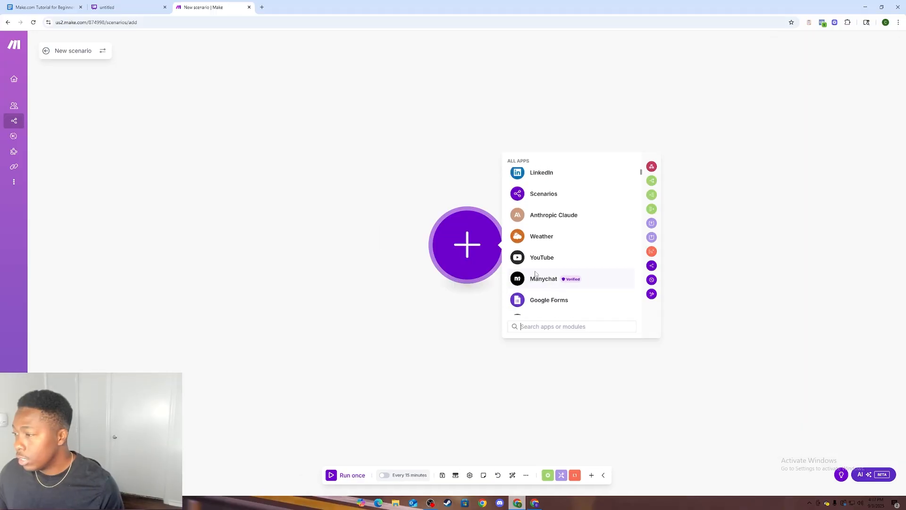
- Rename the new scenario as "Cams Class- Day 1"
scroll(537, 275, up, 12)
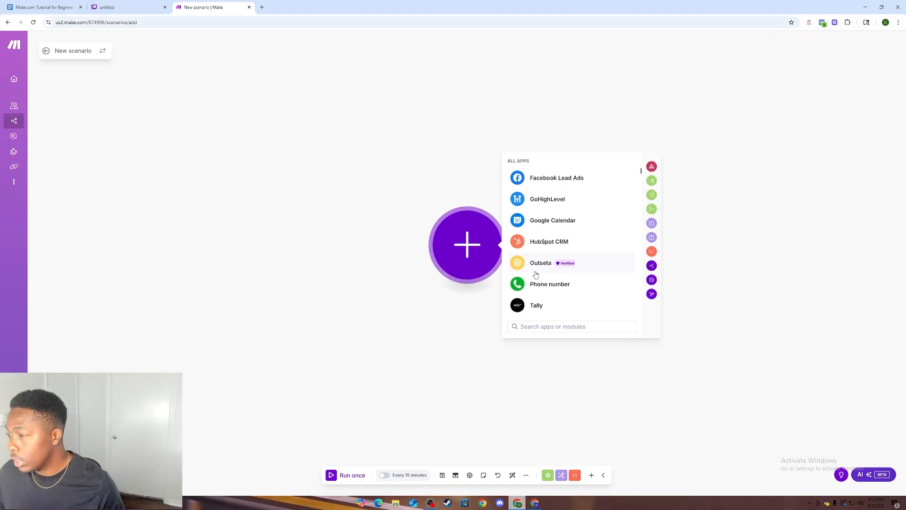
click(59, 49)
double_click(65, 50)
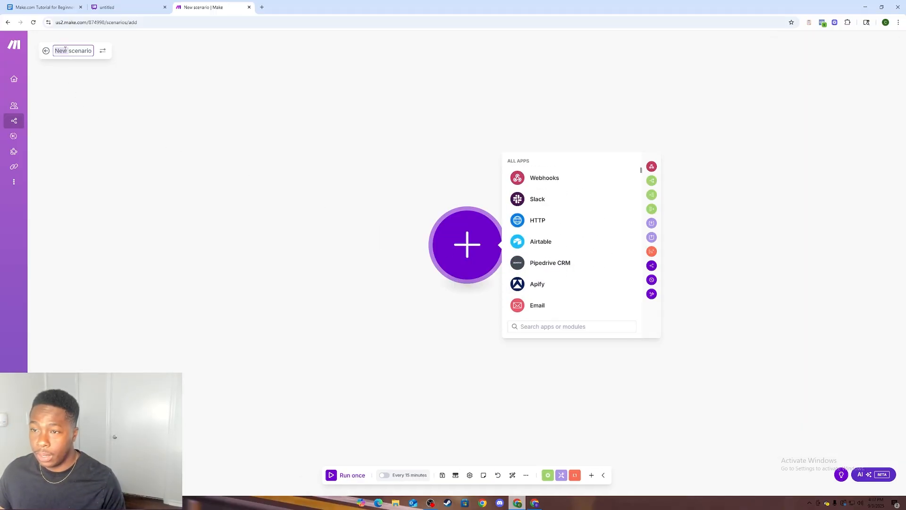
key(ctrl+a)
key(BackSpace)
text(Bas)
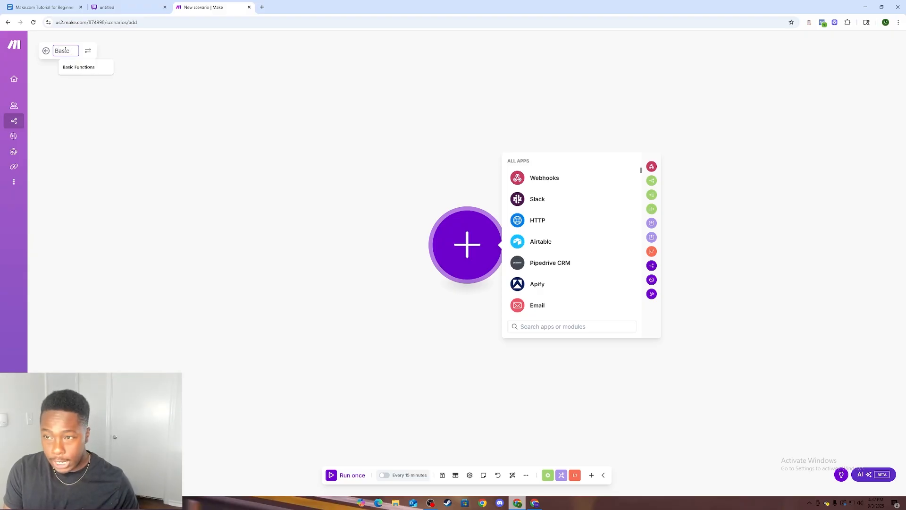
key(BackSpace)
key(BackSpace)
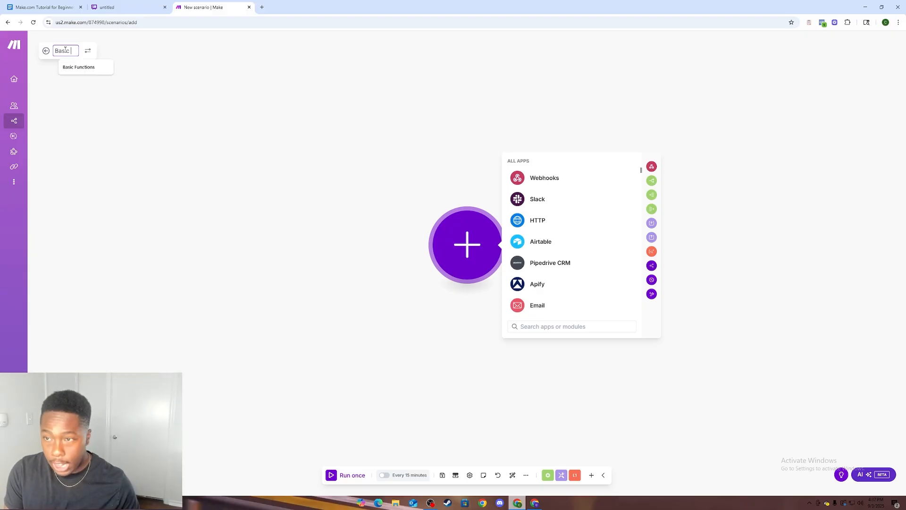
key(BackSpace)
key(BackSpace)
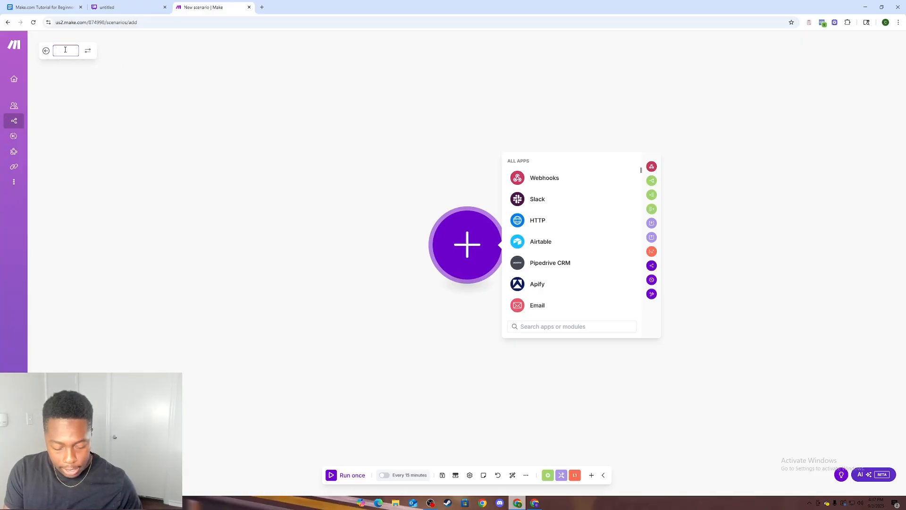
text(Canis Class)
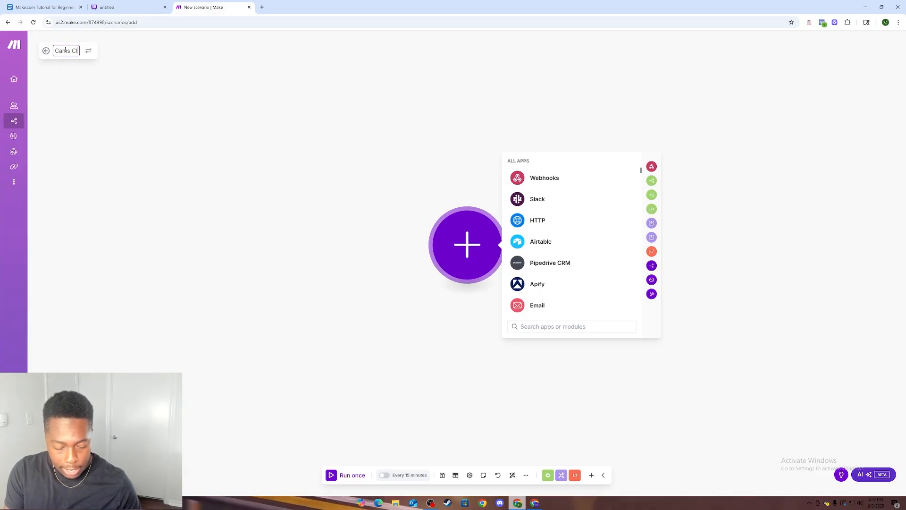
text(- )
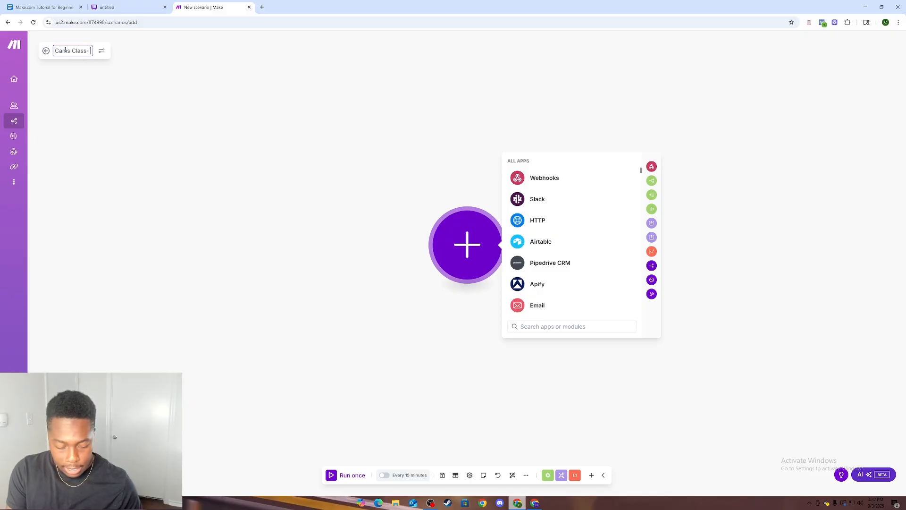
text(Day 1)
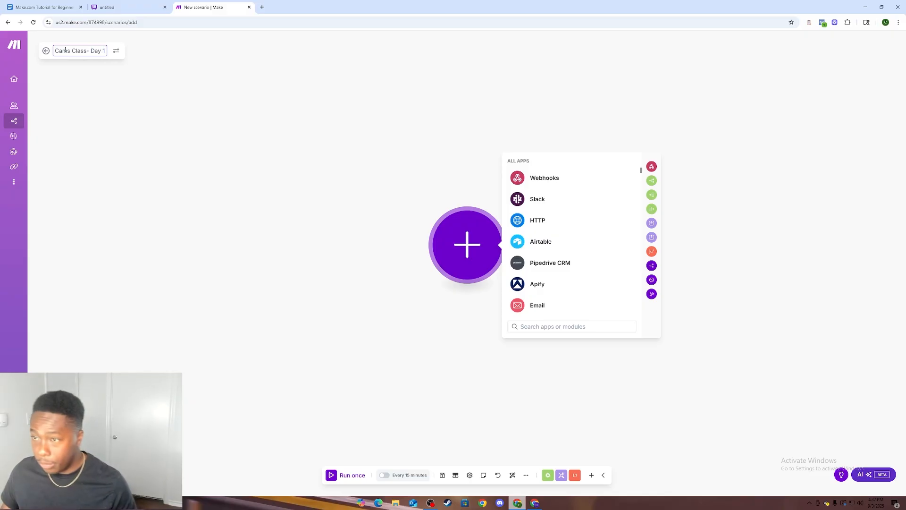
click(153, 104)
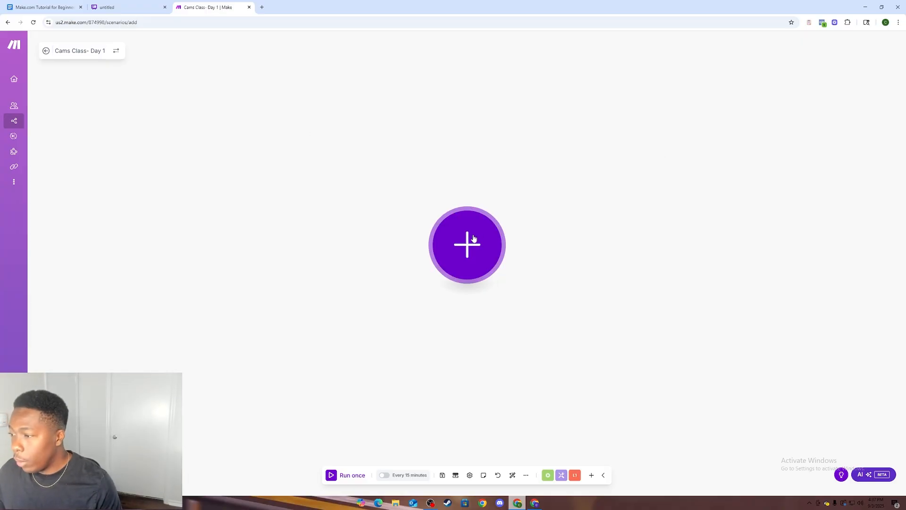
- Review the form-to-sheet flowchart on the Whimsical board, and create a blank Google Form through forms.new in a new browser tab
click(142, 5)
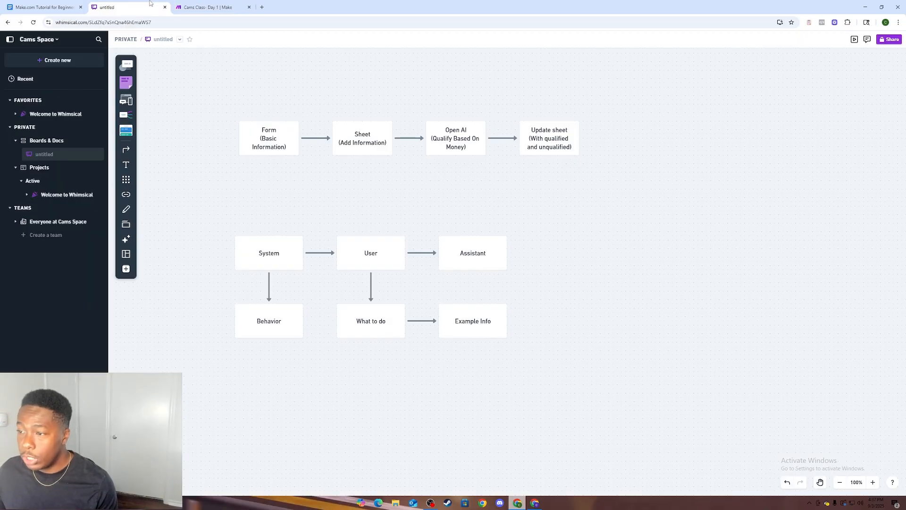
click(206, 3)
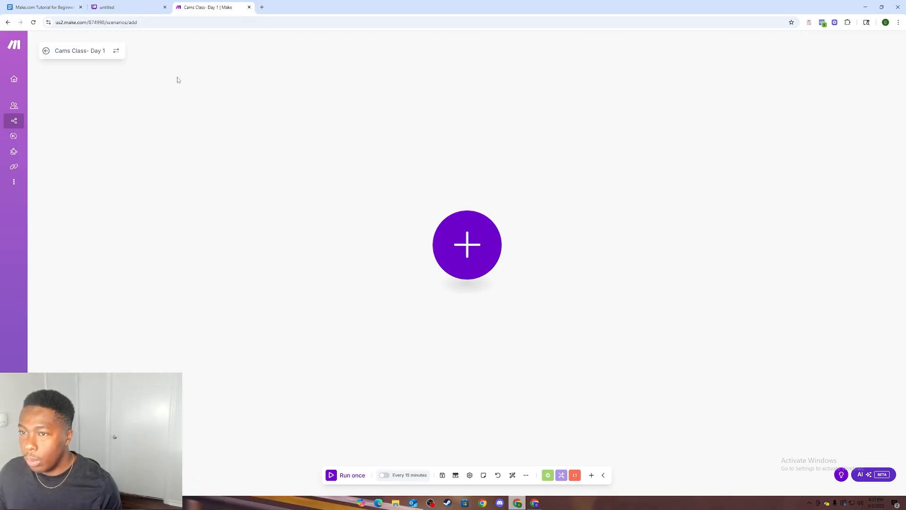
click(262, 7)
click(285, 21)
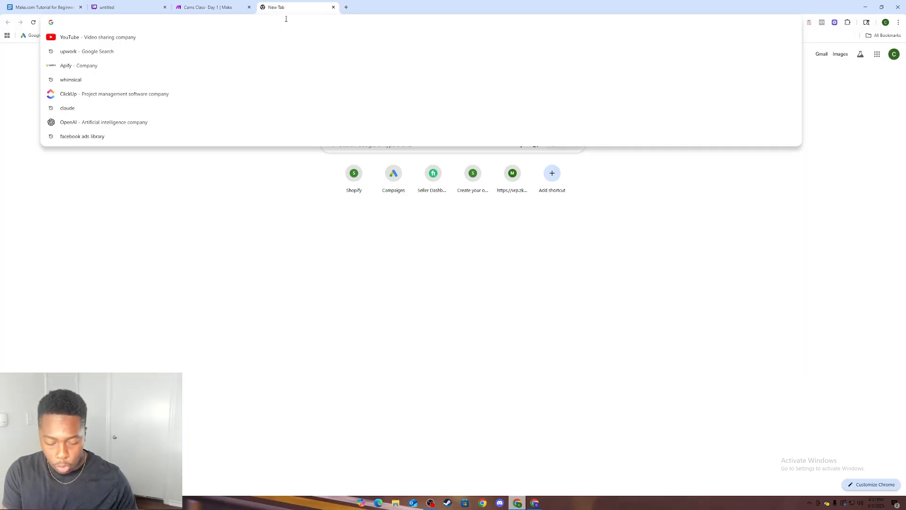
text(Go)
key(BackSpace)
key(BackSpace)
key(BackSpace)
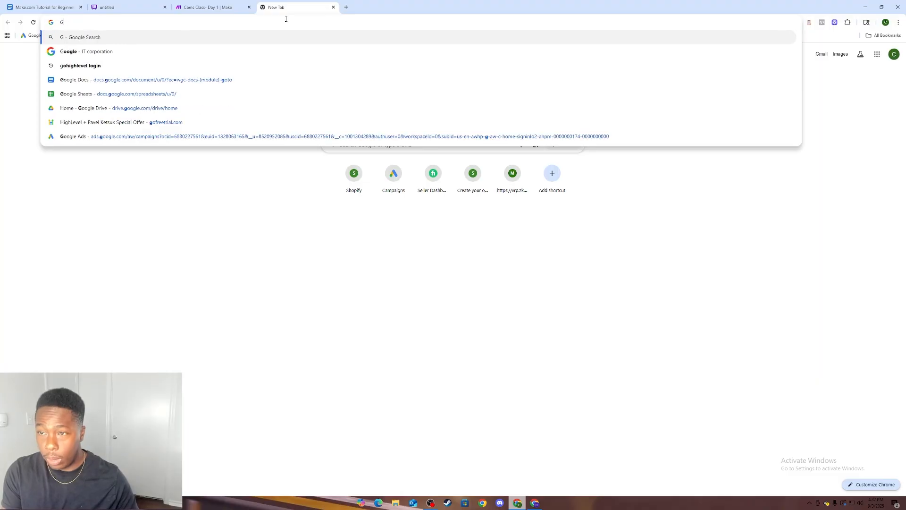
text(forms.new)
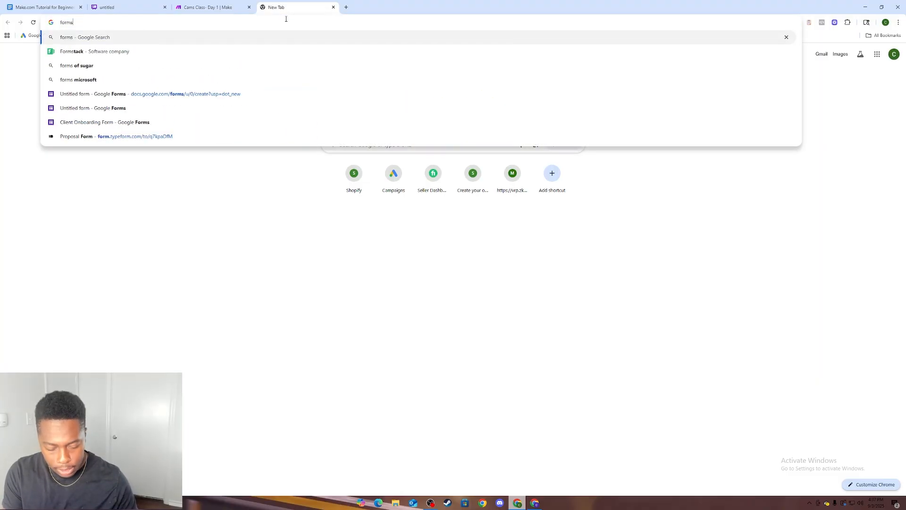
key(Return)
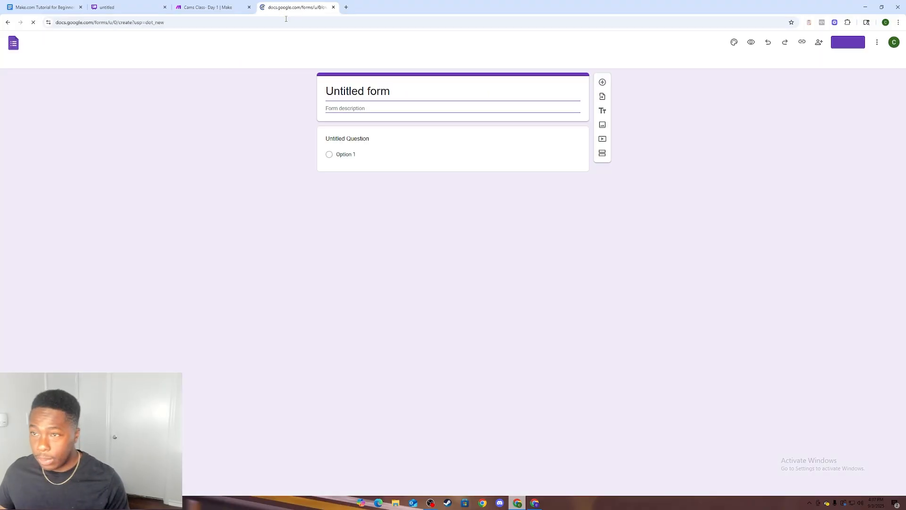
- Return to the Make scenario and search the apps for "forms" to choose Google Forms for the first module
click(232, 13)
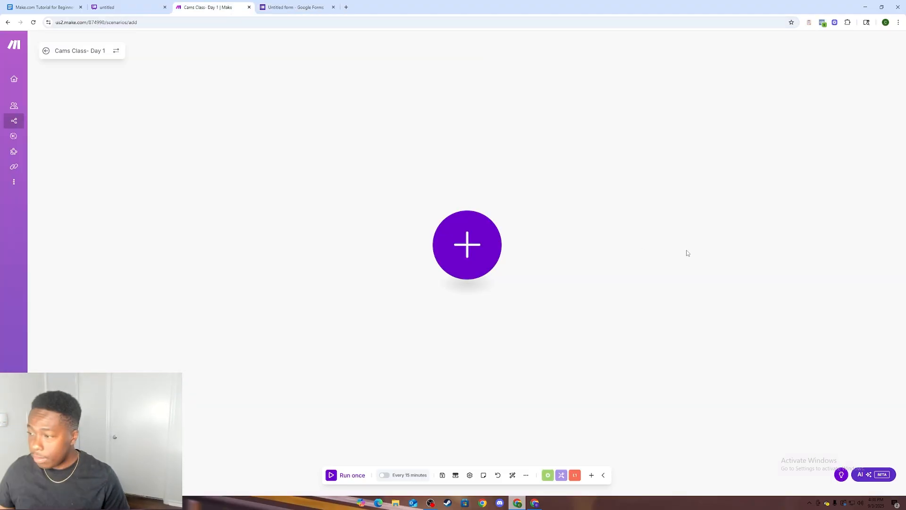
click(494, 249)
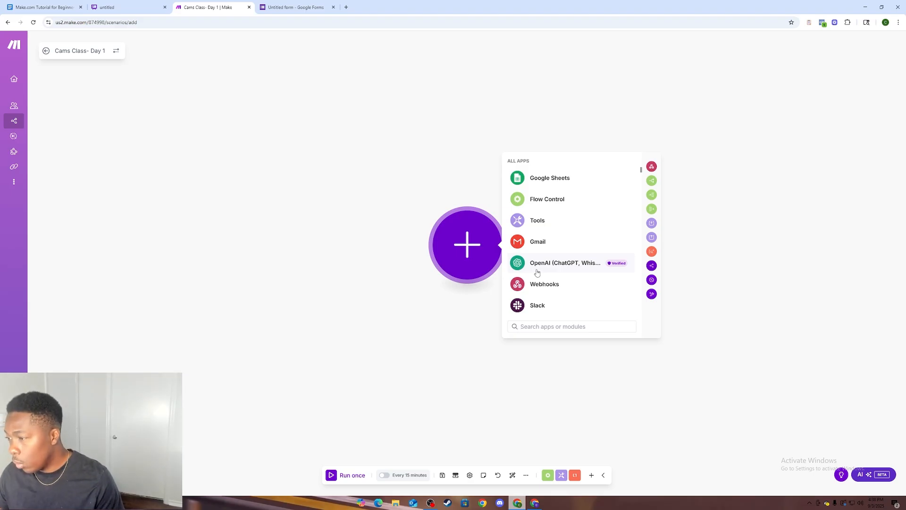
scroll(545, 186, down, 1)
scroll(545, 187, up, 1)
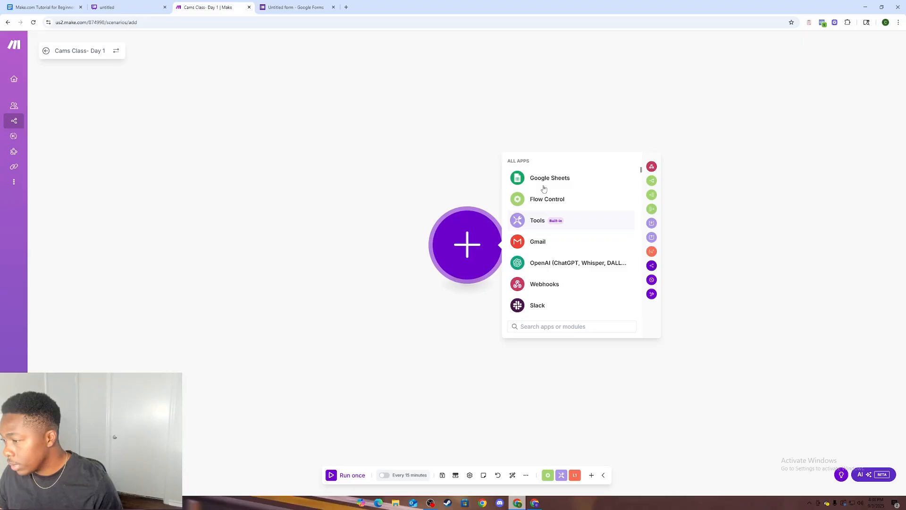
click(541, 325)
text(f)
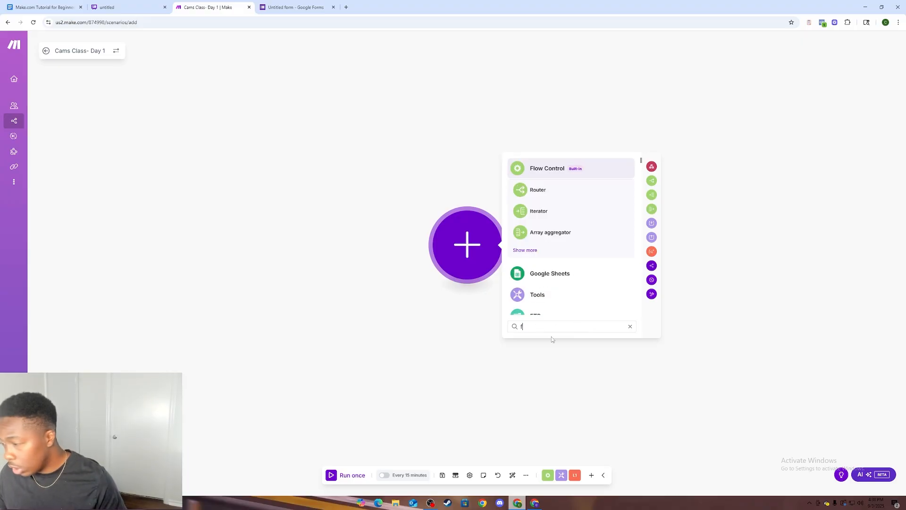
text(orms)
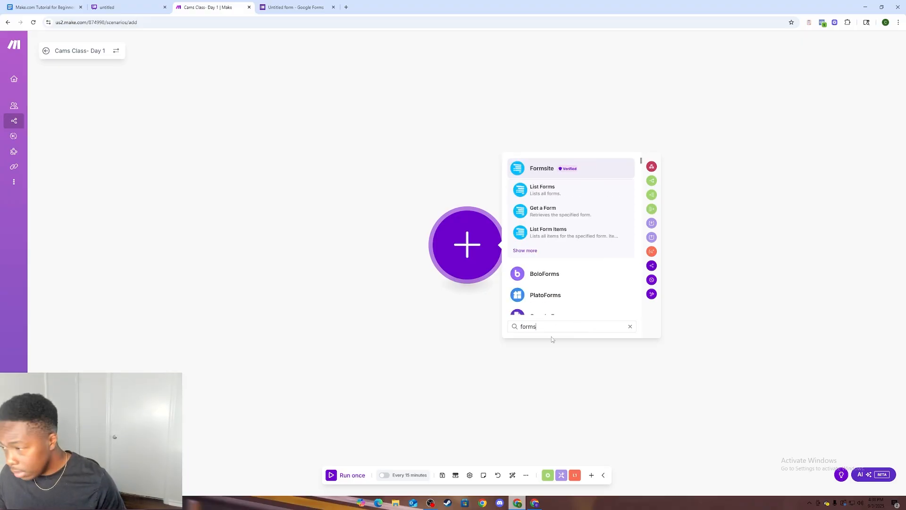
scroll(555, 292, down, 1)
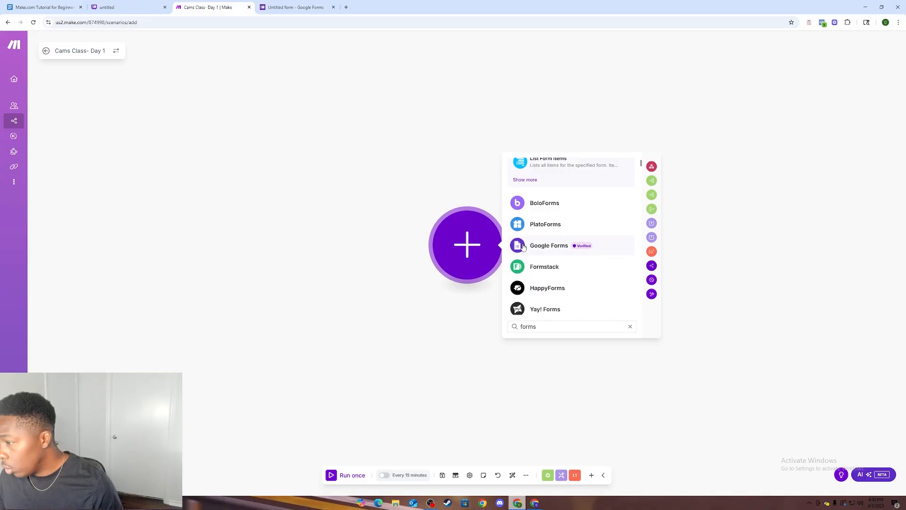
click(562, 244)
- Look through the available Google Forms modules, from the form actions to the response and legacy Google Sheets ones
scroll(562, 261, down, 2)
scroll(560, 252, up, 2)
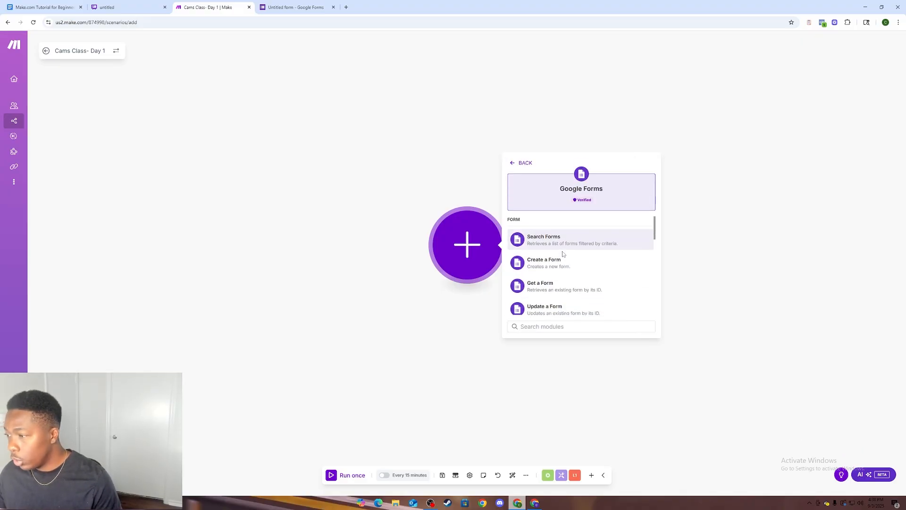
scroll(561, 254, down, 2)
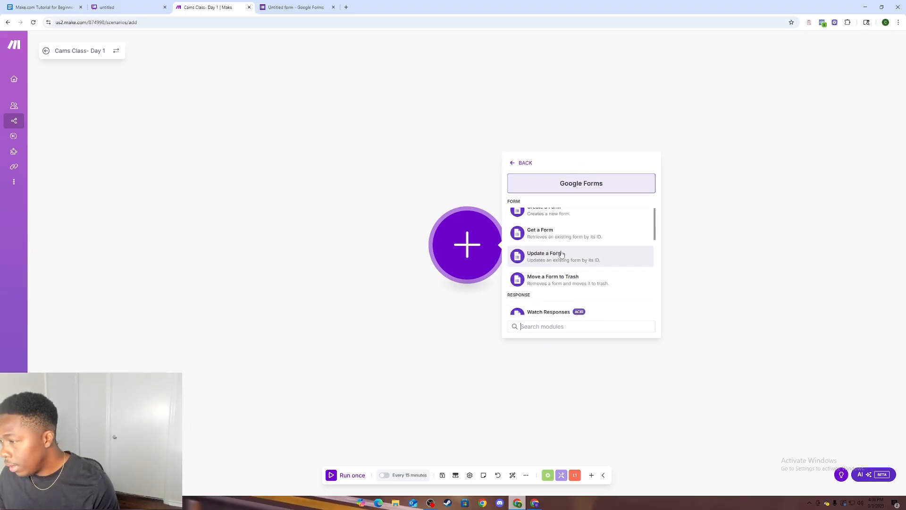
scroll(555, 248, up, 2)
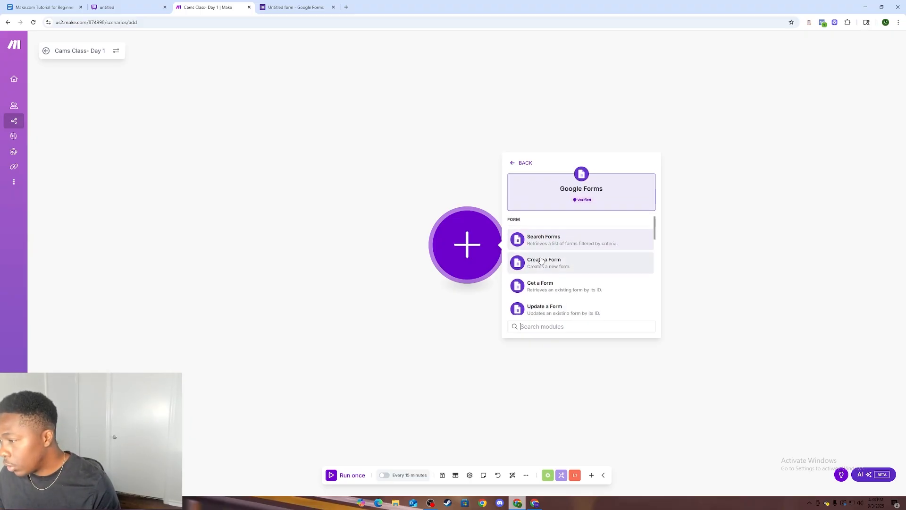
scroll(553, 248, down, 2)
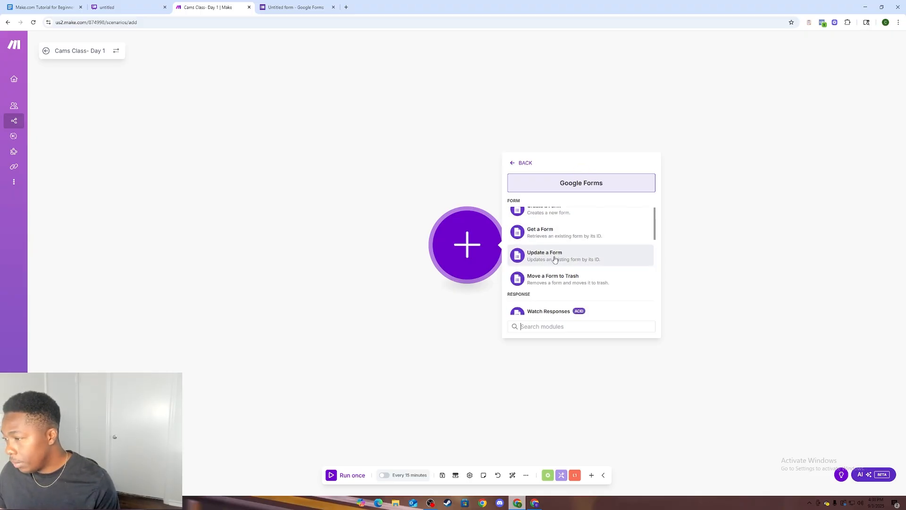
scroll(555, 259, down, 6)
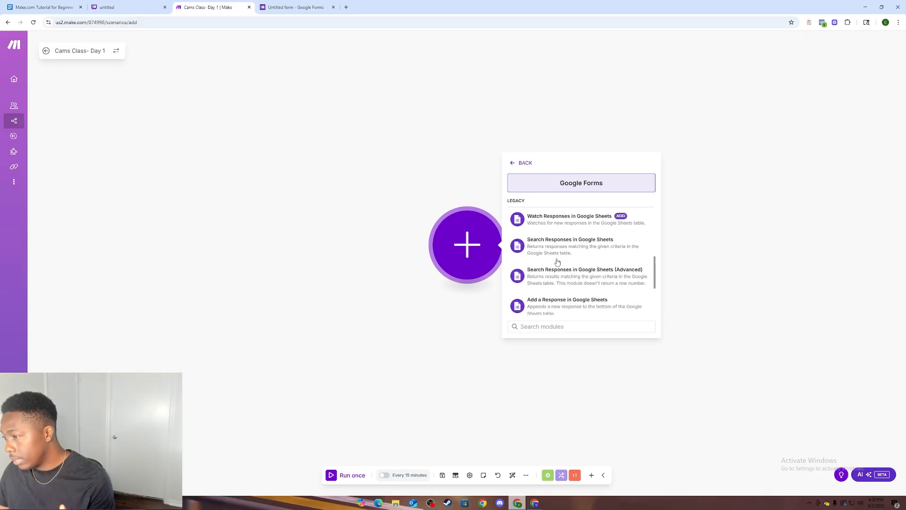
scroll(556, 265, down, 1)
scroll(556, 266, up, 5)
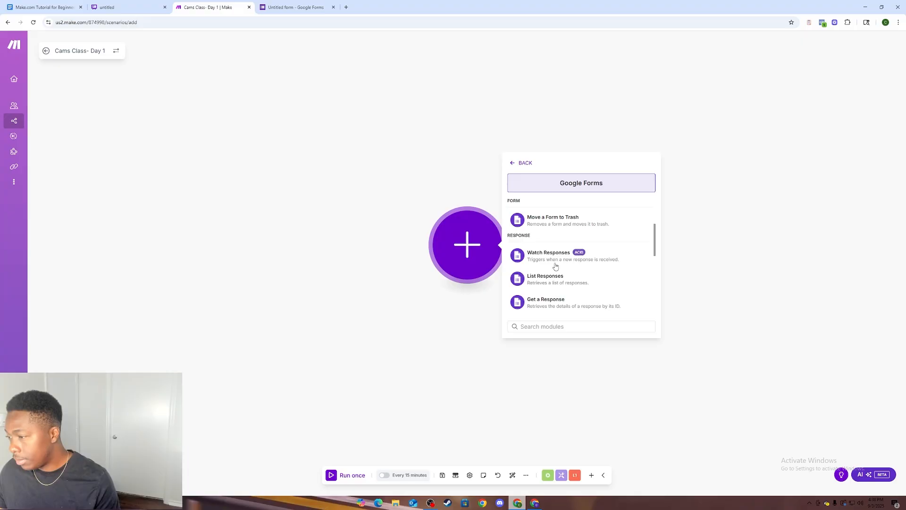
scroll(555, 266, down, 1)
scroll(590, 264, up, 3)
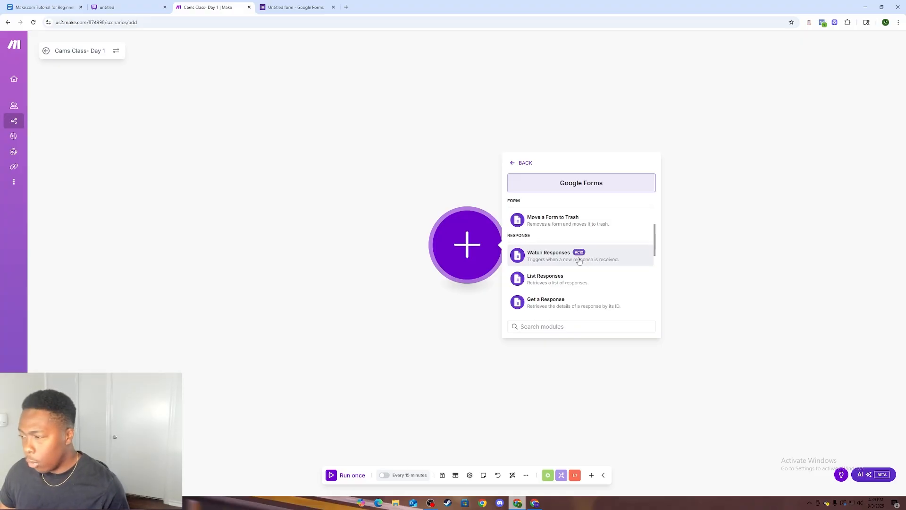
- Add the Google Forms Watch Responses trigger and set its connection to the last listed "My Google connection"
click(571, 257)
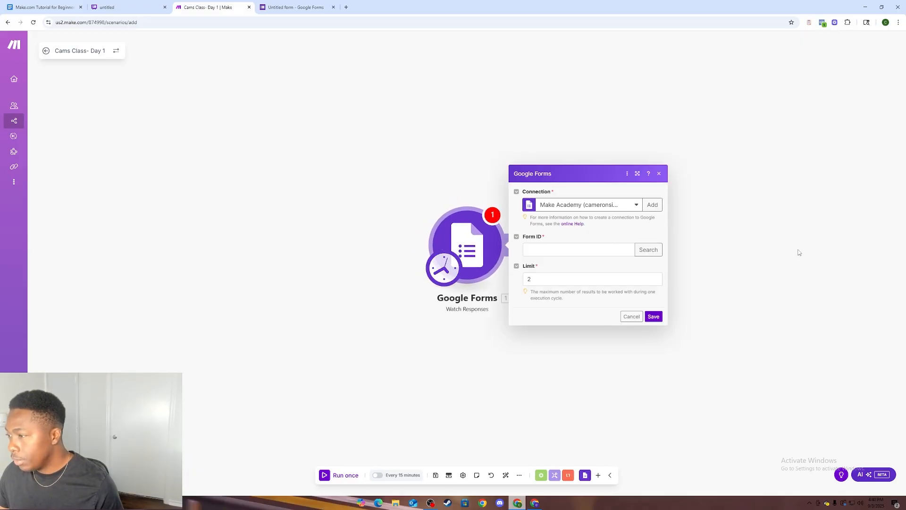
click(598, 210)
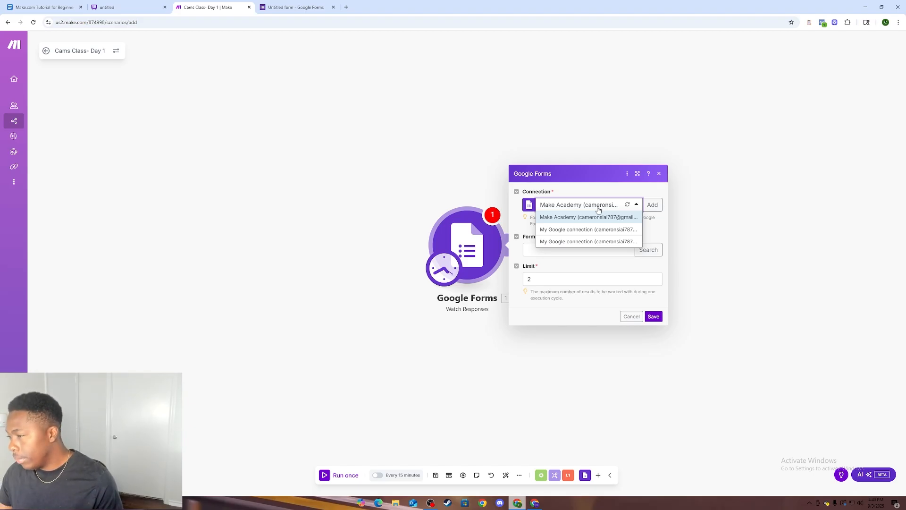
click(579, 241)
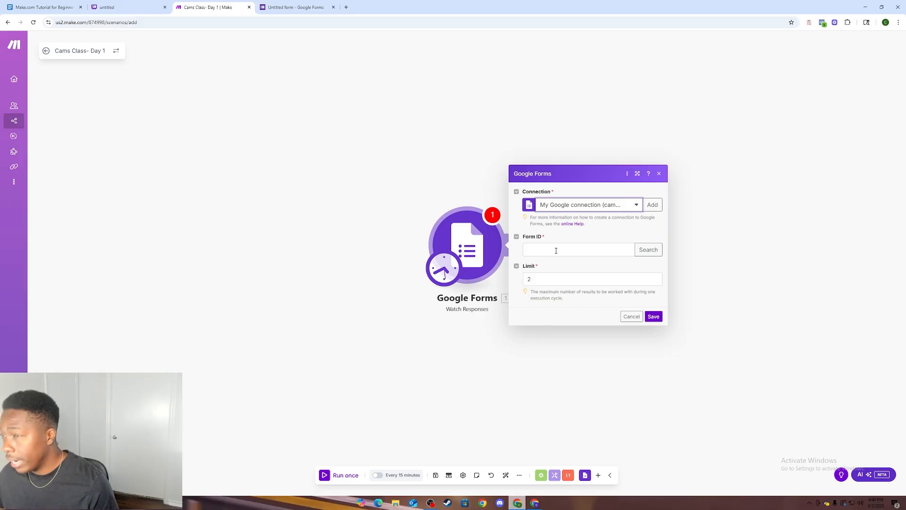
- Create a blank Google spreadsheet through sheets.new in a new browser tab and title it "Cams Class 1- Sheets"
click(346, 7)
click(344, 19)
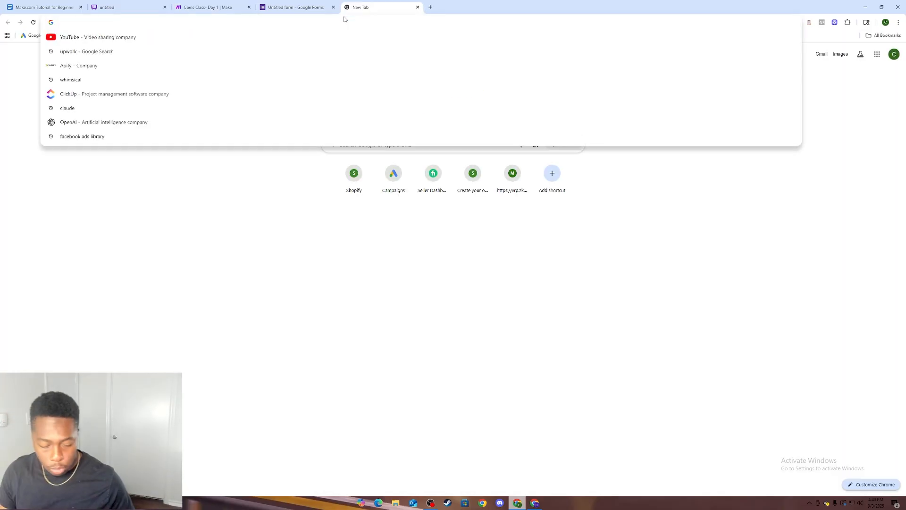
text(sheets.new)
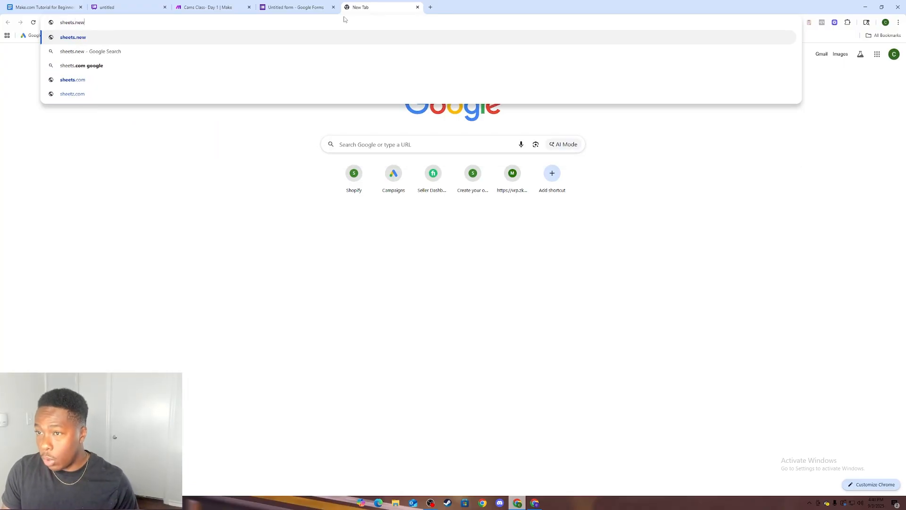
key(Return)
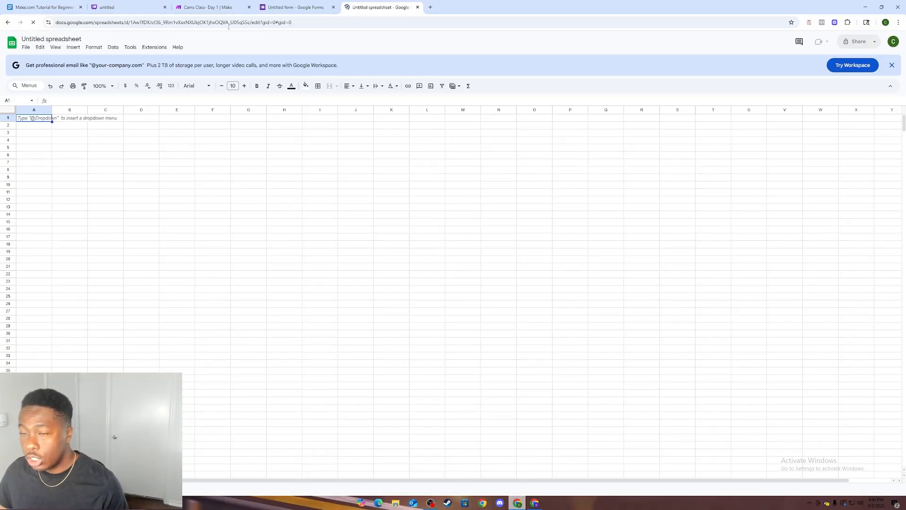
click(67, 38)
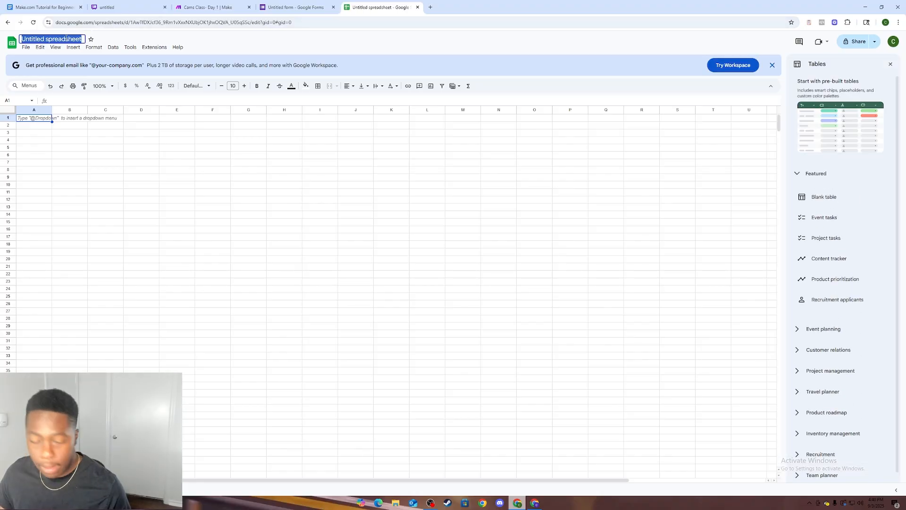
text(Cams)
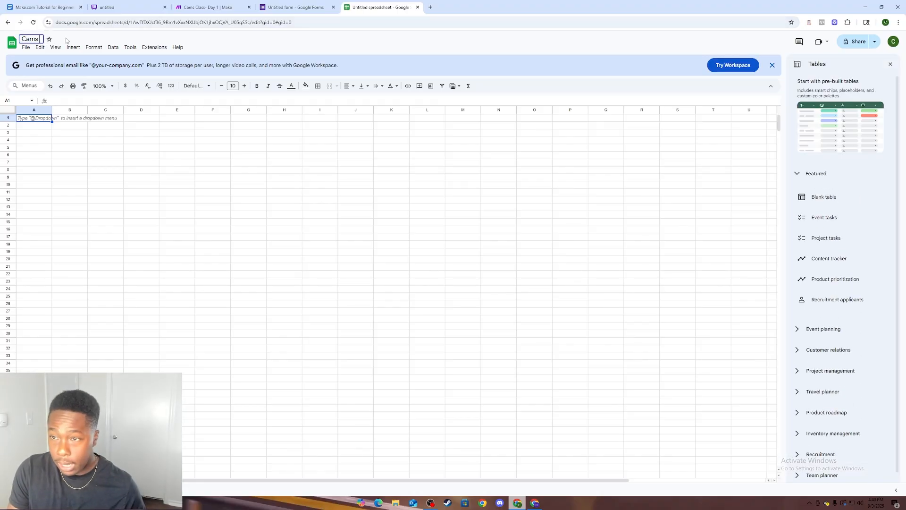
text( Class 1)
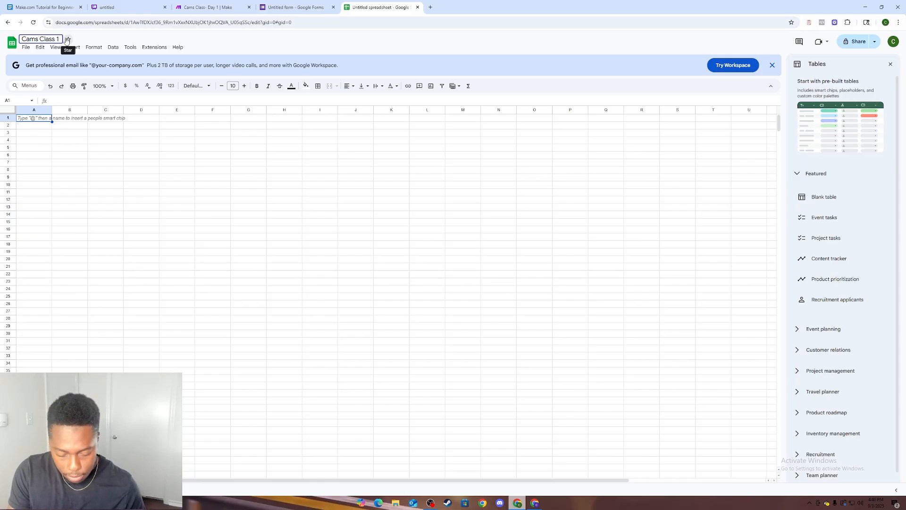
text(- Sheets)
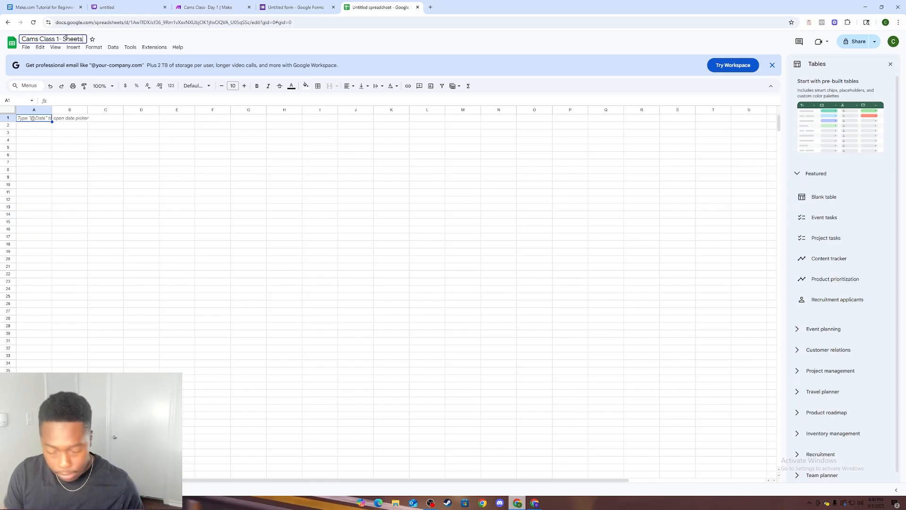
- Enter the column headers "First Name" in A1 and "Last Name" in B1
click(36, 121)
double_click(36, 119)
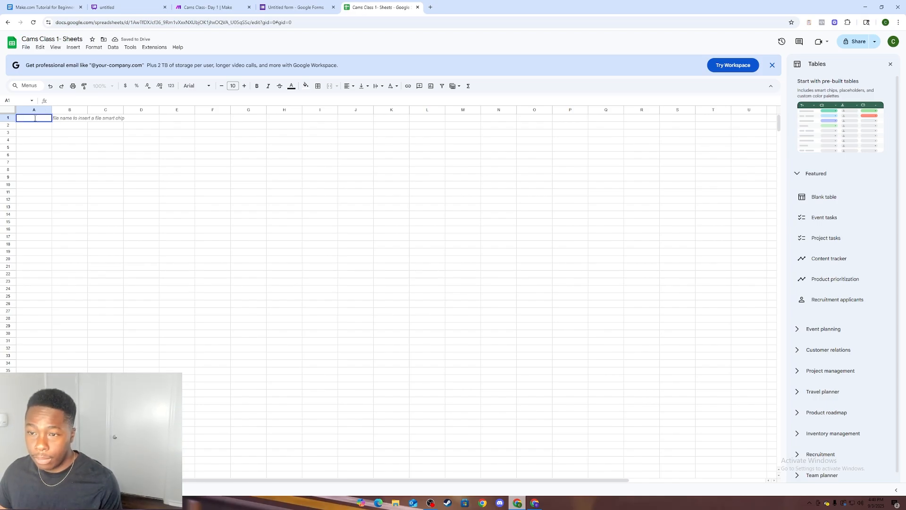
text(Fir)
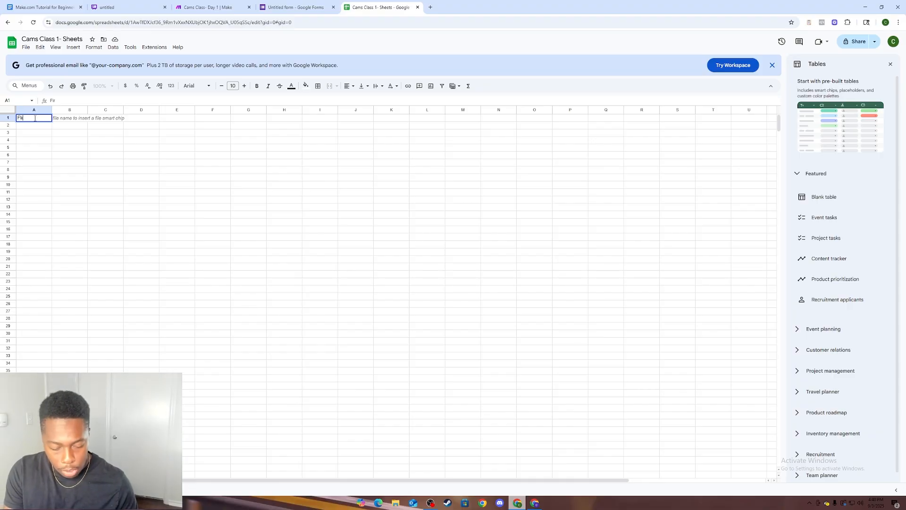
text(st Name)
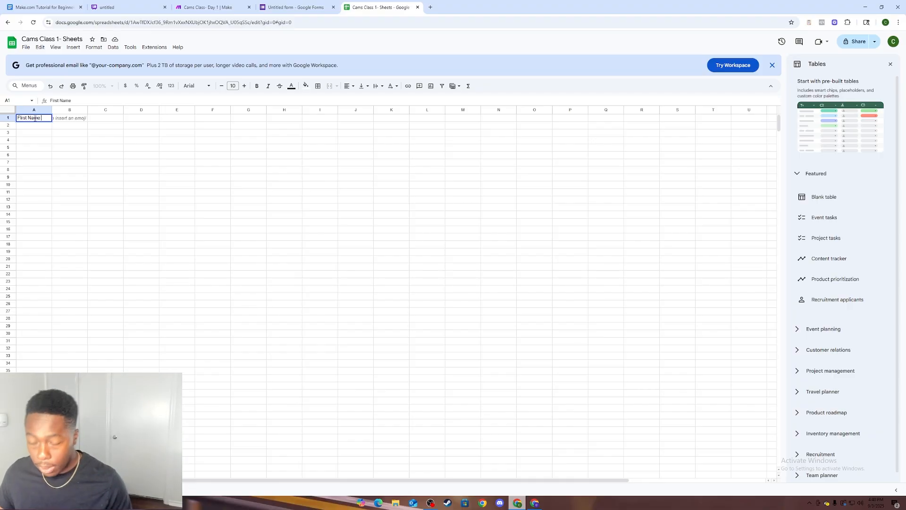
click(71, 119)
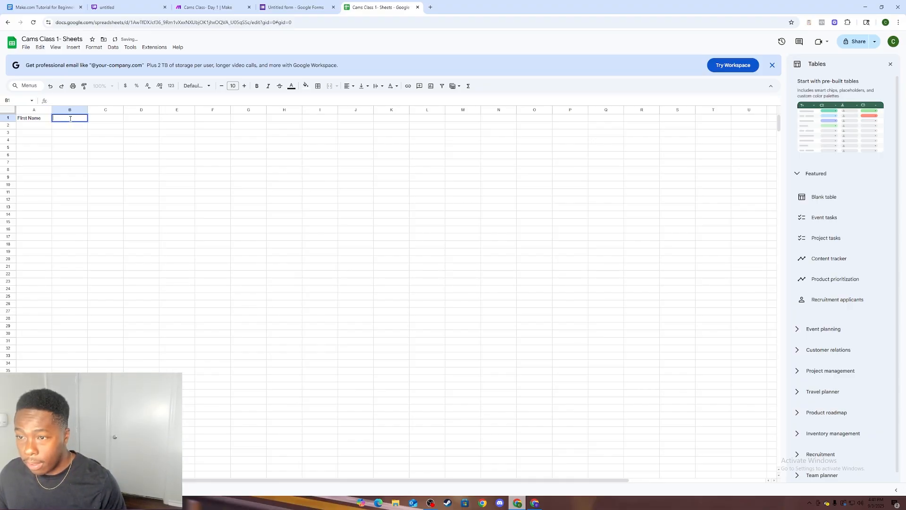
text(Last Name)
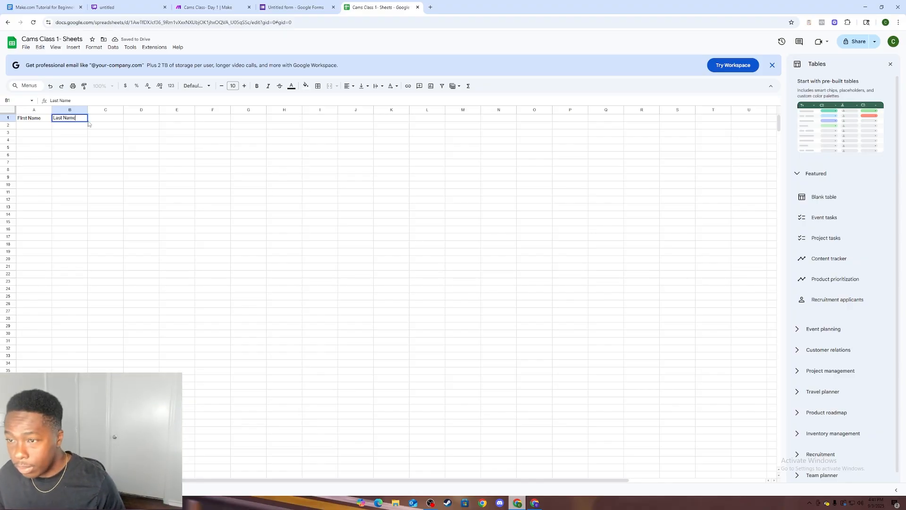
- Enter the column headers "Company Name" in C1 and "Money" in D1
click(93, 121)
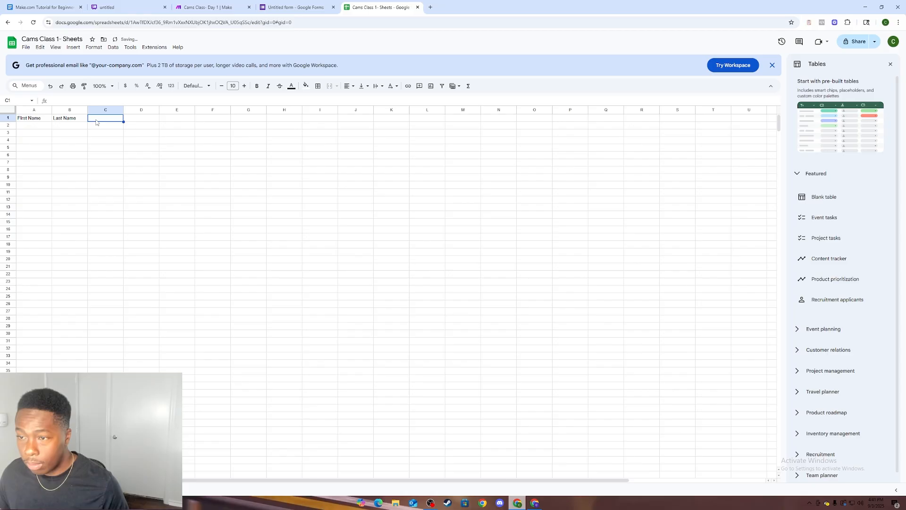
double_click(96, 119)
text(Com)
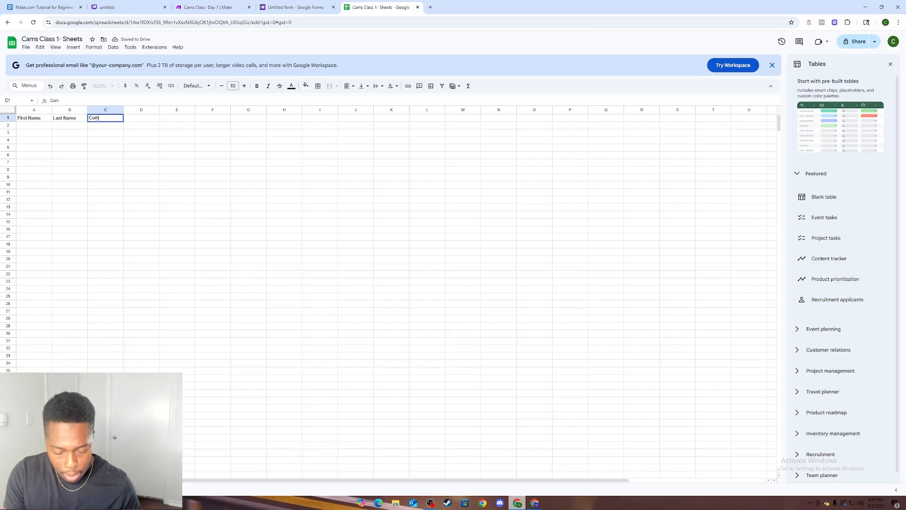
text(p)
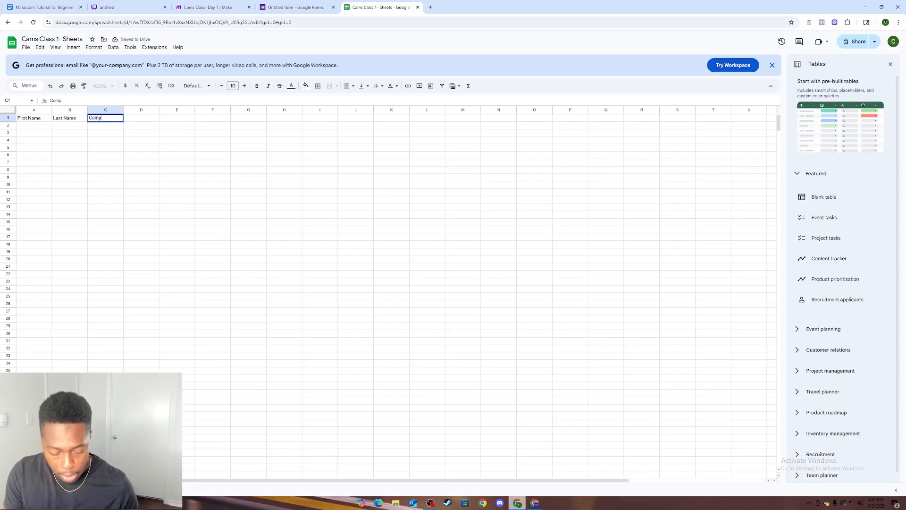
text(any Name)
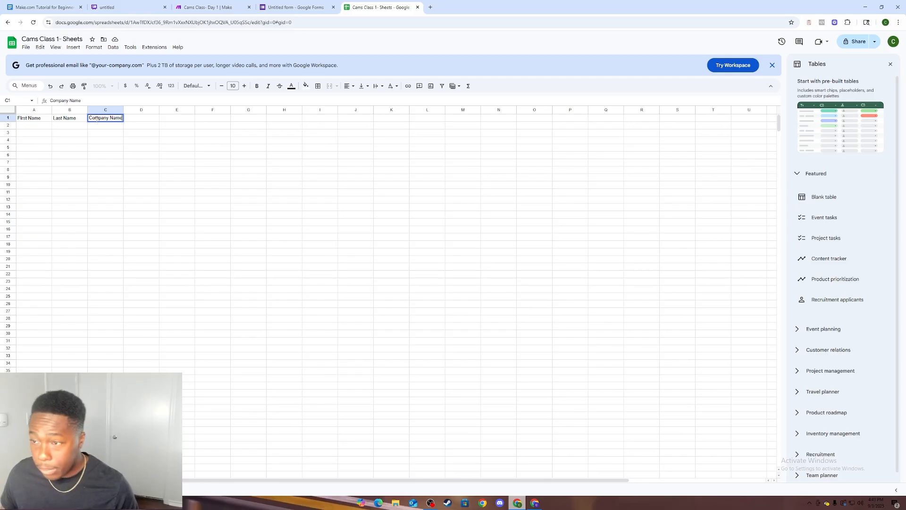
click(132, 119)
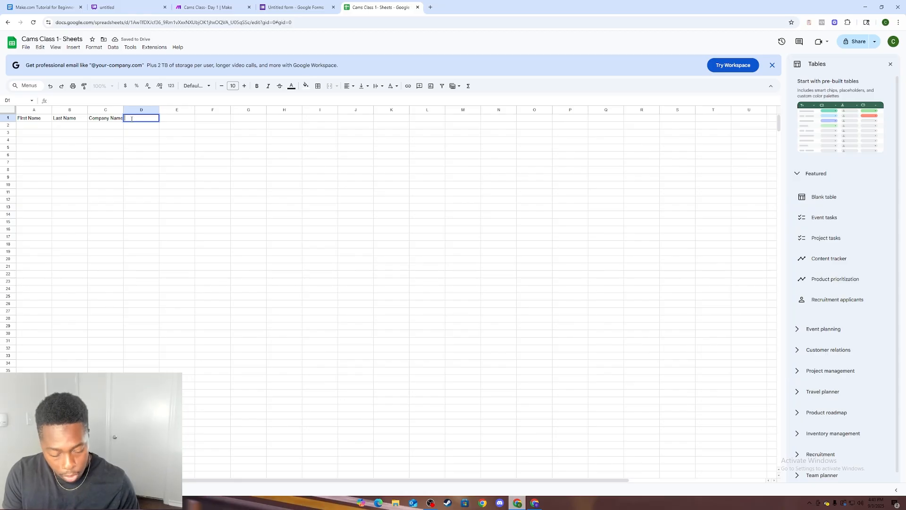
key(BackSpace)
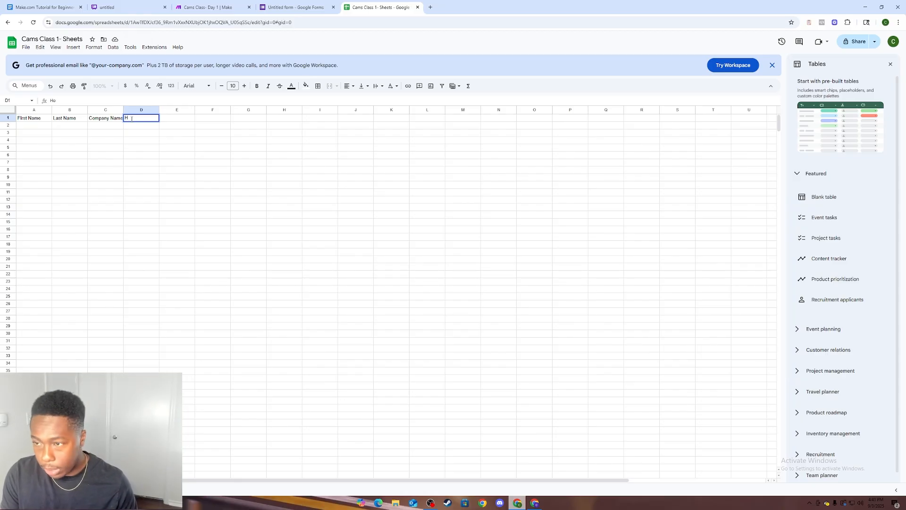
text(Money)
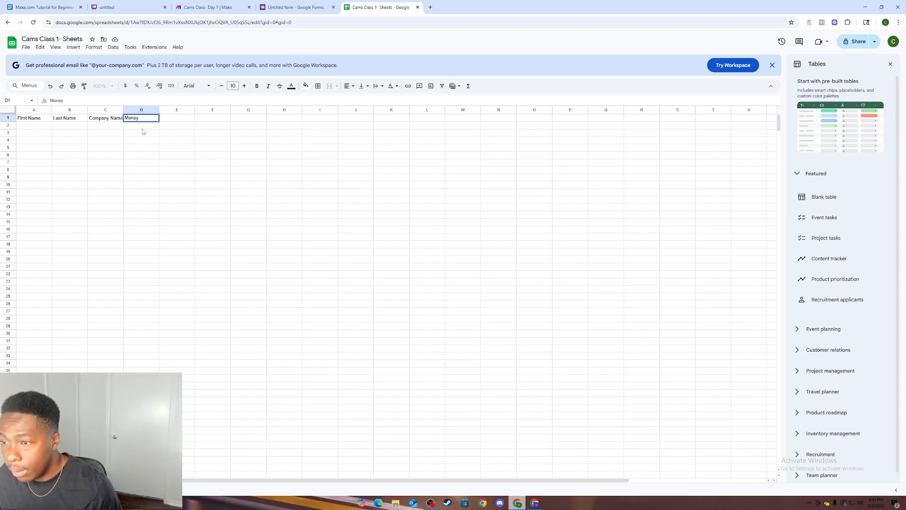
- Commit the "Money" header and make the whole header row 1 bold
key(Return)
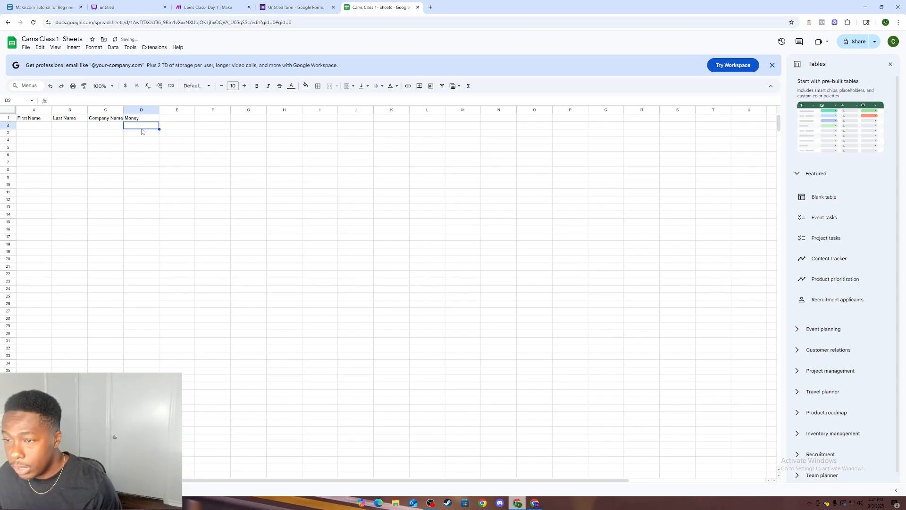
click(9, 118)
click(256, 85)
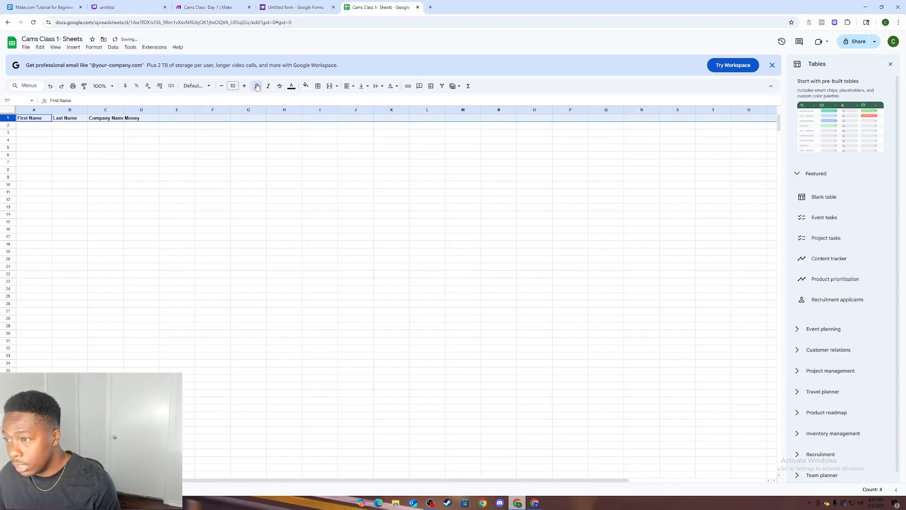
click(70, 144)
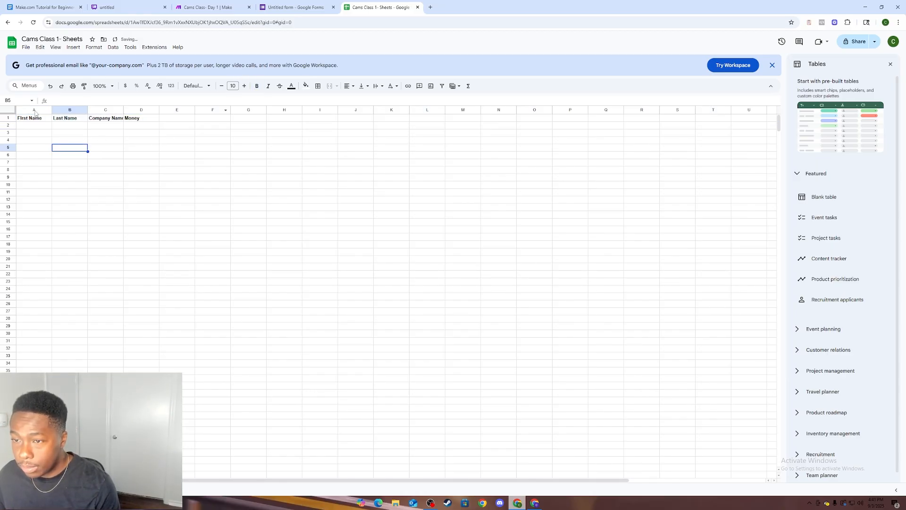
- Resize columns A to D to fit their data
drag(36, 111, 134, 112)
right_click(134, 112)
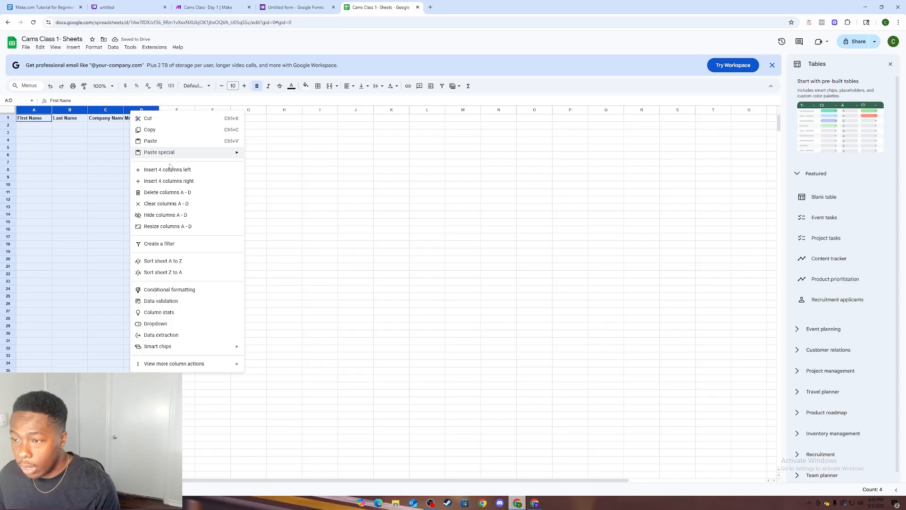
click(174, 226)
click(426, 278)
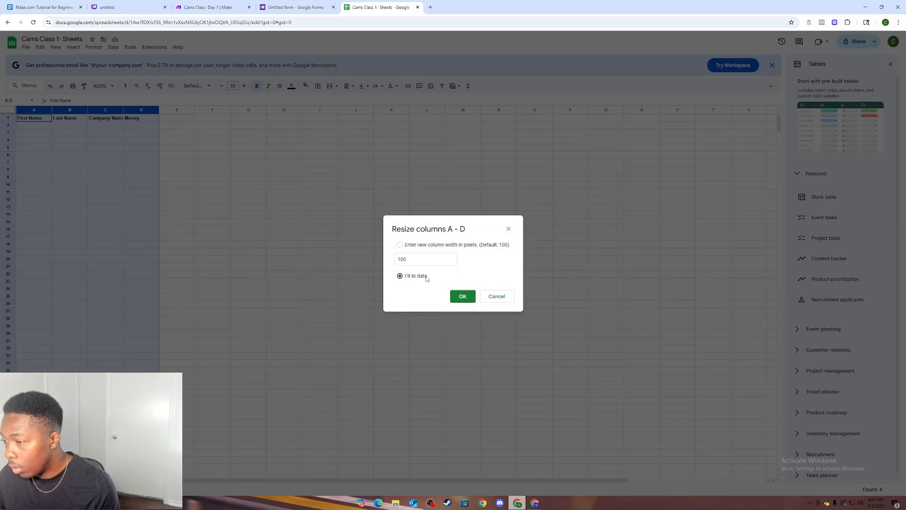
click(462, 296)
click(162, 179)
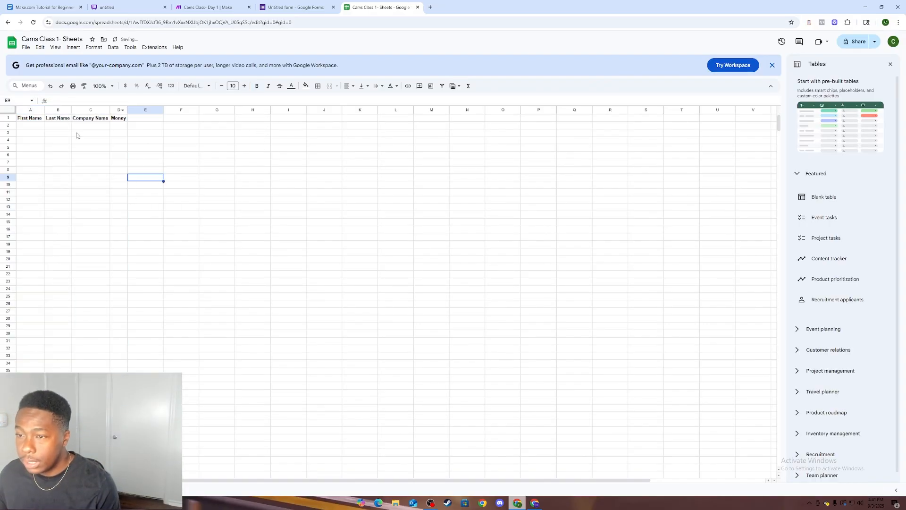
- Fill the header cells A1 to D1 with gray
click(6, 119)
click(91, 155)
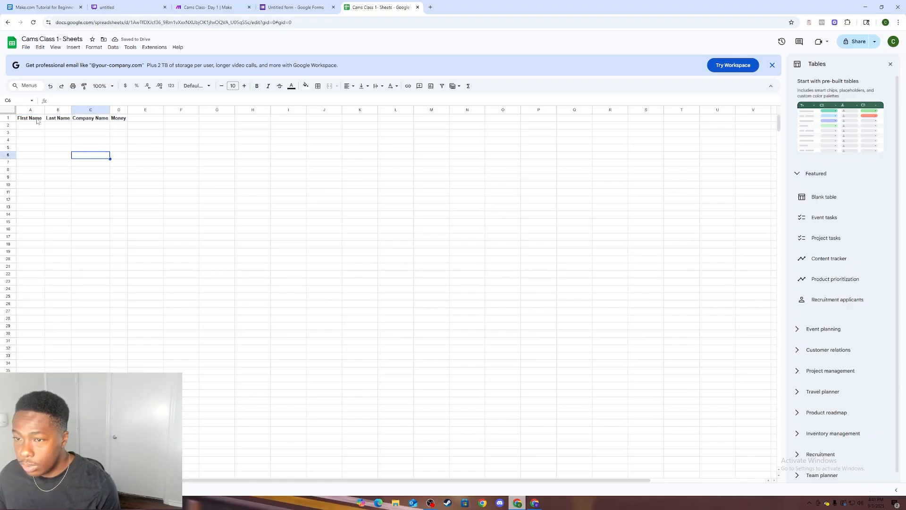
drag(30, 110, 107, 113)
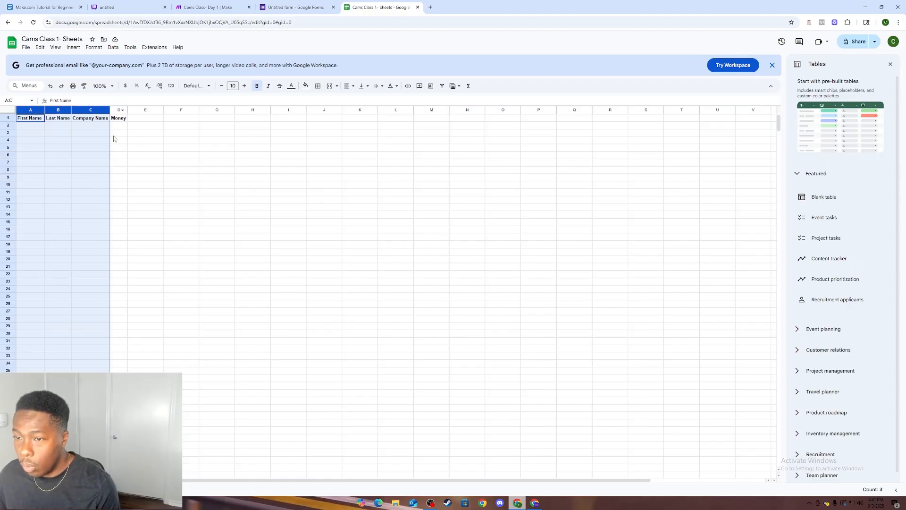
click(146, 163)
click(8, 118)
click(58, 148)
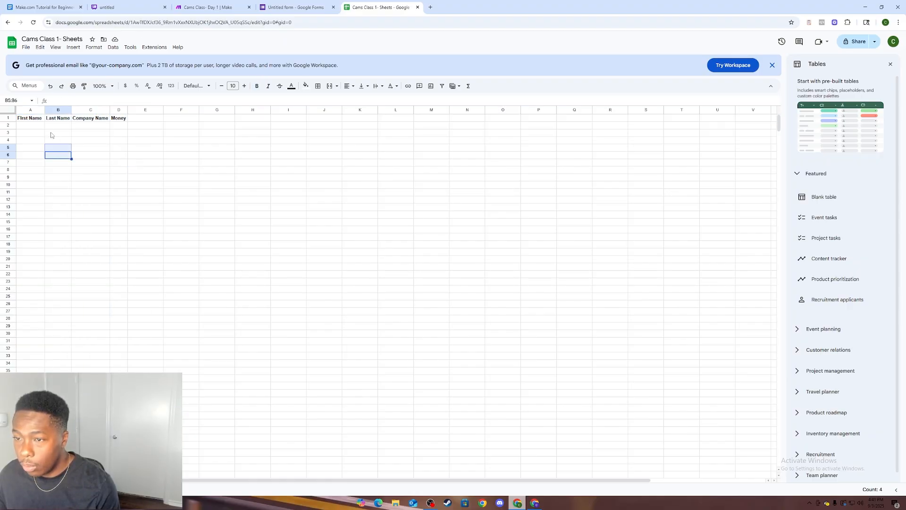
drag(29, 119, 121, 119)
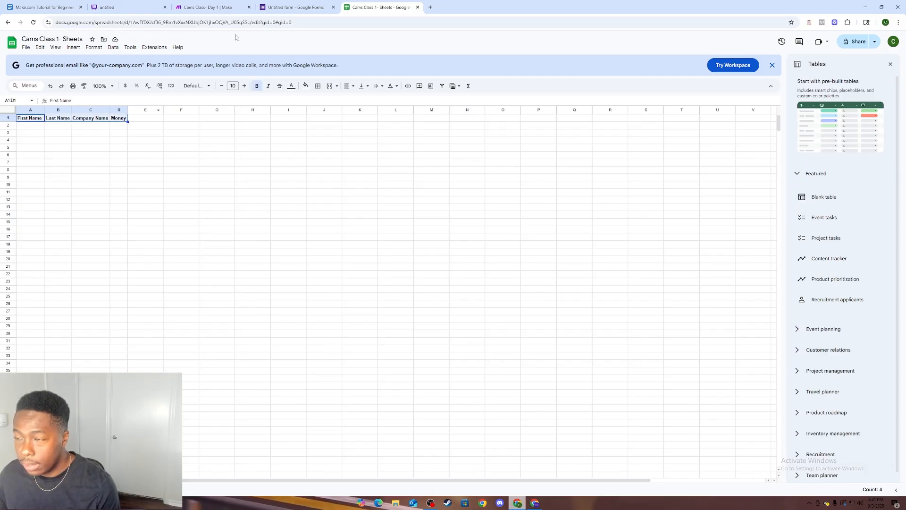
click(306, 87)
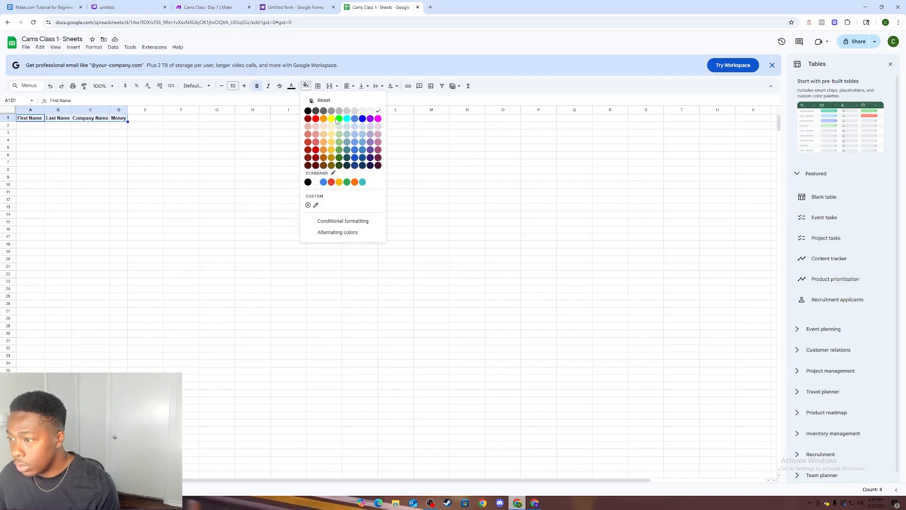
click(341, 116)
click(302, 157)
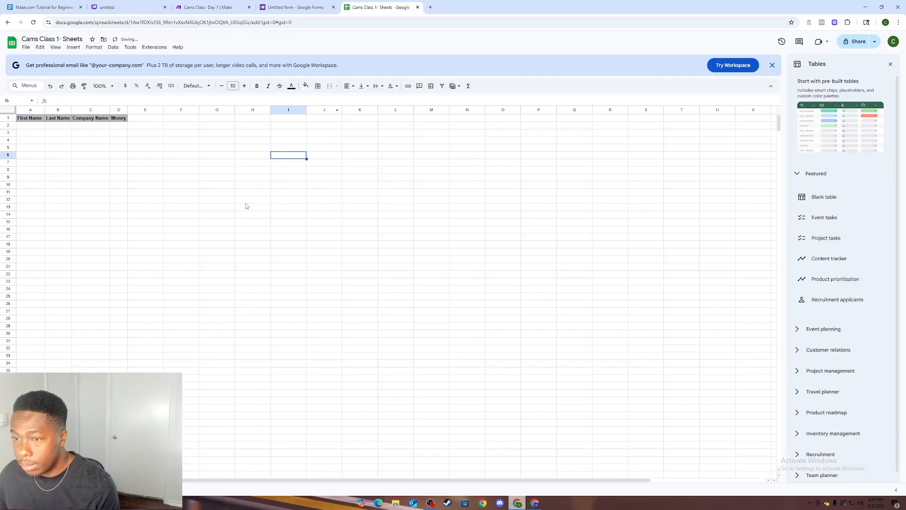
- Switch to the untitled Google Form and change its title to "Cams Class 1- Form"
click(300, 5)
click(390, 88)
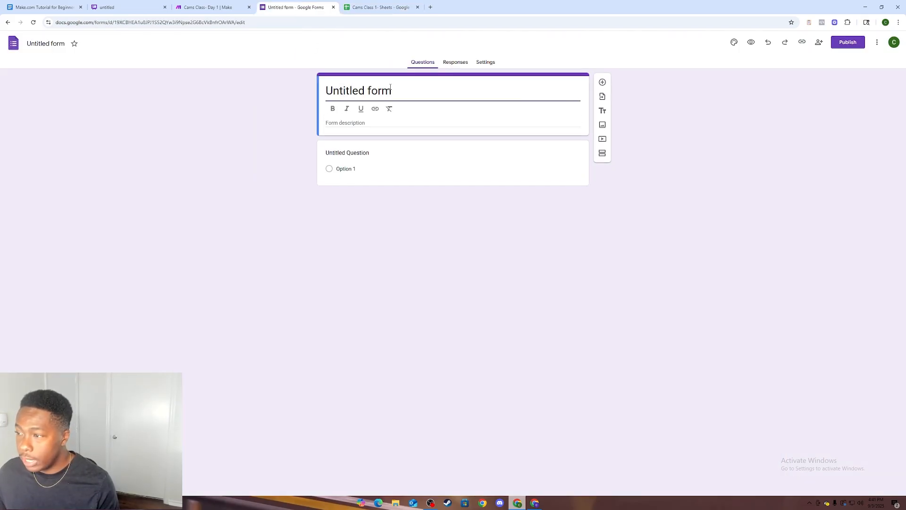
drag(390, 89, 282, 81)
text(Cams)
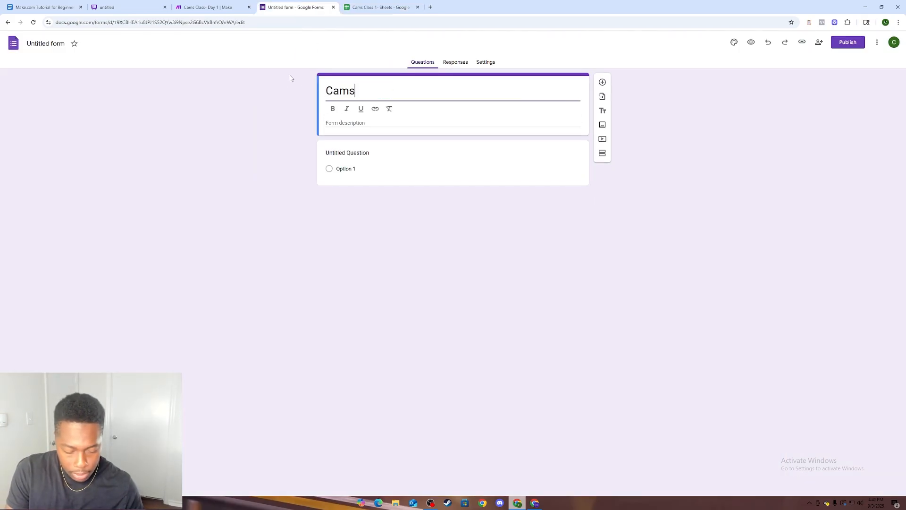
text( Clas)
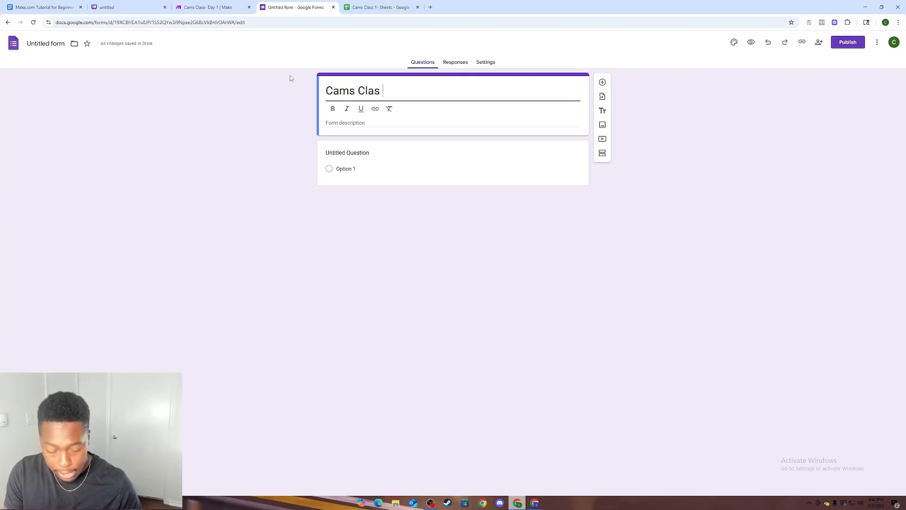
text(s)
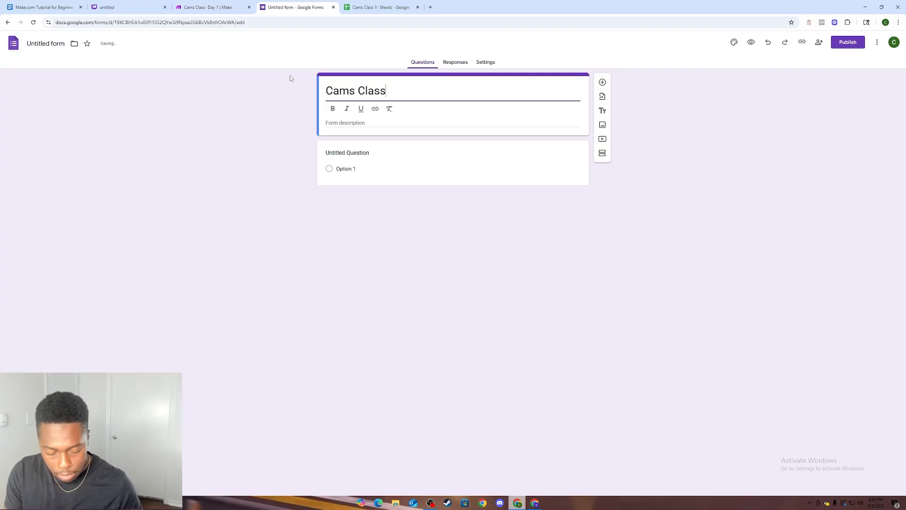
text( 1-)
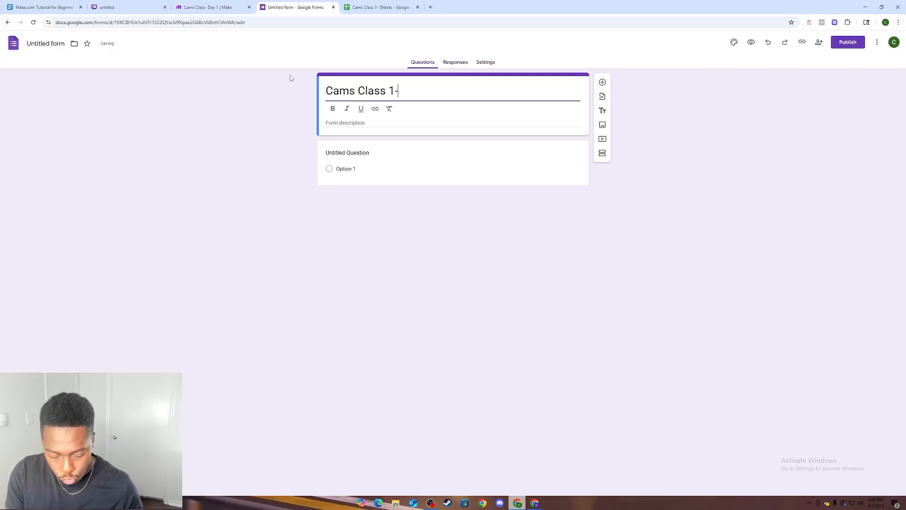
text(1  Form)
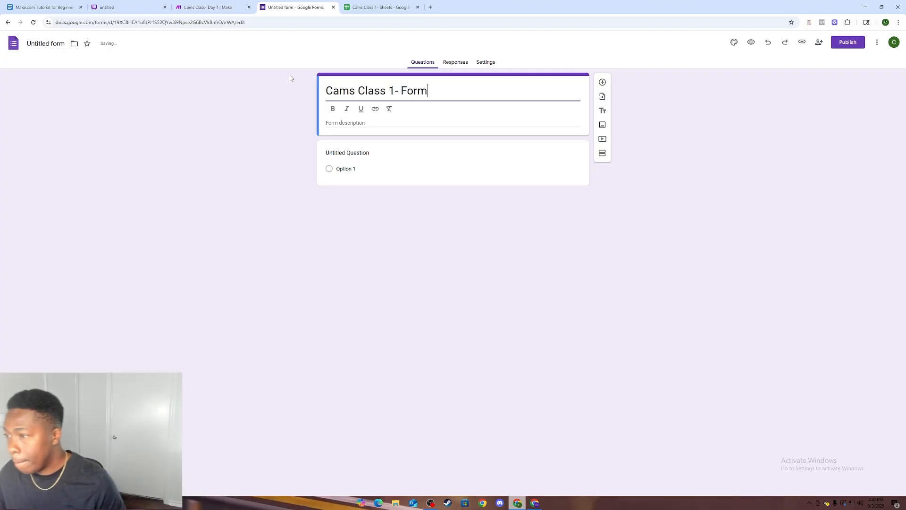
- Change the form's first question from multiple choice to a short answer
click(462, 143)
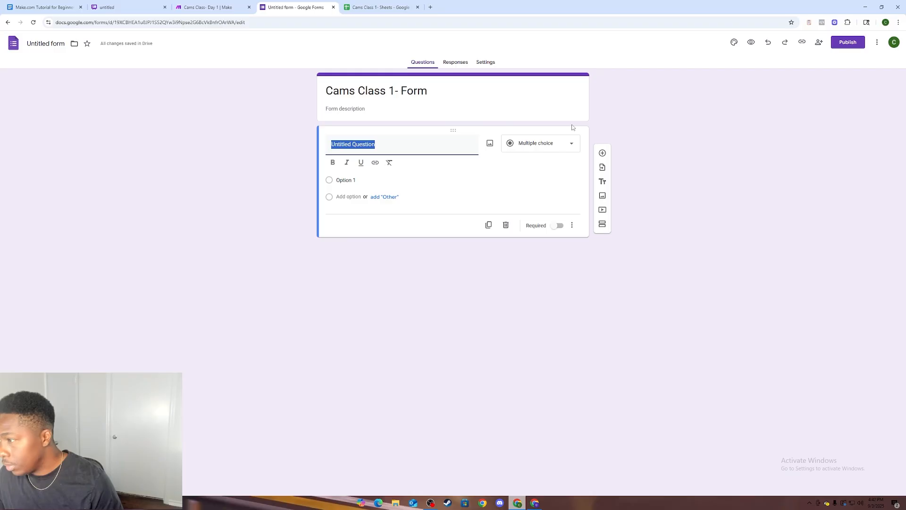
click(569, 143)
click(540, 109)
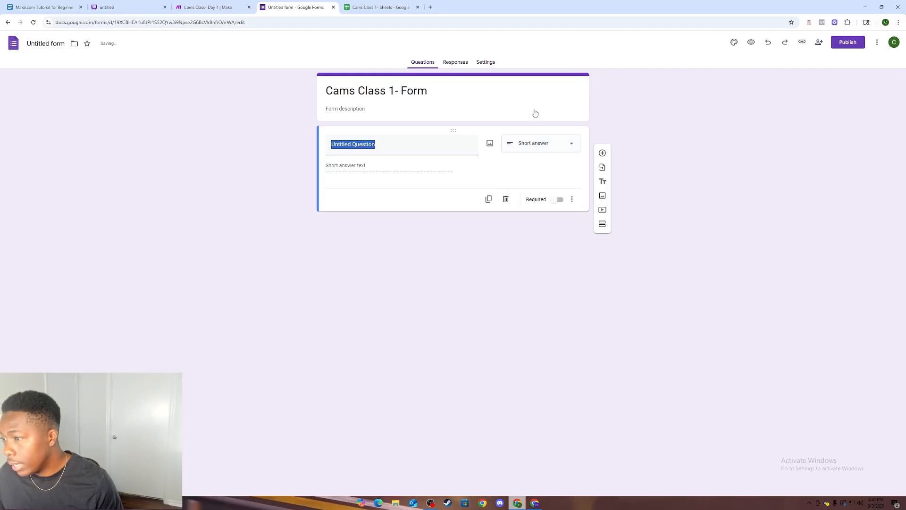
- Replace the first question's text with "What is your first name" and make the question required
click(378, 143)
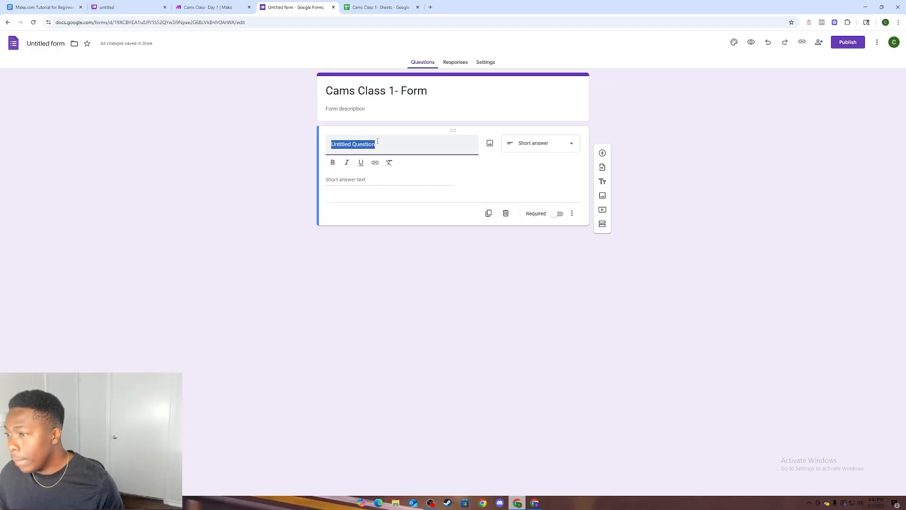
key(BackSpace)
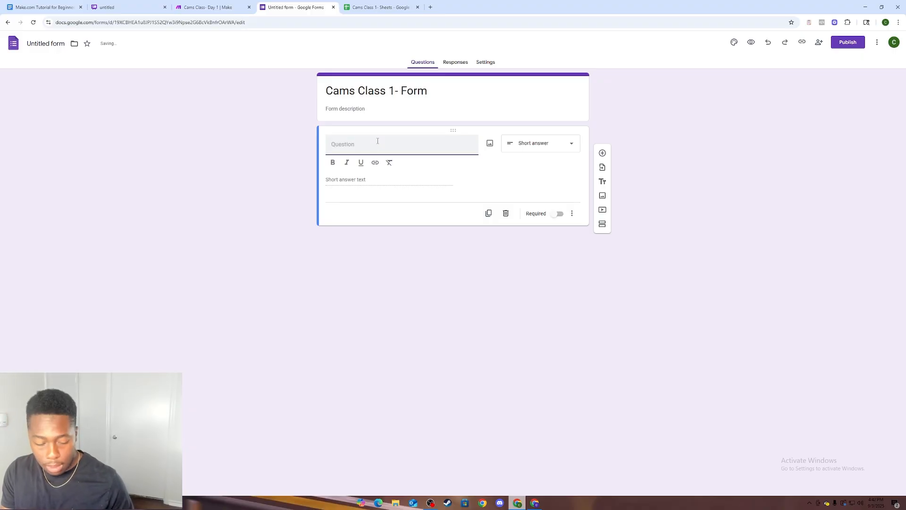
text(Wh)
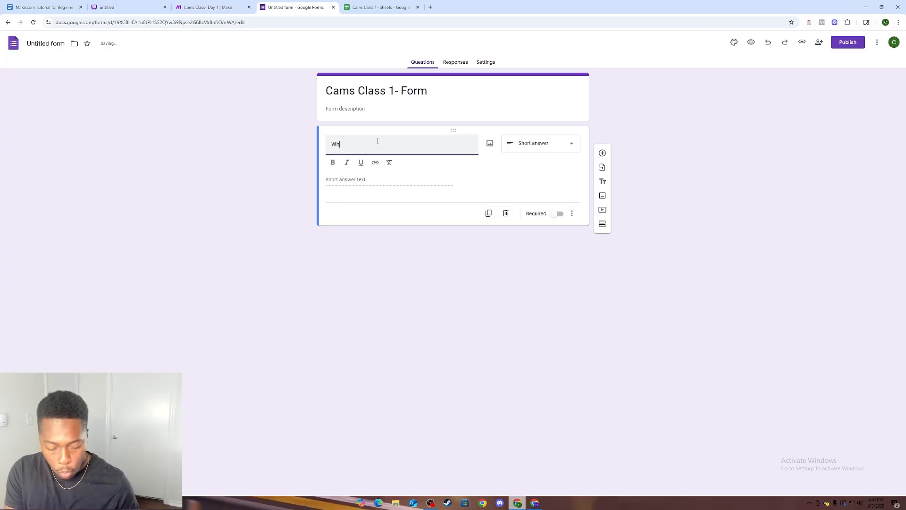
text(at Is)
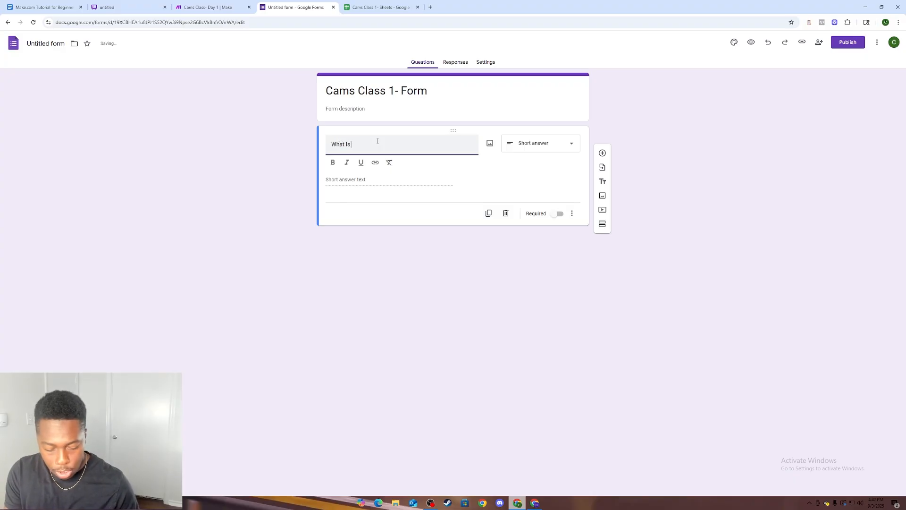
key(BackSpace)
key(BackSpace)
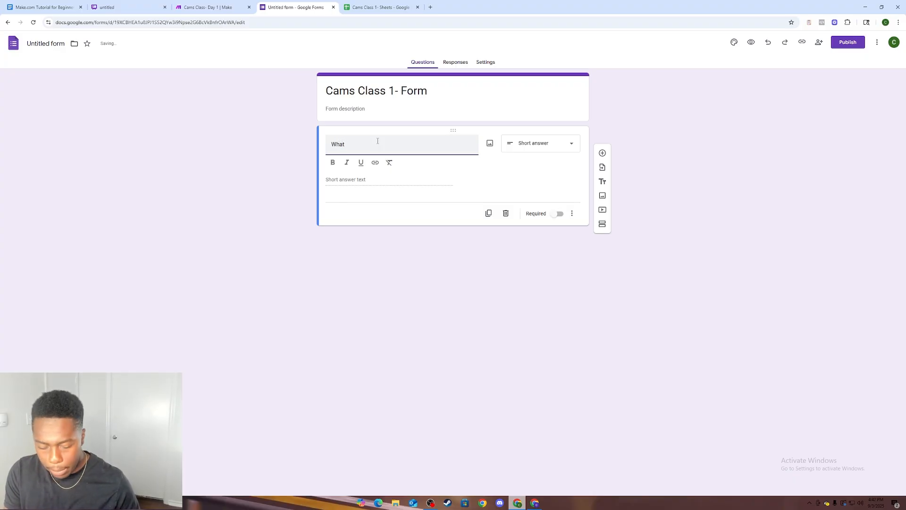
text(is)
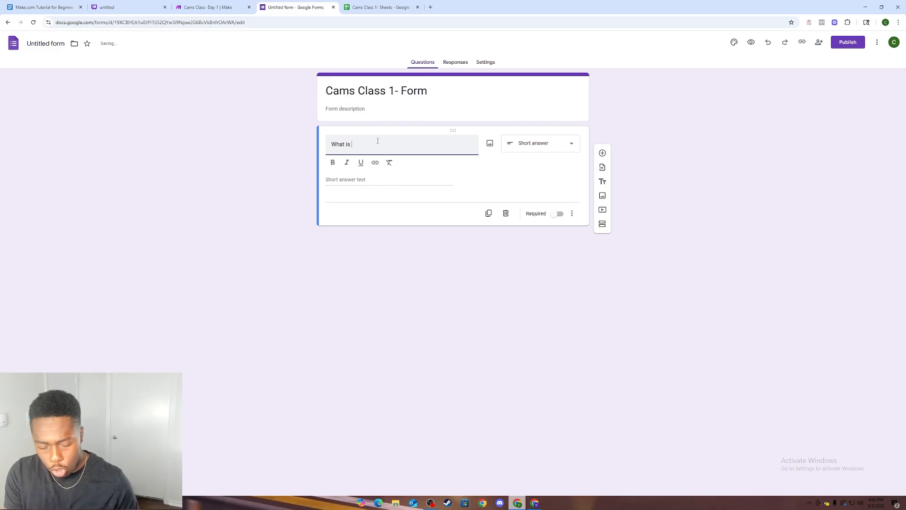
text( yo)
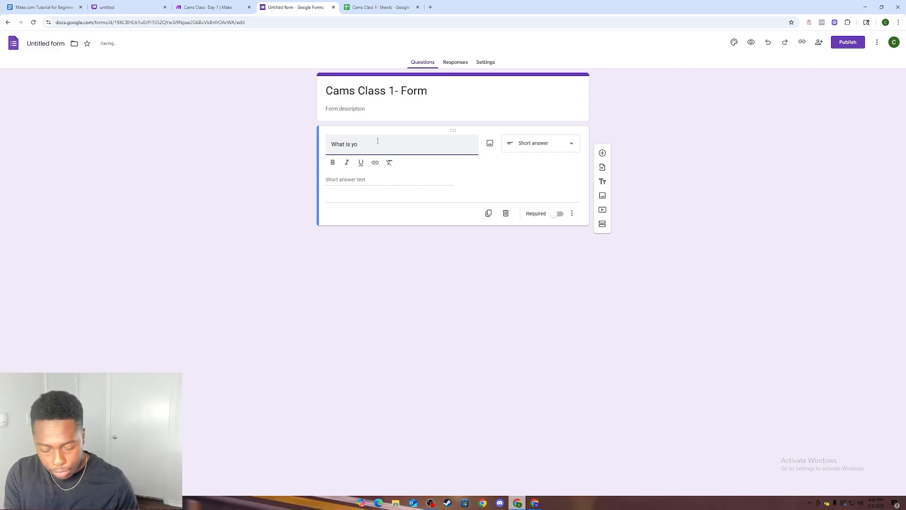
text(ur first )
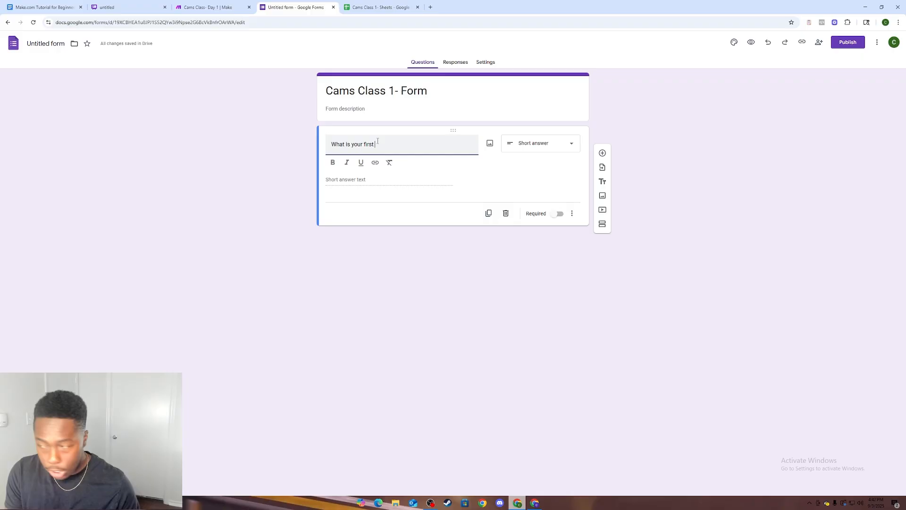
text(name)
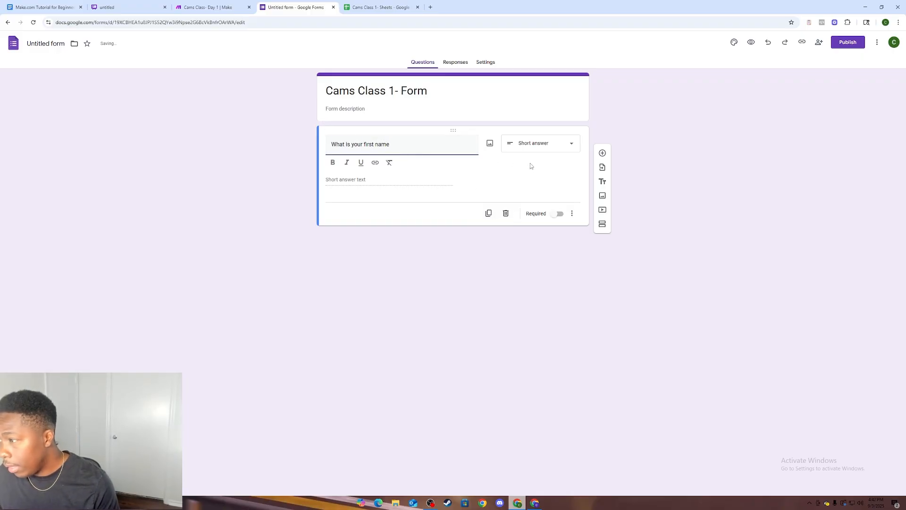
click(559, 213)
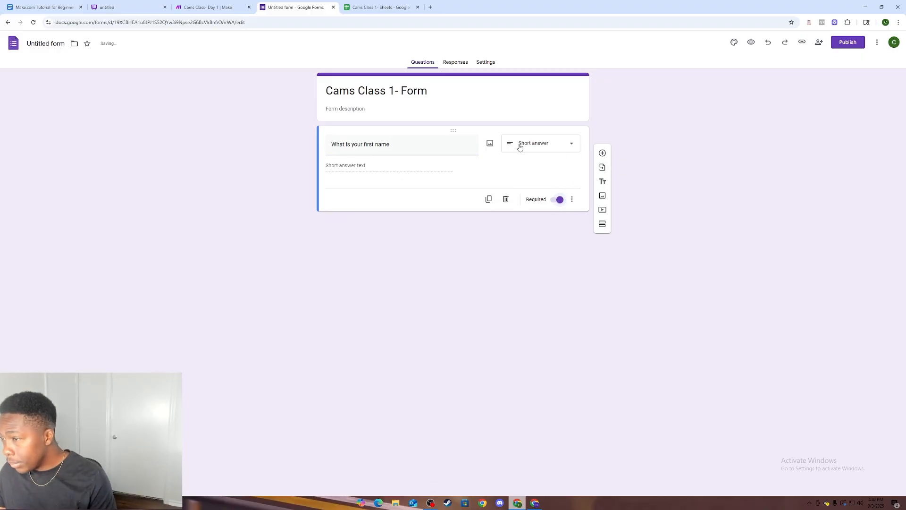
- Add a second question to the form reading "What is your last name"
click(602, 153)
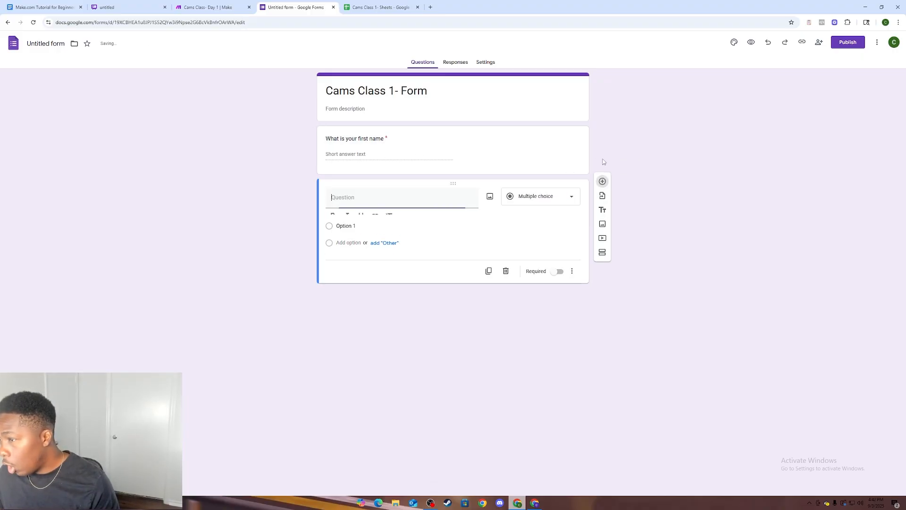
text(What is)
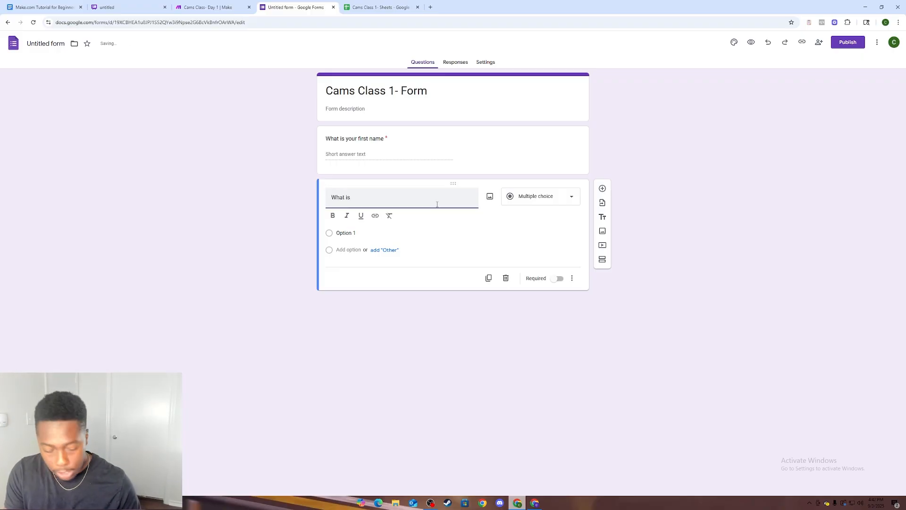
text(your last name)
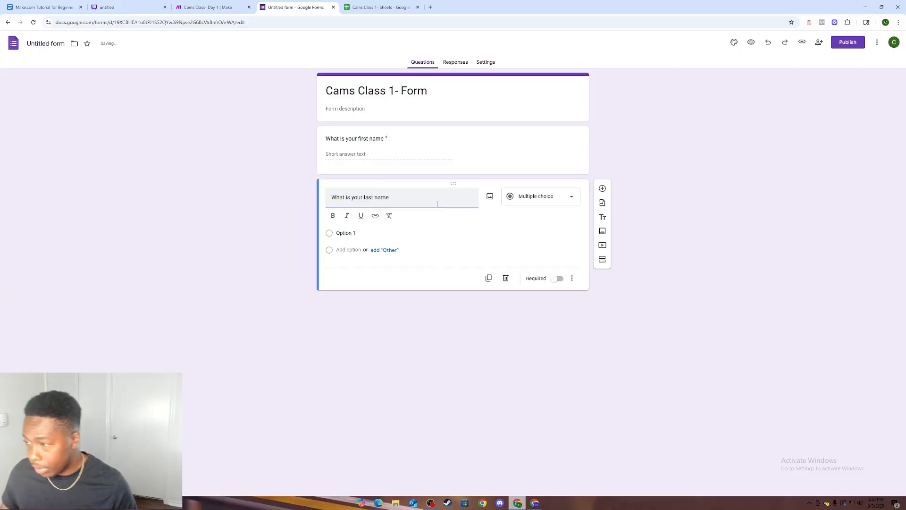
- Check the header row in the Google Sheet and add a third form question reading "What is your company name"
click(602, 188)
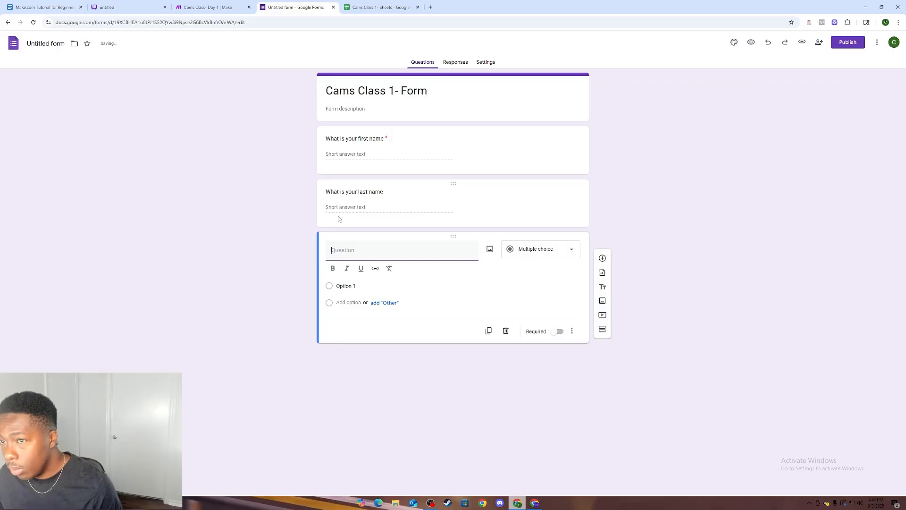
click(376, 2)
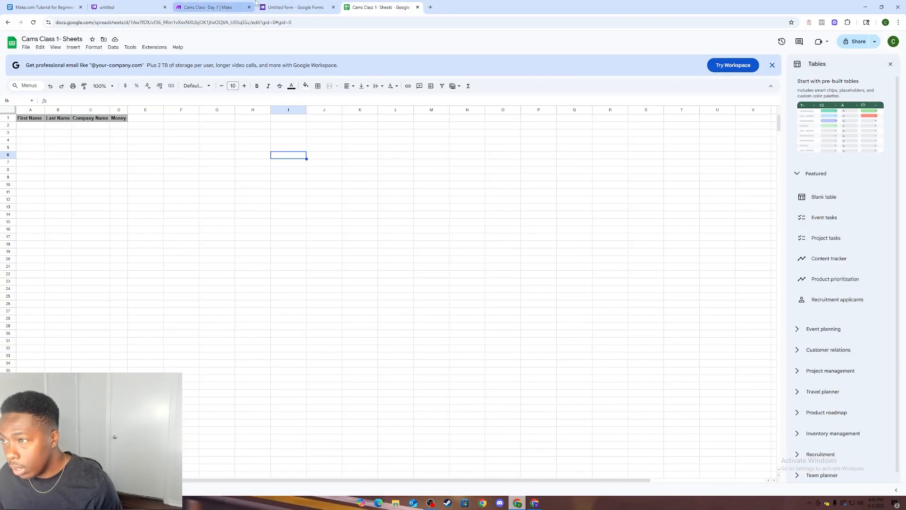
click(297, 7)
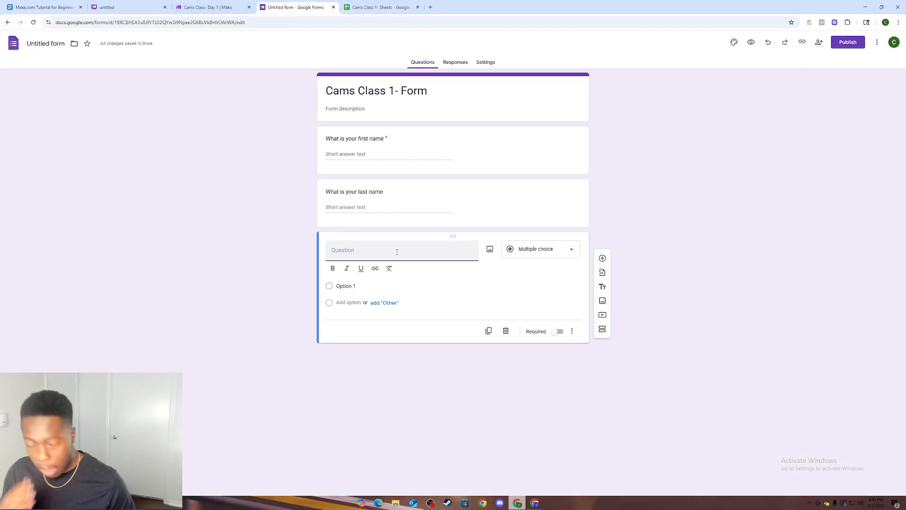
text(What is)
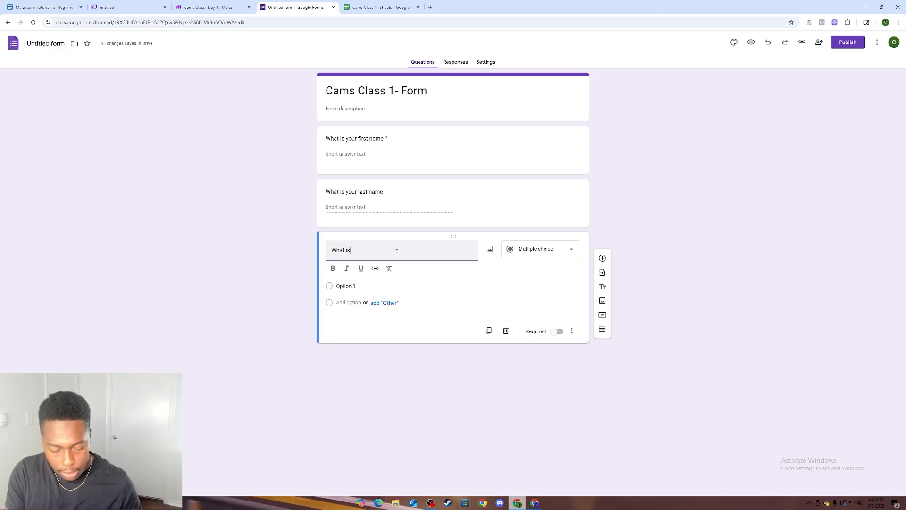
text( your comp)
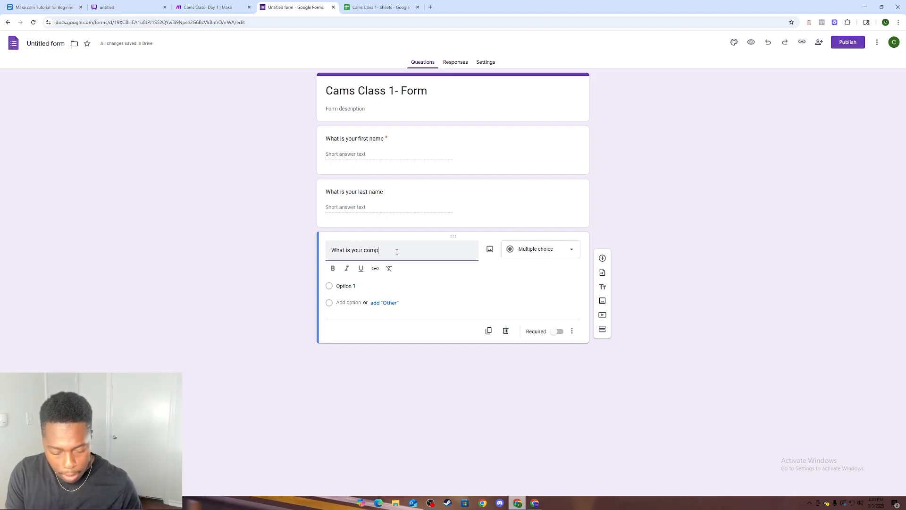
text(any name)
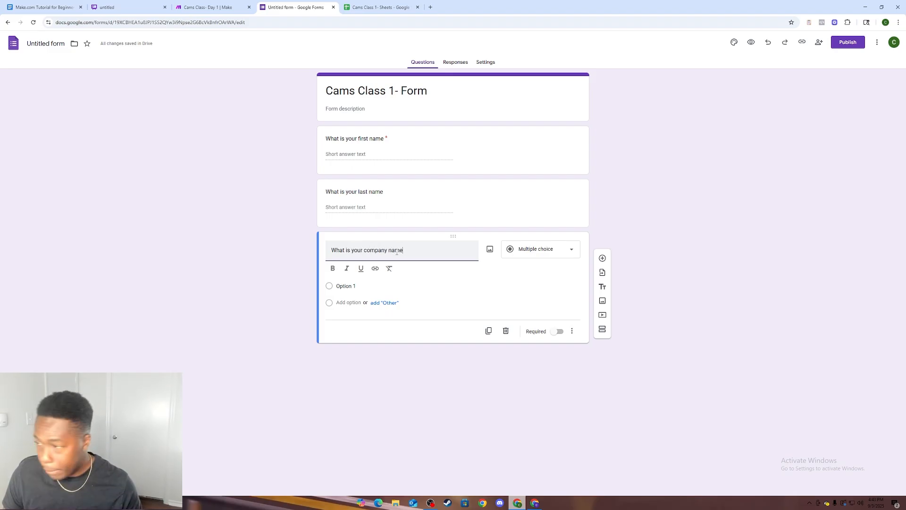
- Add a fourth form question reading "How much money do you make" and set its type to short answer
click(602, 258)
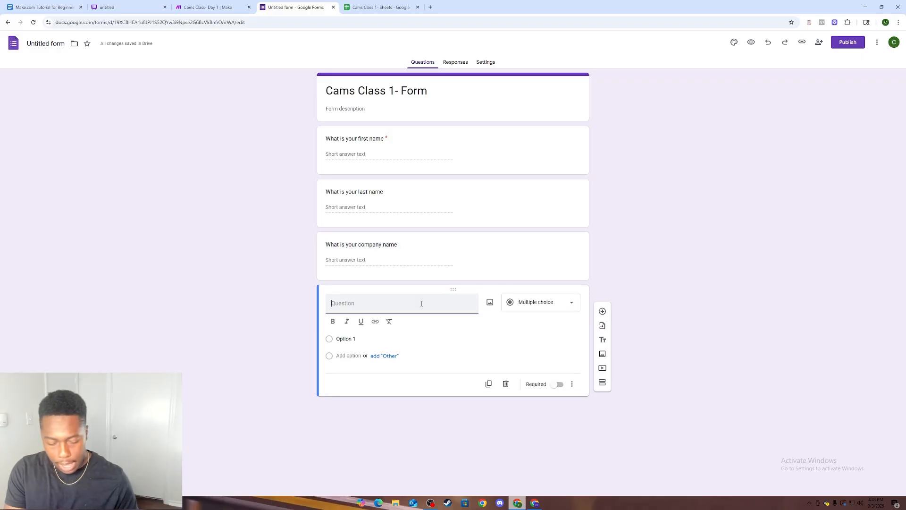
text(hoi)
key(BackSpace)
key(BackSpace)
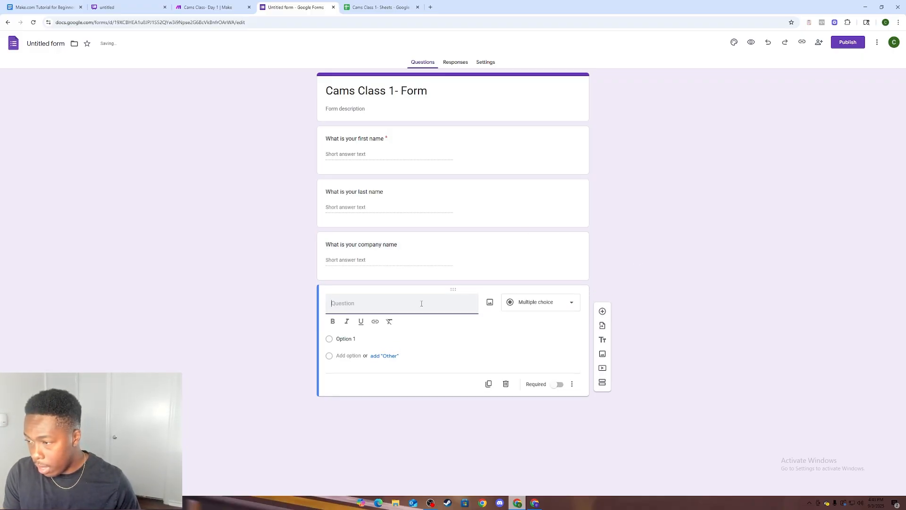
text(How m)
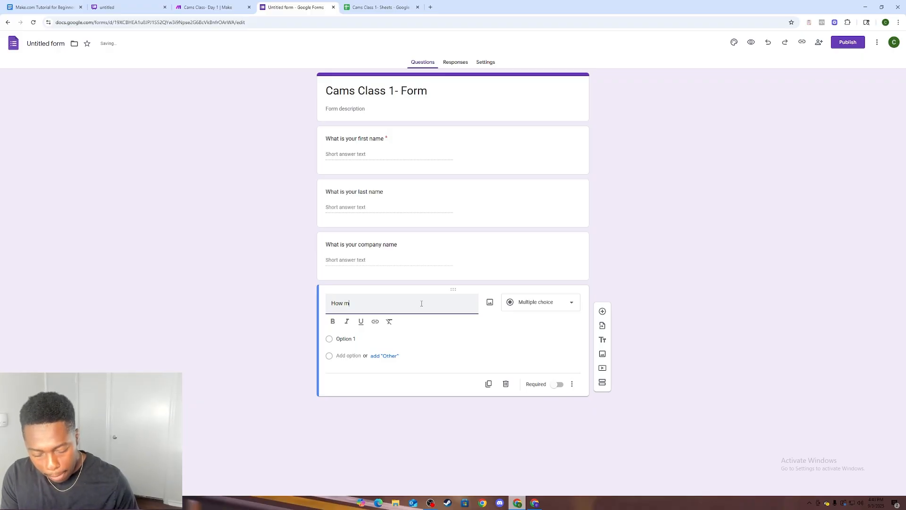
text(uch money)
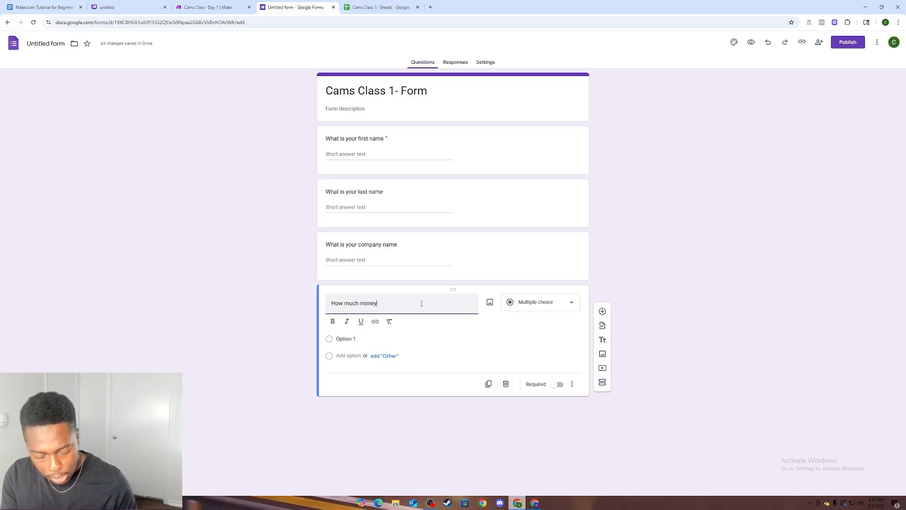
text( do your)
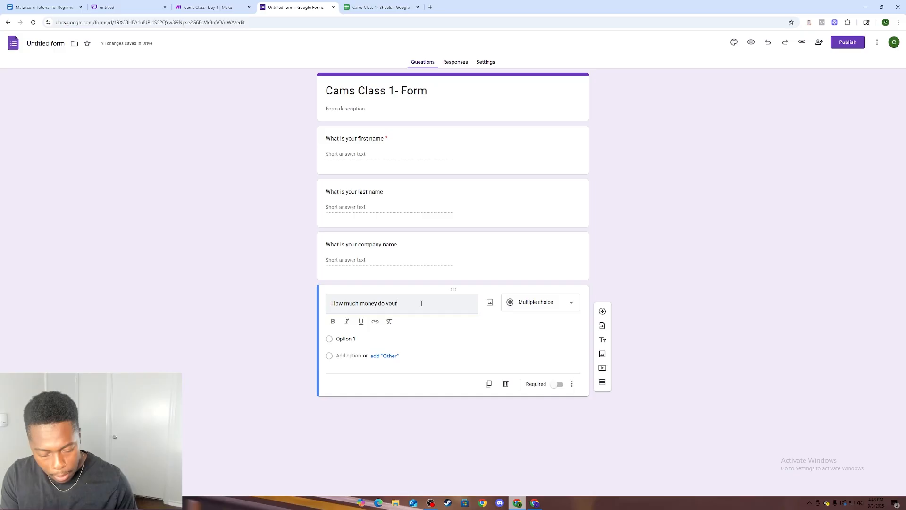
key(BackSpace)
text( make)
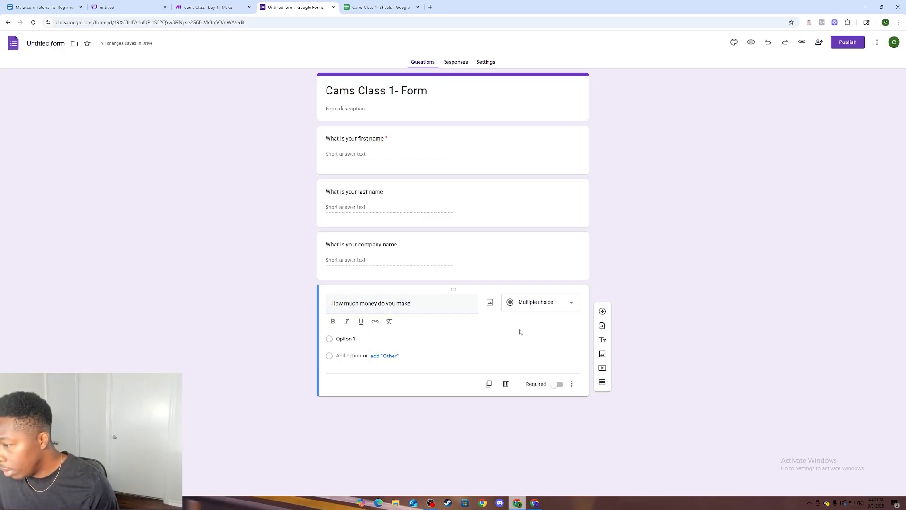
click(544, 307)
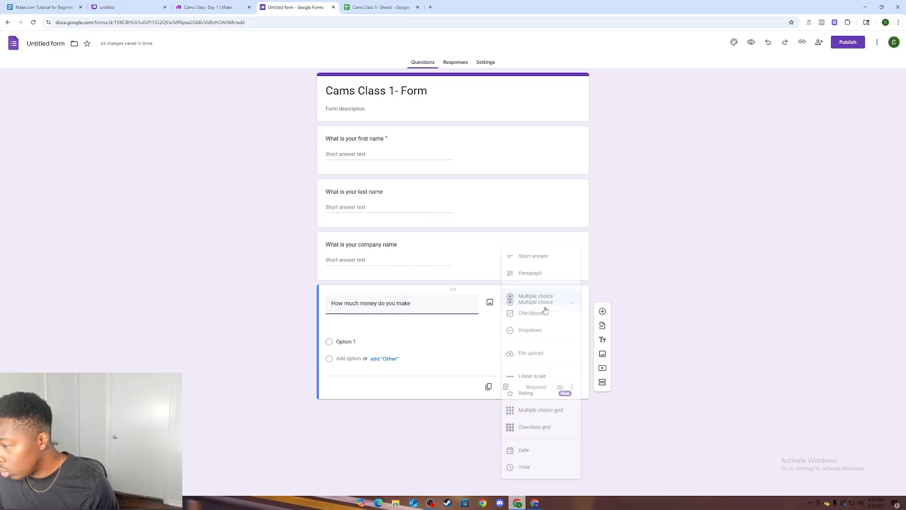
click(536, 257)
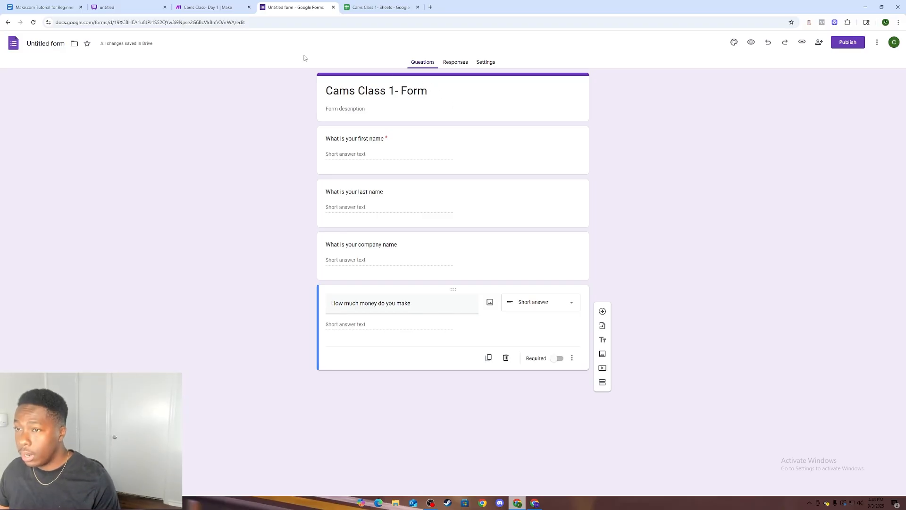
- Check the flow diagram and the sheet's headers, publish the form for anyone with the link, and return to the Make scenario
click(143, 4)
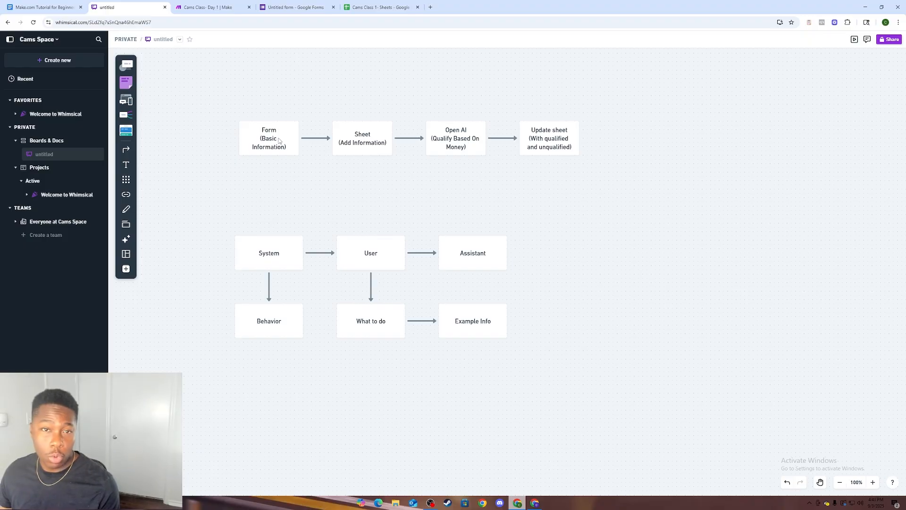
click(359, 4)
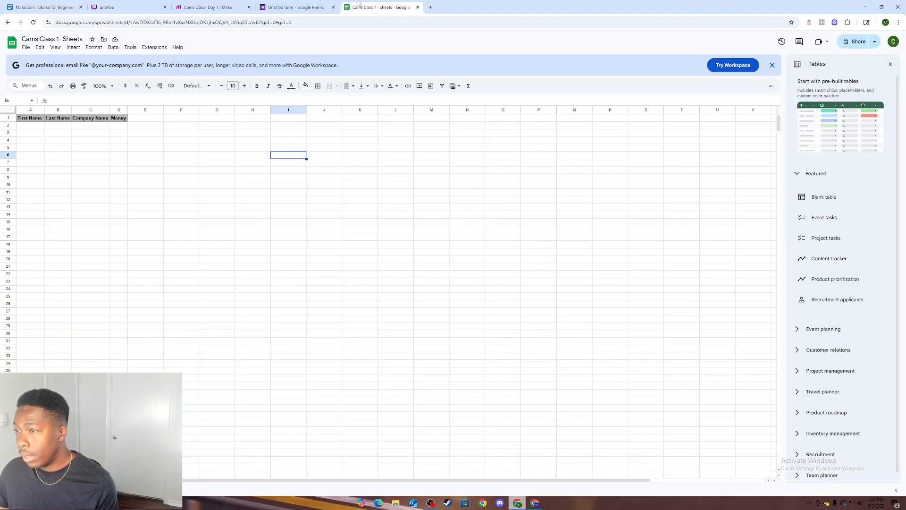
click(300, 2)
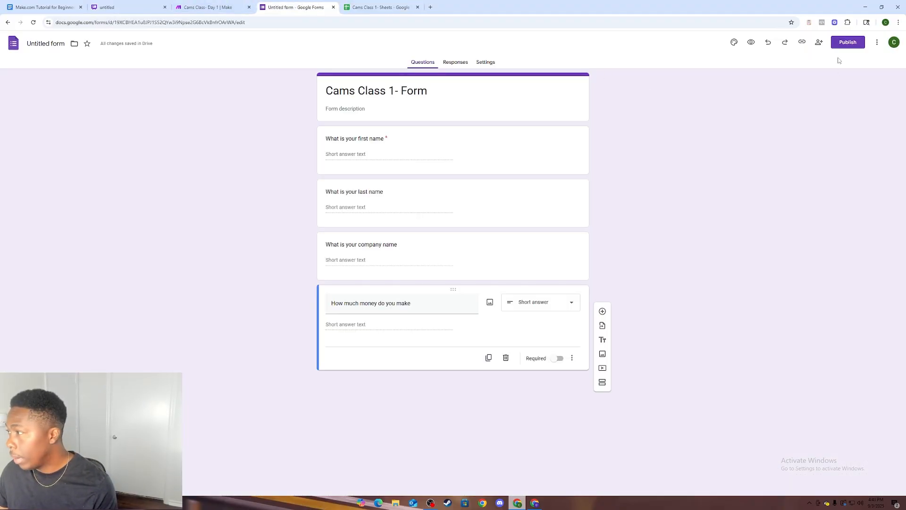
click(846, 47)
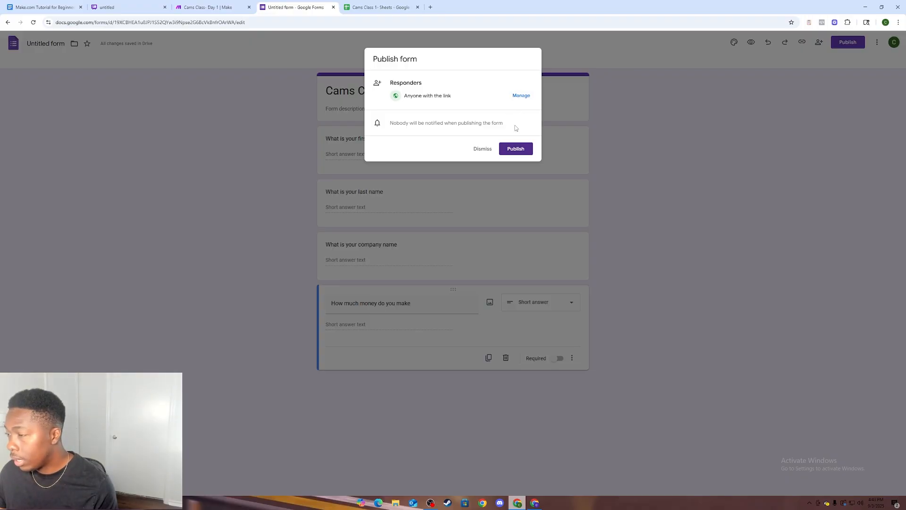
click(511, 149)
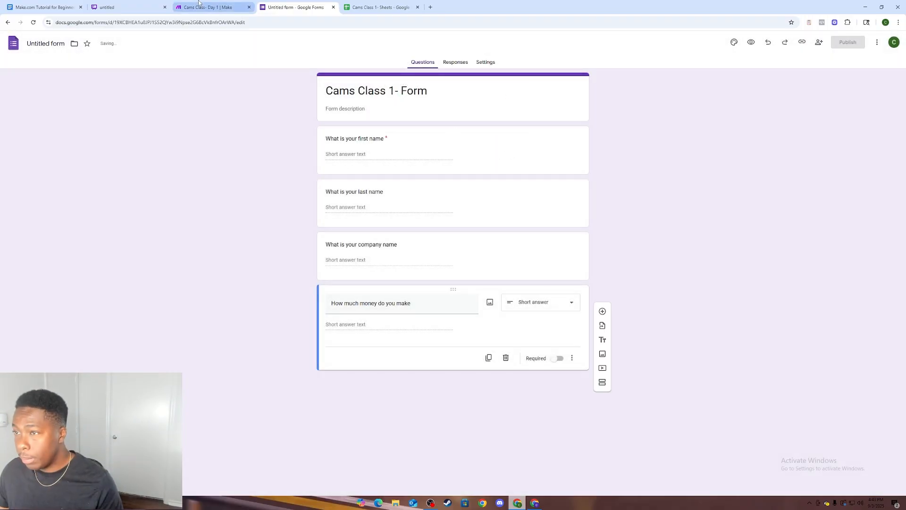
click(198, 4)
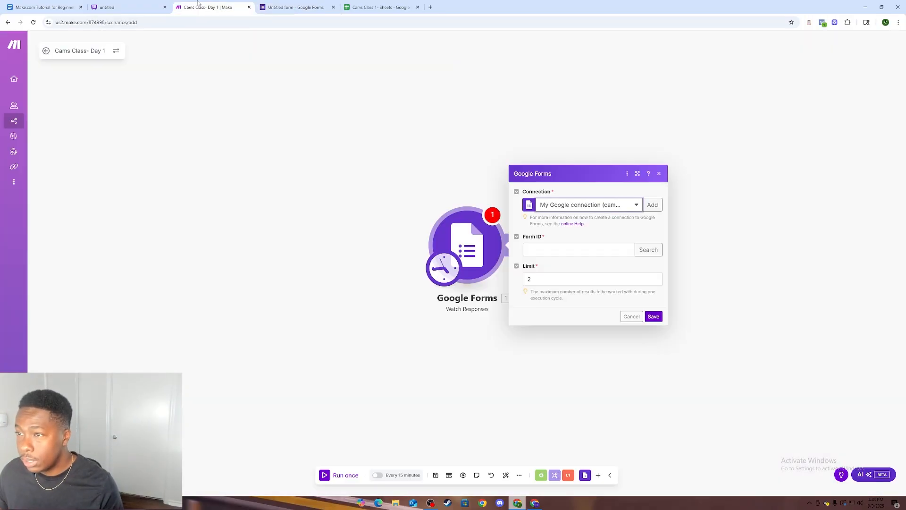
- Close the Google Forms module settings and try to activate the scenario's every-15-minutes schedule
click(430, 374)
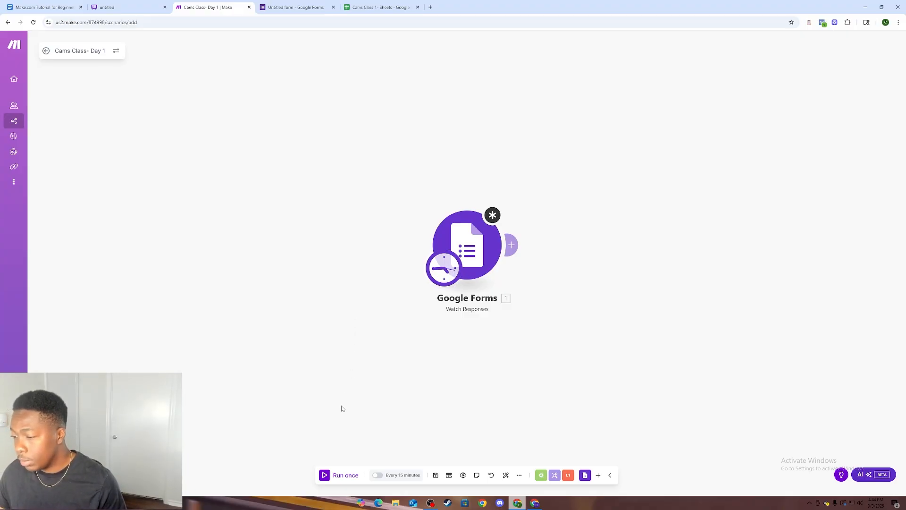
click(390, 479)
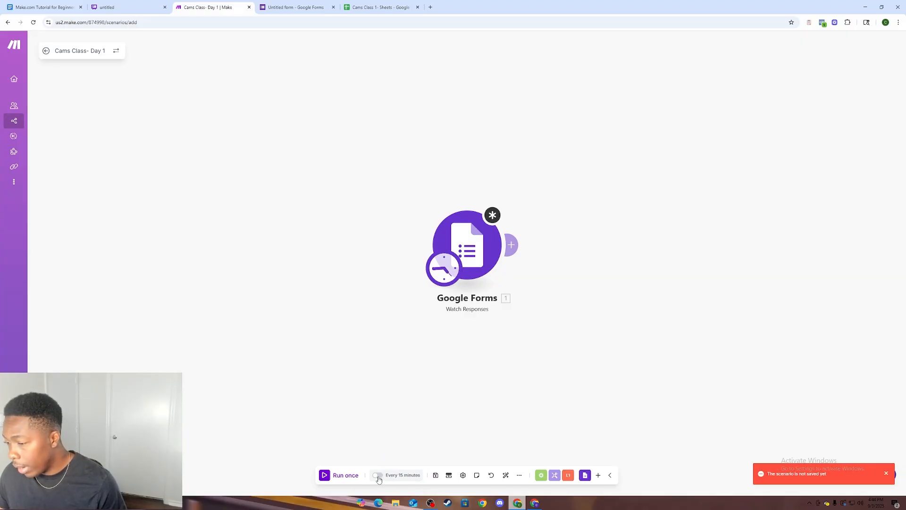
click(515, 426)
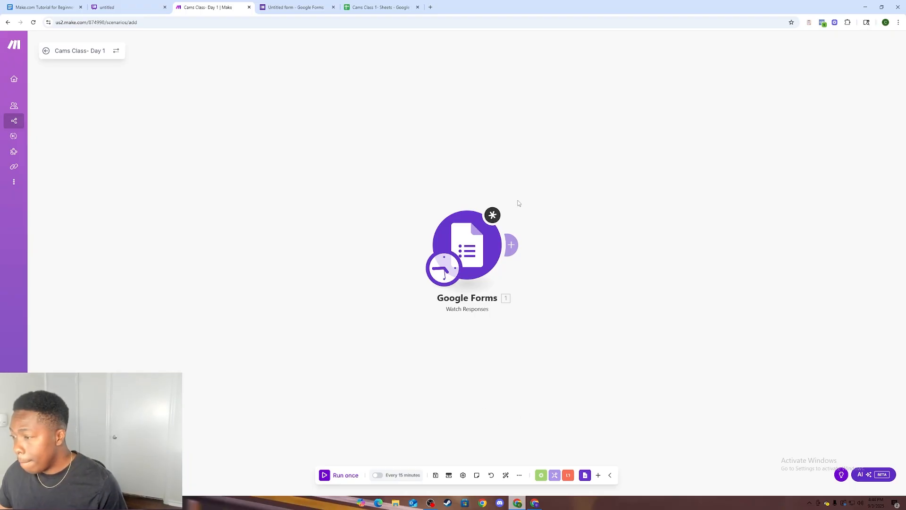
double_click(469, 341)
click(470, 340)
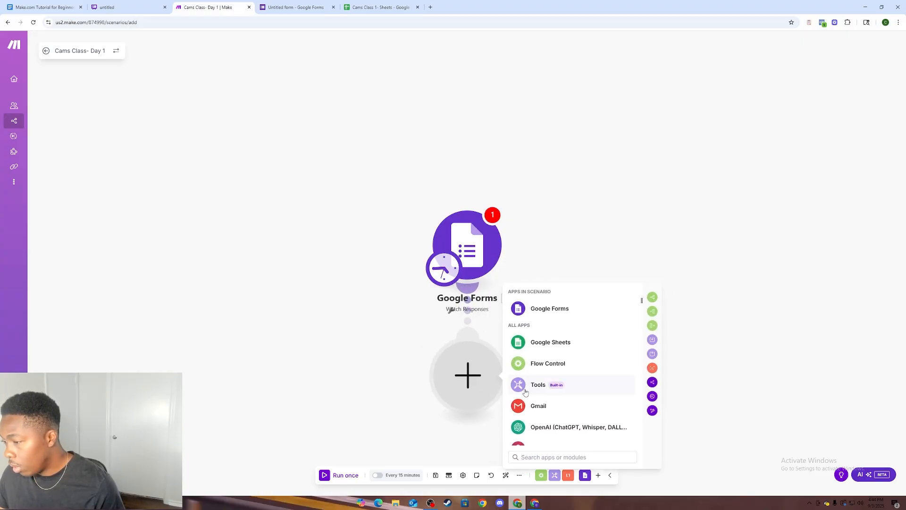
scroll(543, 378, down, 3)
click(468, 321)
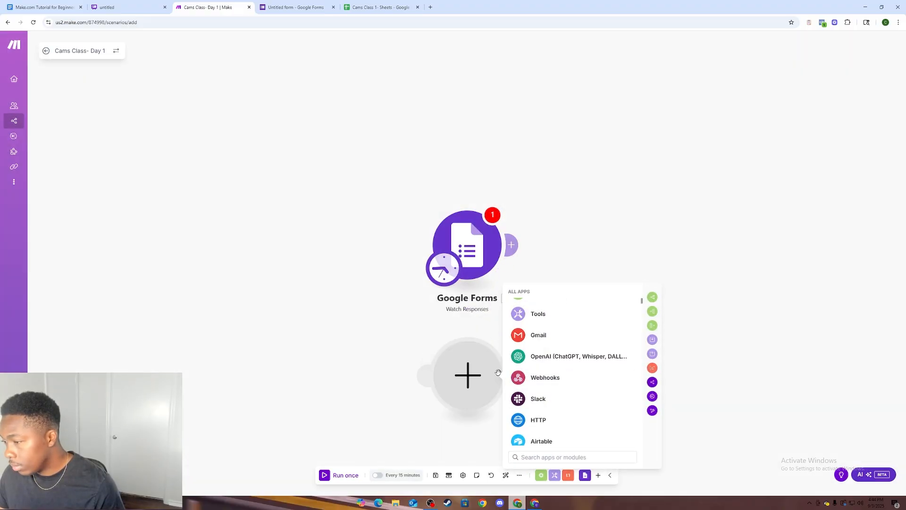
click(543, 379)
click(456, 435)
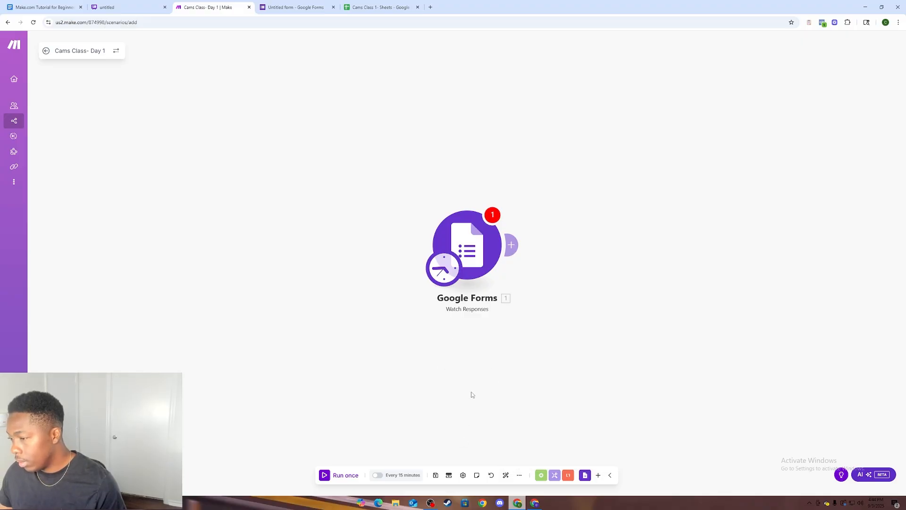
- Add a separate Webhooks module of type Custom webhook below Google Forms and close its settings without choosing a hook
click(472, 373)
scroll(580, 414, down, 2)
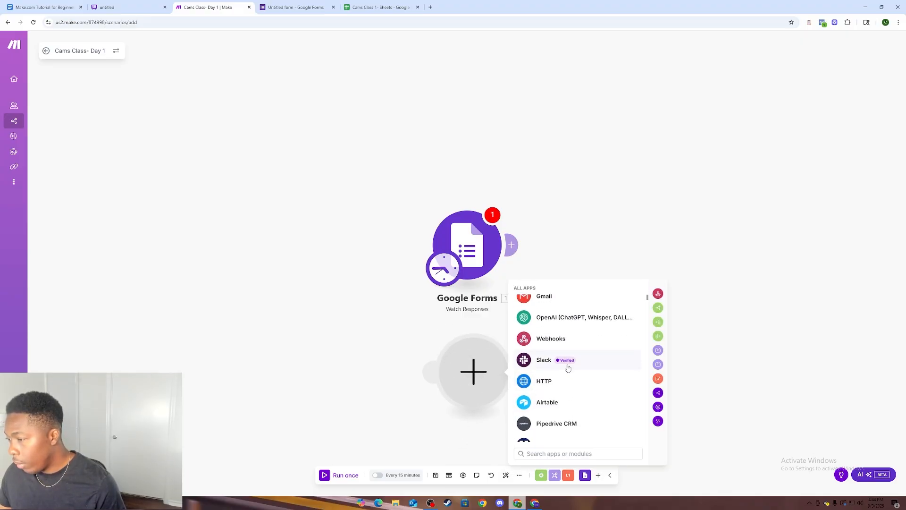
click(556, 344)
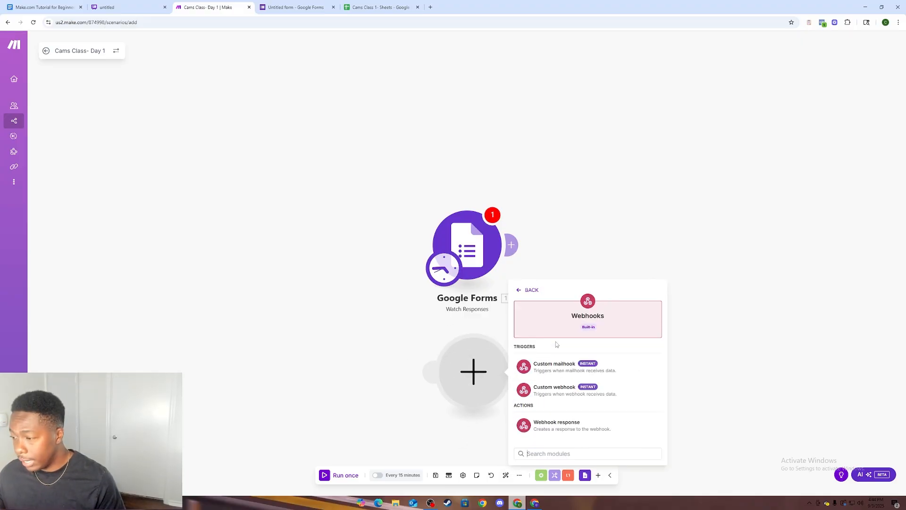
click(579, 396)
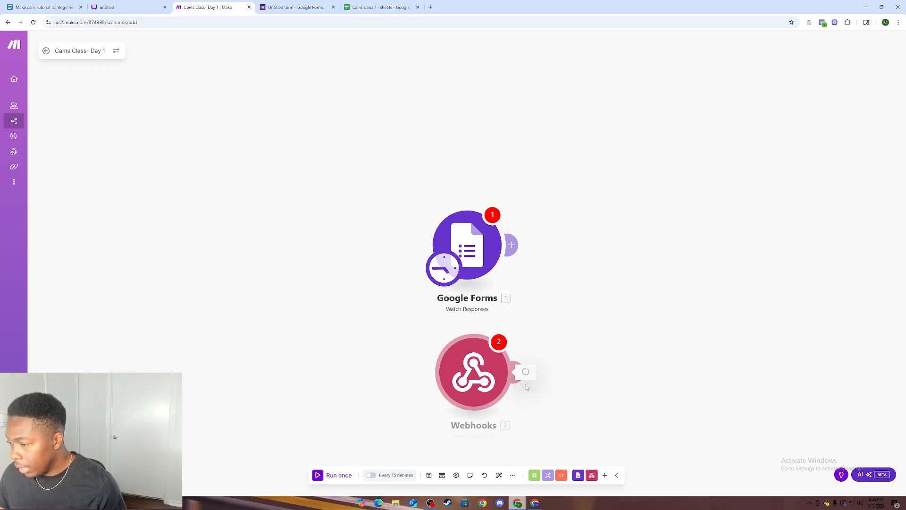
click(661, 407)
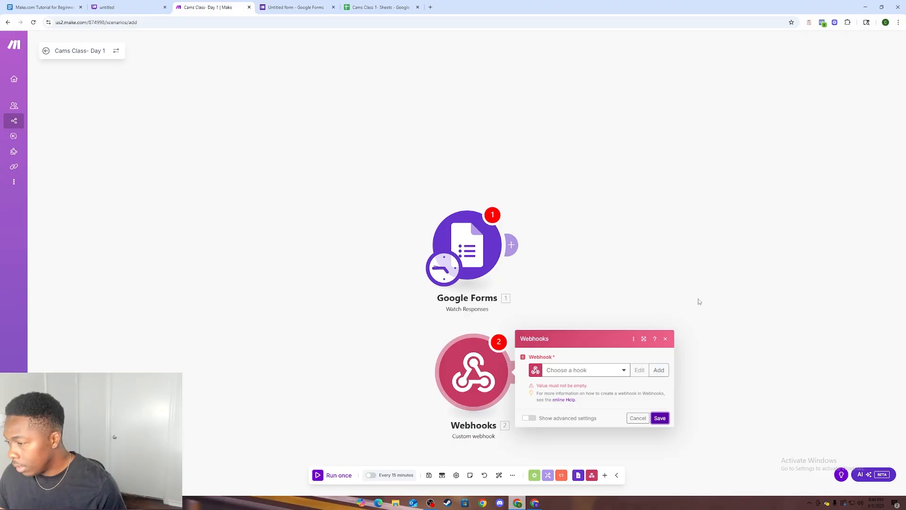
click(700, 302)
- Move the scenario's trigger marker from Google Forms to Webhooks, back to Google Forms, and onto Webhooks again
drag(438, 278, 451, 384)
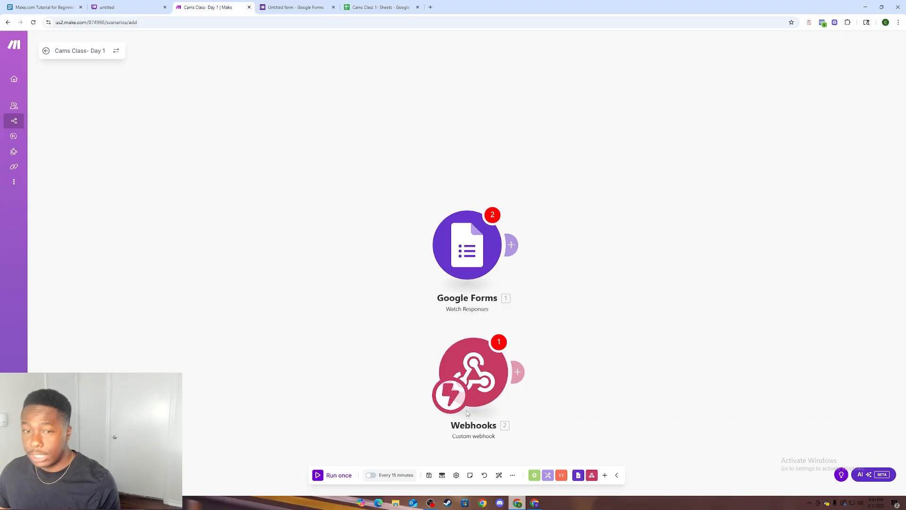
drag(456, 399, 441, 268)
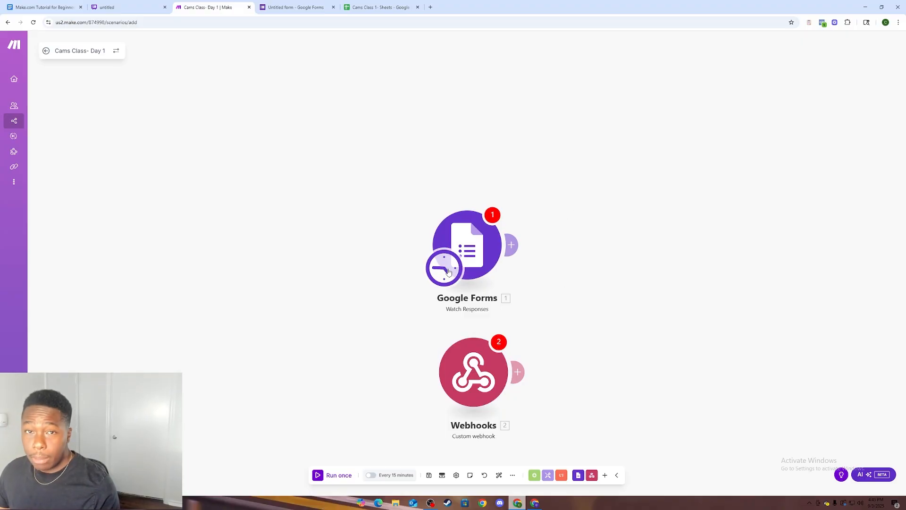
drag(449, 272, 455, 398)
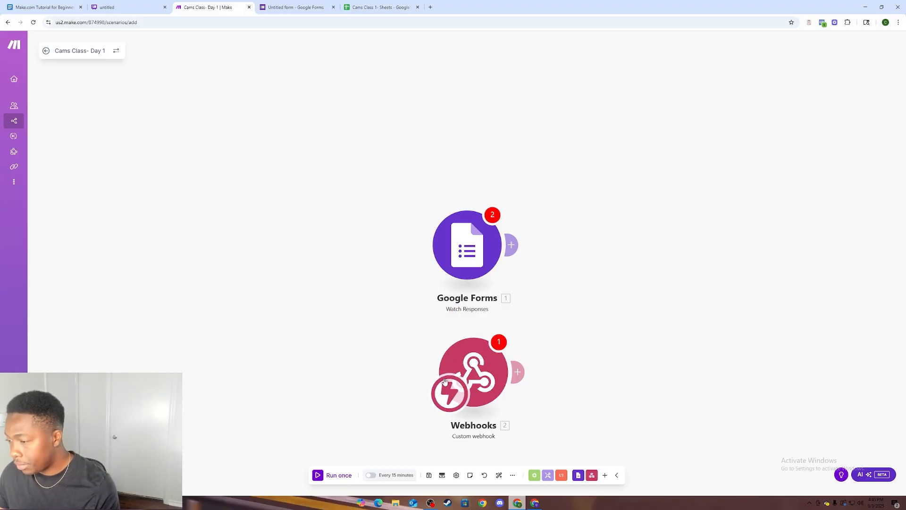
- Undo the last trigger move and delete the Webhooks module from the scenario
key(ctrl+z)
right_click(462, 362)
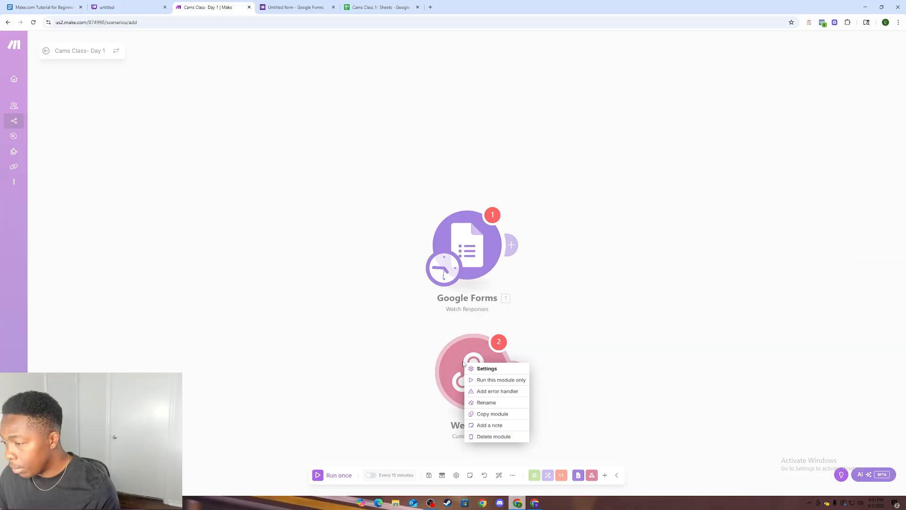
click(480, 437)
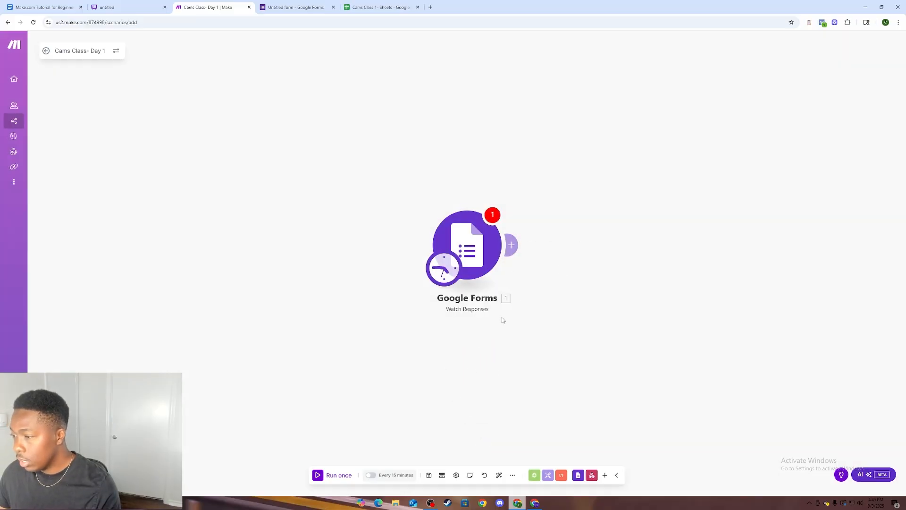
- Open the Google Forms module's settings, switch to the Cams Class 1- Form editor and copy the form ID from its web address
click(481, 265)
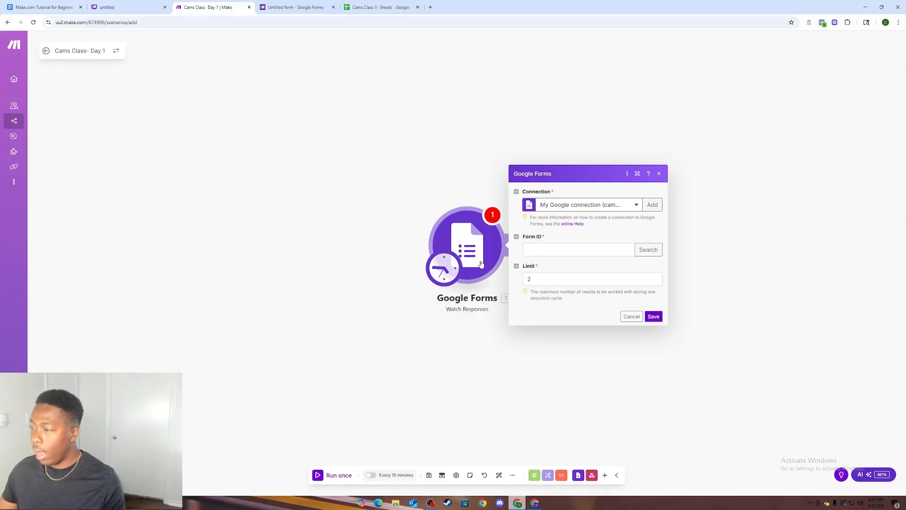
click(558, 246)
click(548, 275)
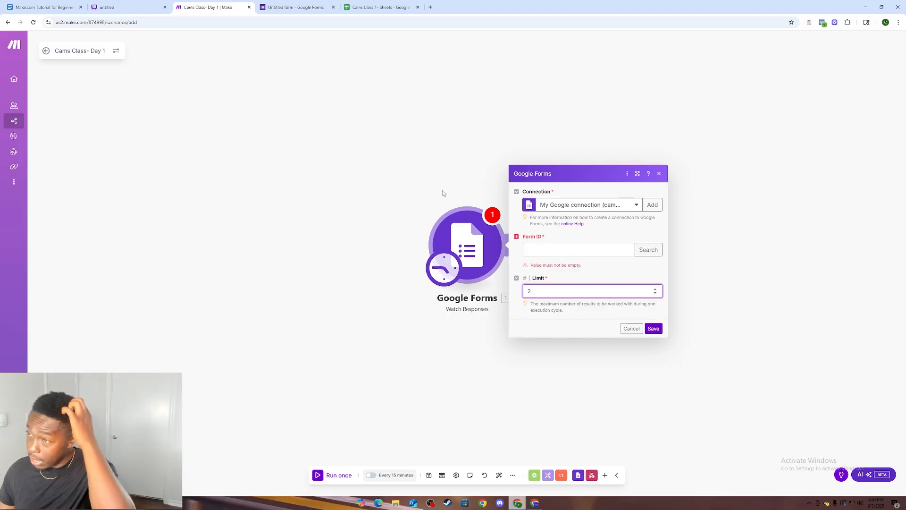
click(313, 3)
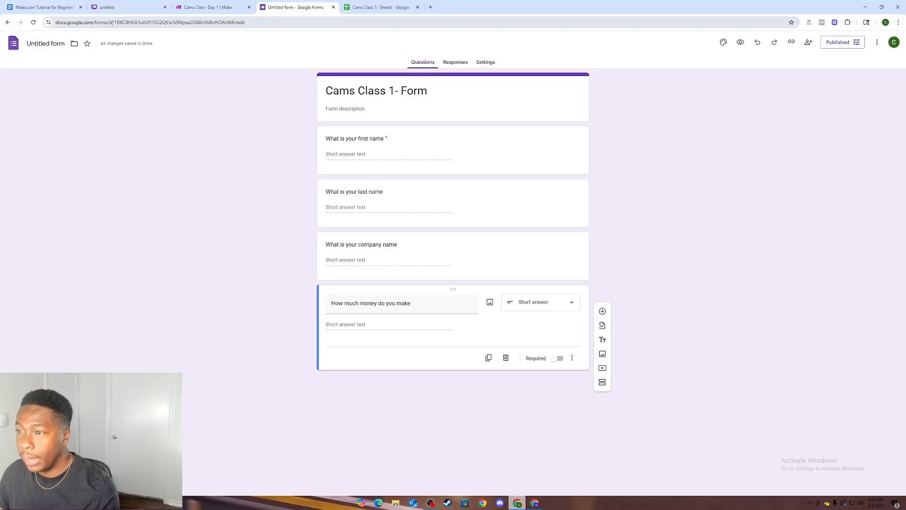
drag(114, 25, 236, 25)
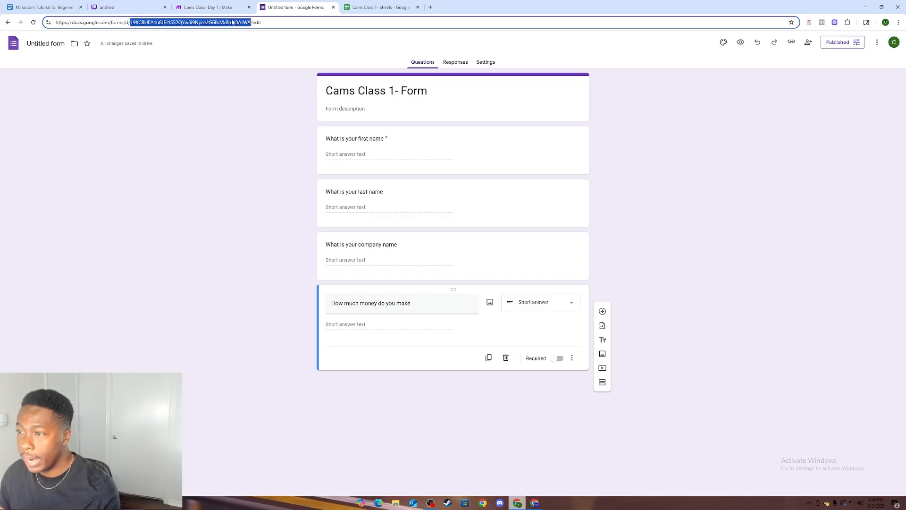
right_click(237, 26)
click(268, 74)
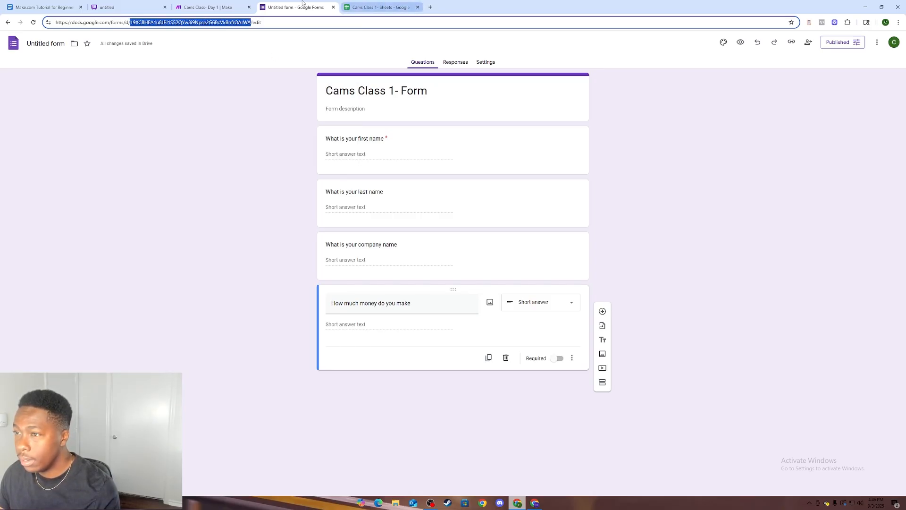
- Return to the Make scenario and paste the copied ID as the Google Forms module's Form ID
click(207, 7)
click(574, 251)
right_click(574, 254)
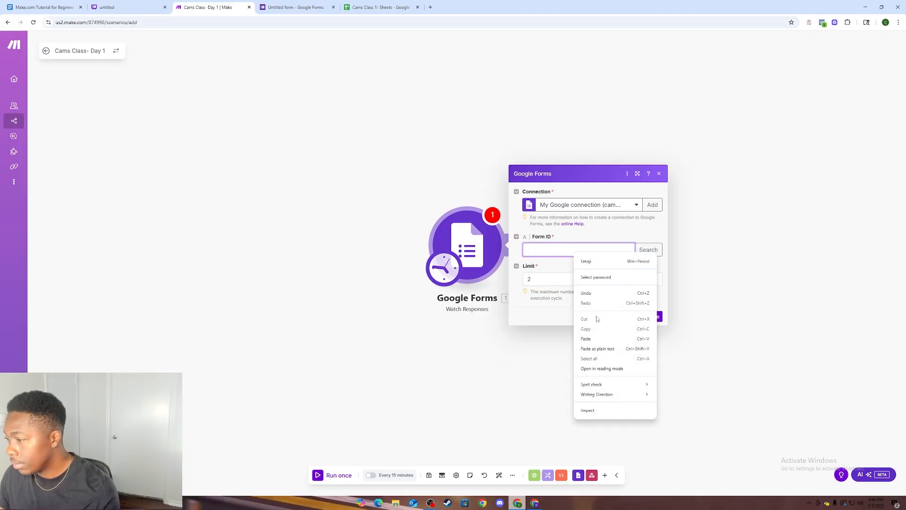
click(598, 335)
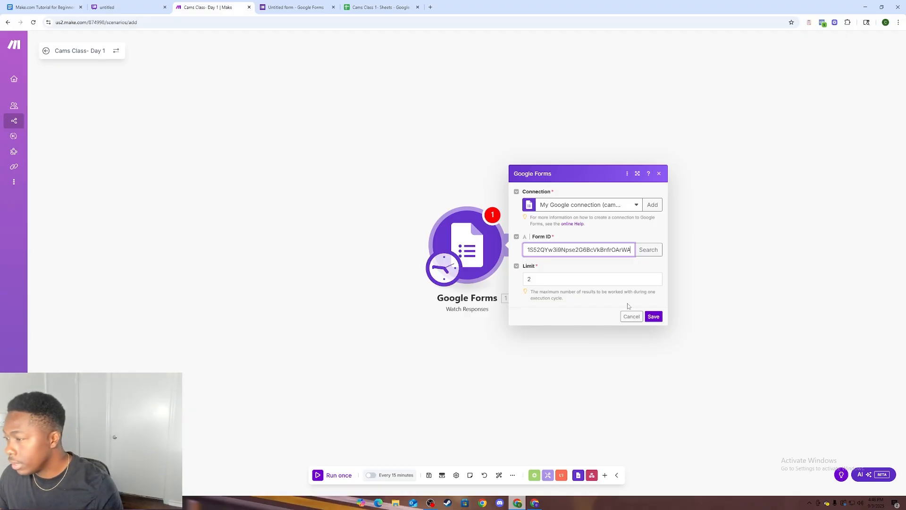
- Set the Google Forms module's Limit to 1, save it and choose From now on as the starting point
click(613, 280)
key(BackSpace)
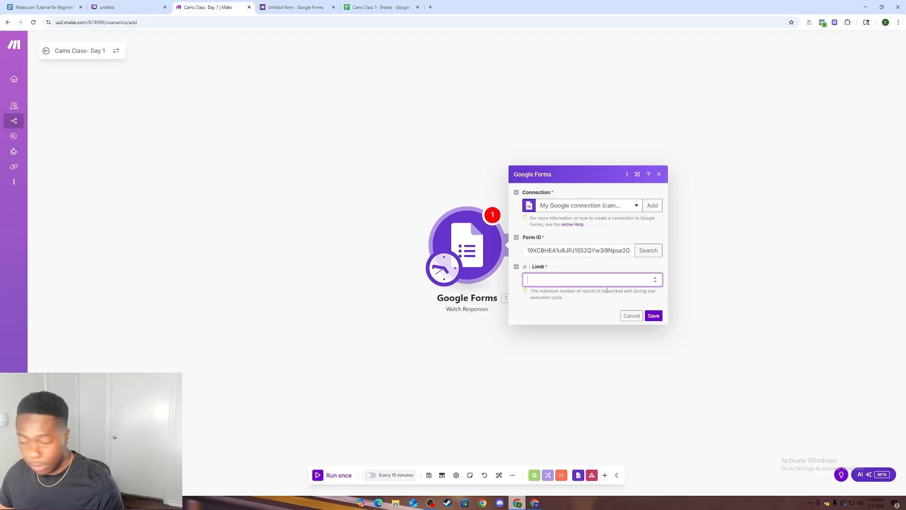
text(2)
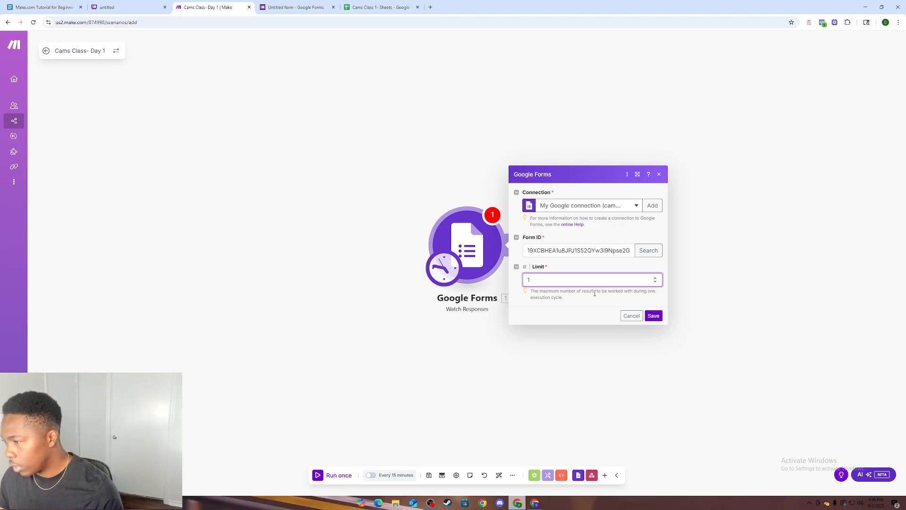
click(653, 316)
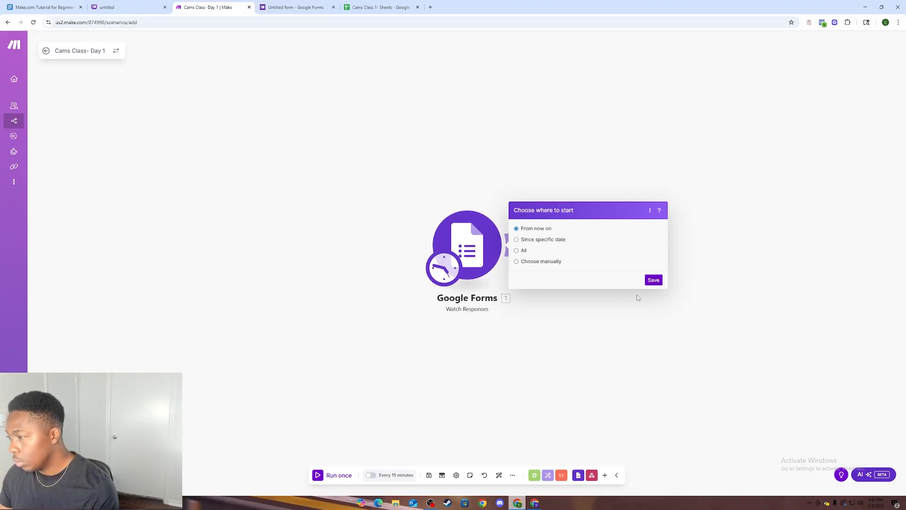
click(652, 279)
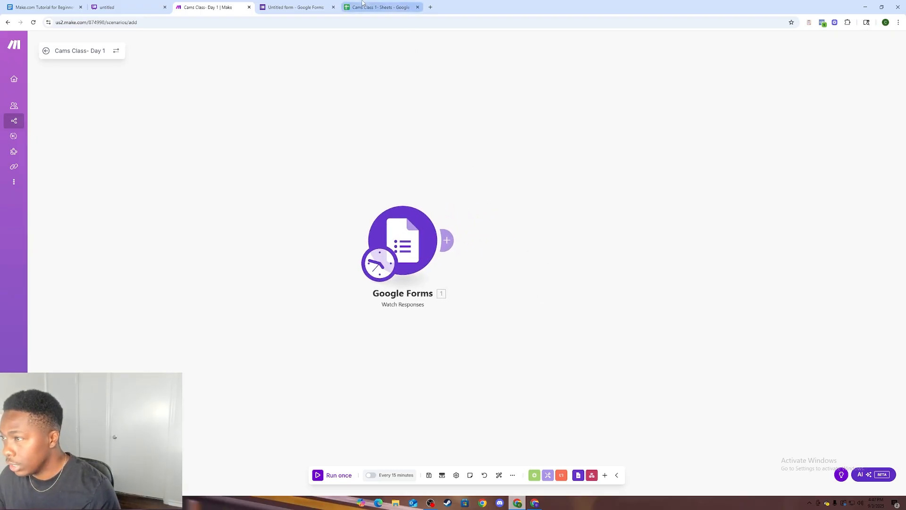
- Review the planned flow on the Whimsical board and the column headers in Cams Class 1- Sheets, ending back at the Make scenario
click(327, 7)
click(230, 3)
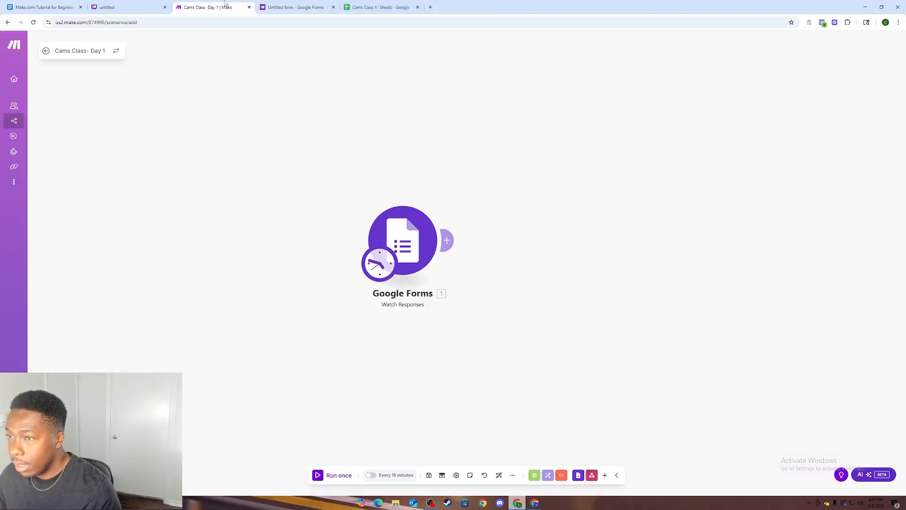
click(146, 5)
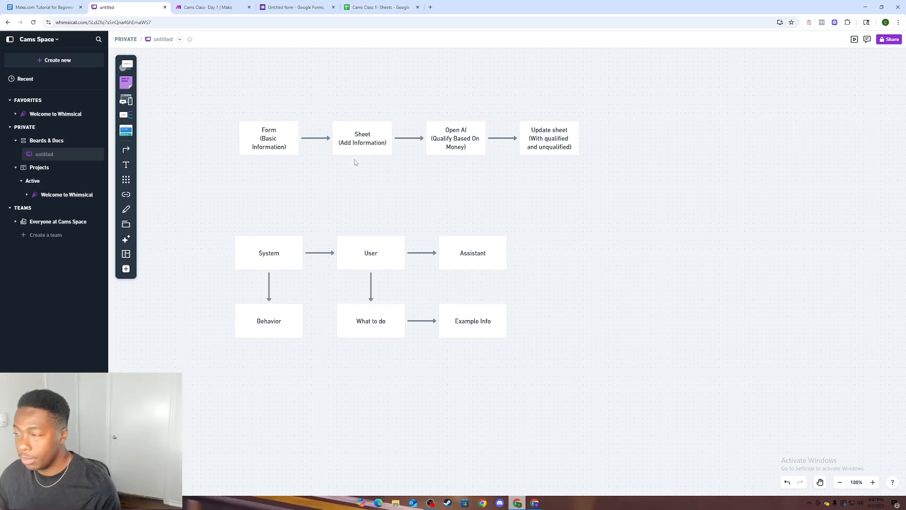
click(351, 3)
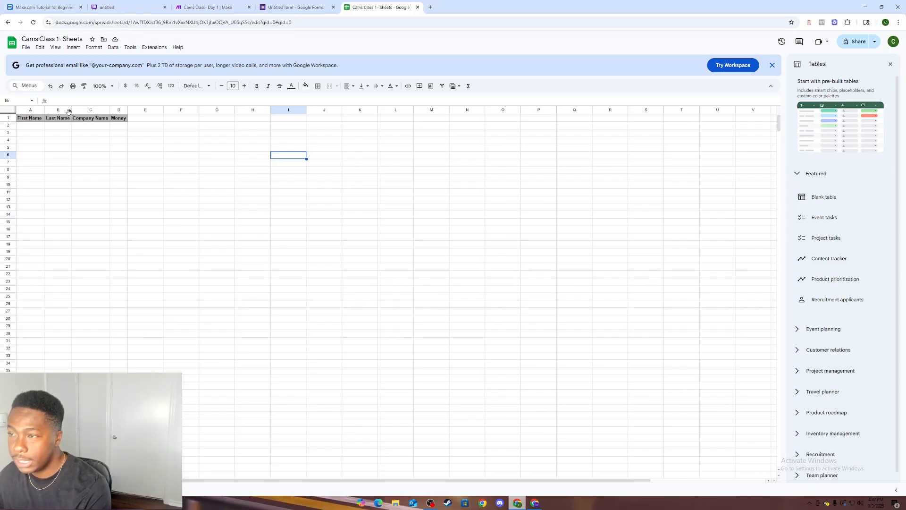
click(188, 4)
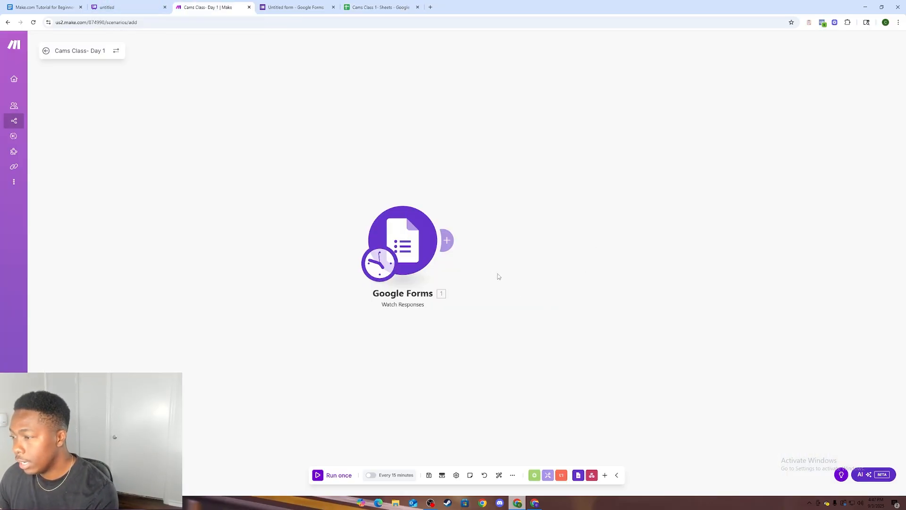
- Add a Google Sheets module of type Add a Row after the Google Forms module
click(447, 240)
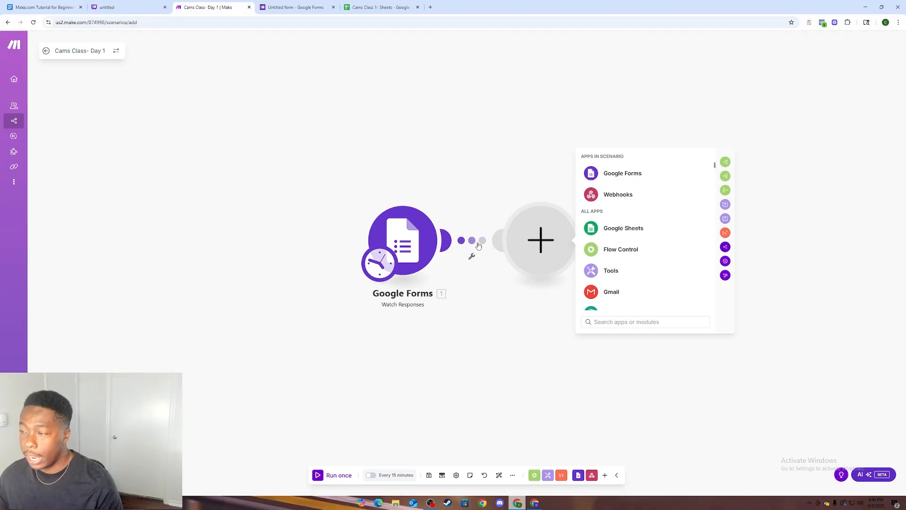
click(614, 228)
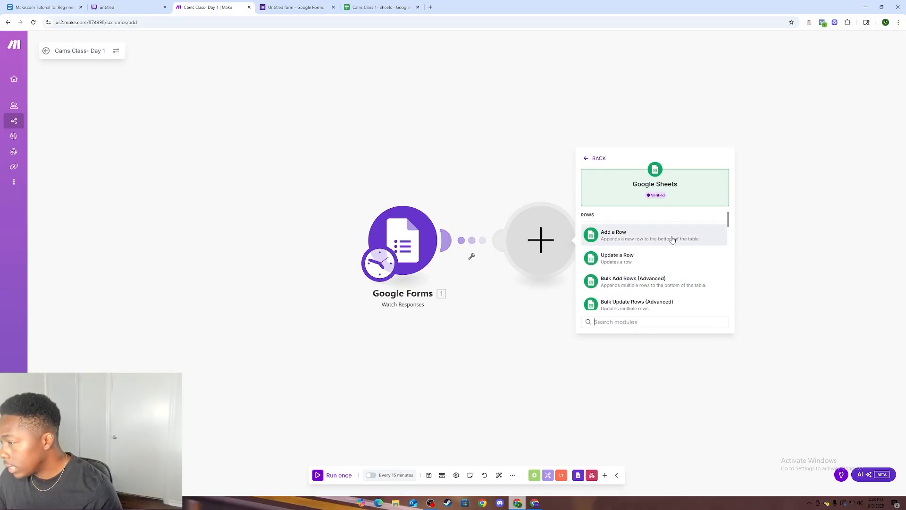
scroll(632, 244, down, 5)
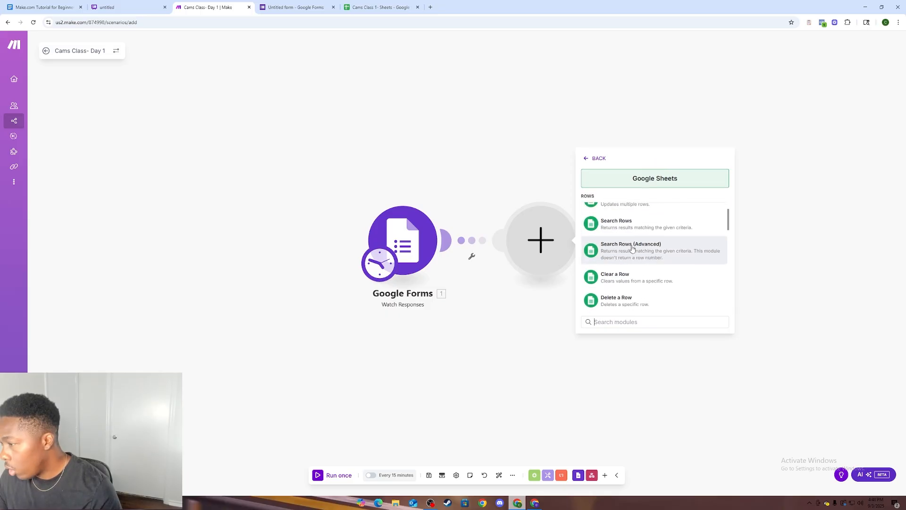
scroll(626, 262, up, 5)
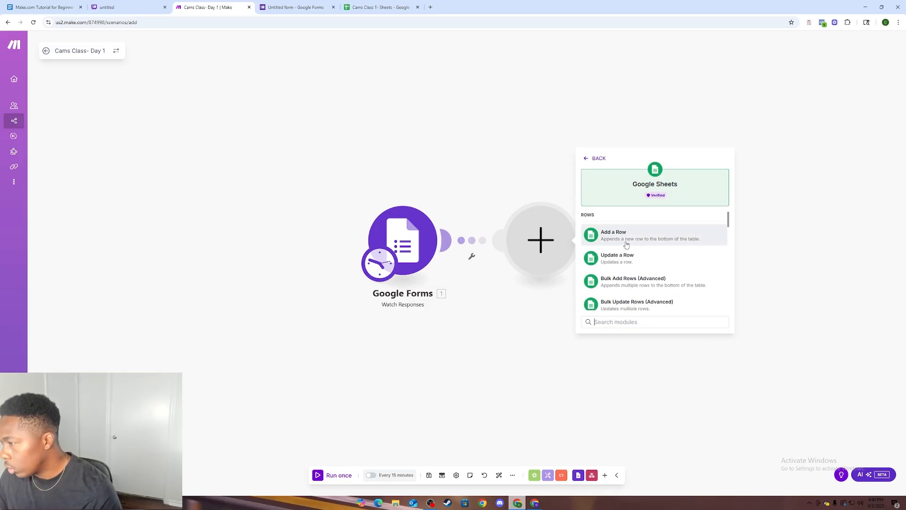
click(628, 239)
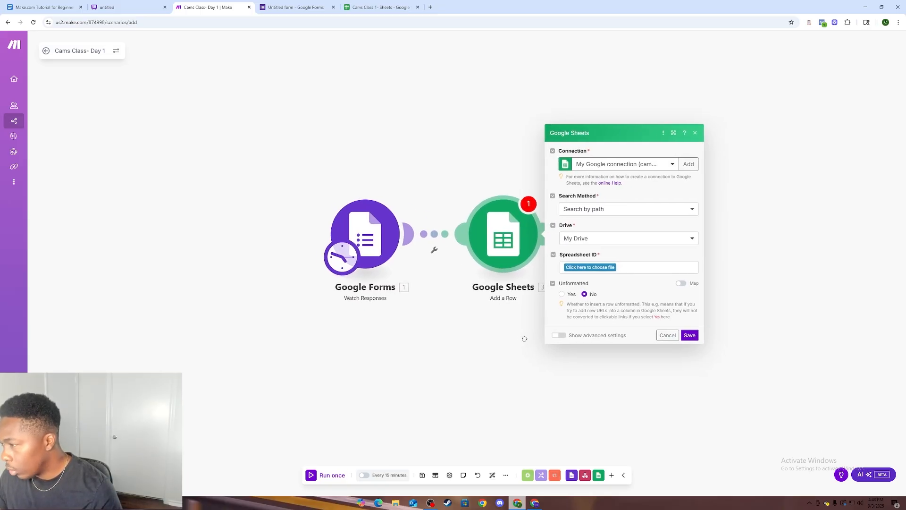
- Try to locate the spreadsheet for the Google Sheets module using Search by path in My Drive
click(629, 168)
click(634, 197)
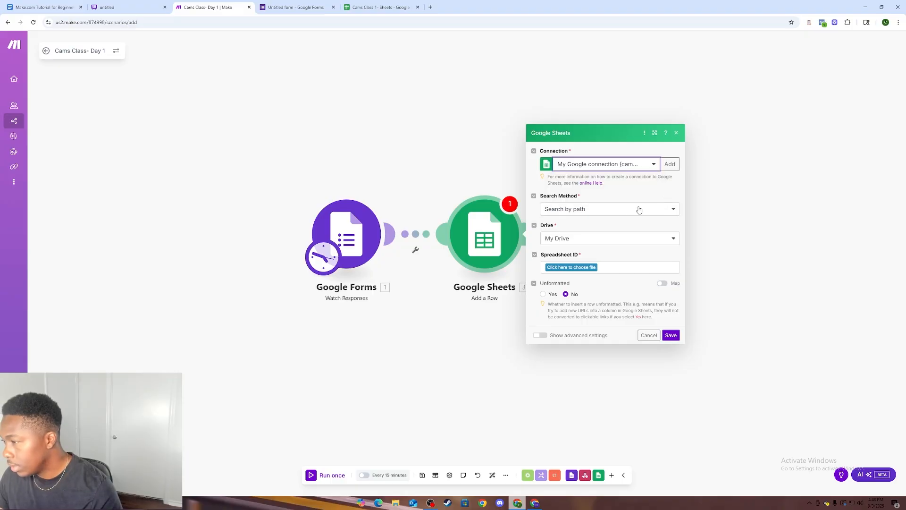
click(558, 212)
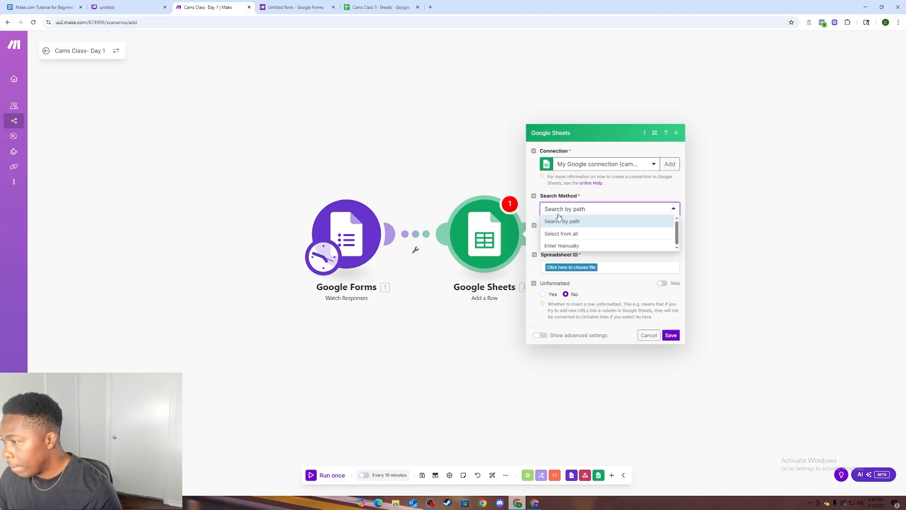
click(564, 222)
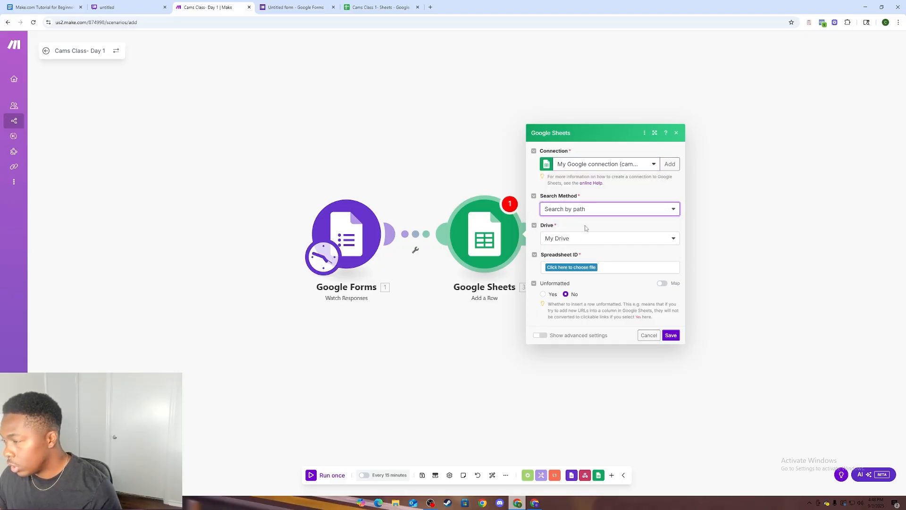
click(592, 237)
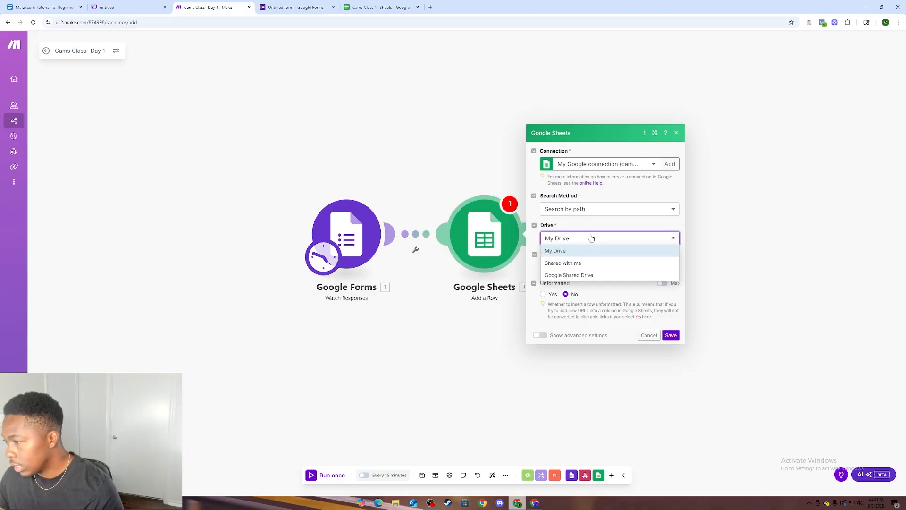
click(592, 238)
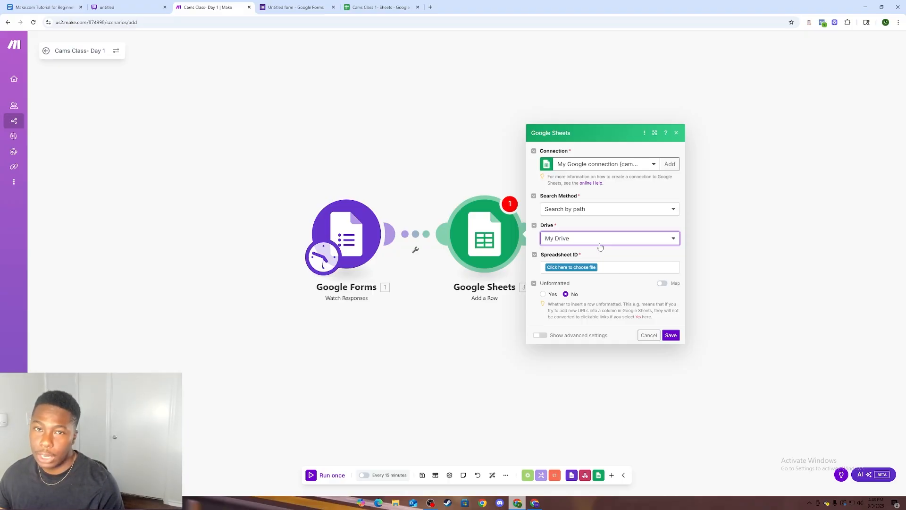
click(576, 271)
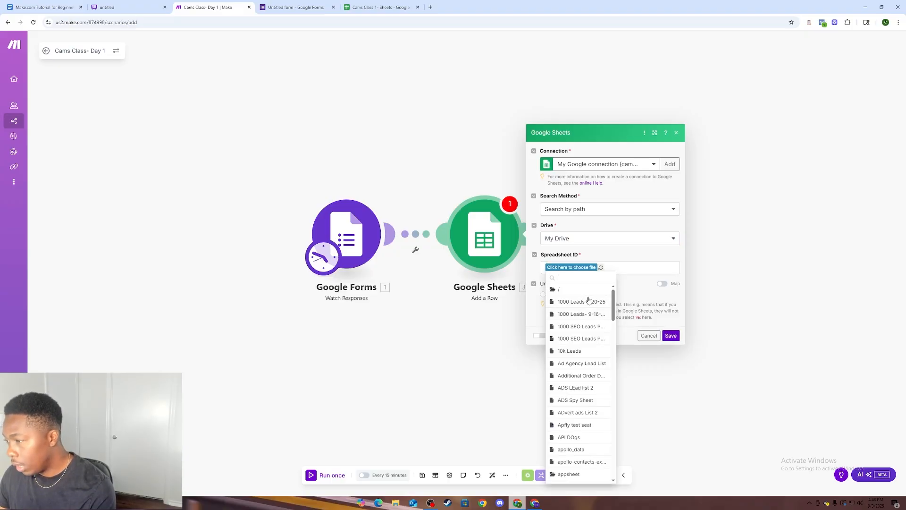
scroll(568, 420, down, 1)
scroll(569, 421, up, 1)
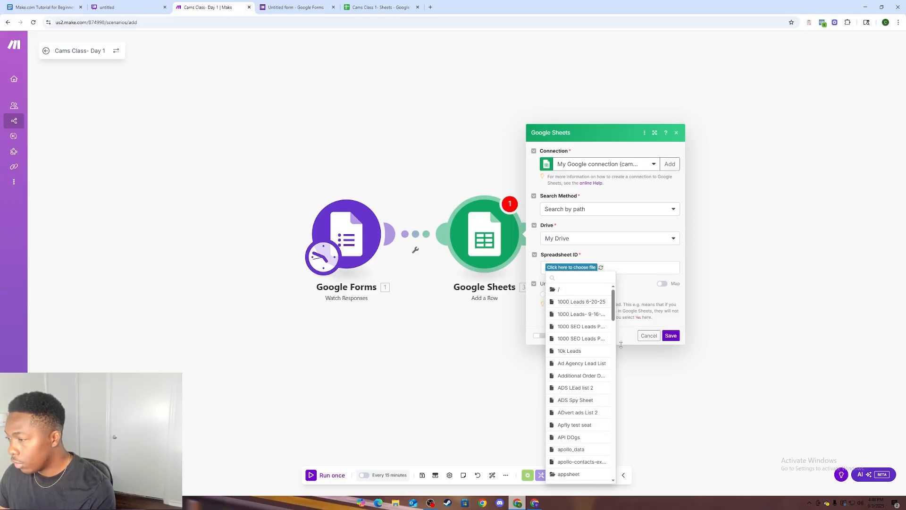
click(635, 255)
click(615, 243)
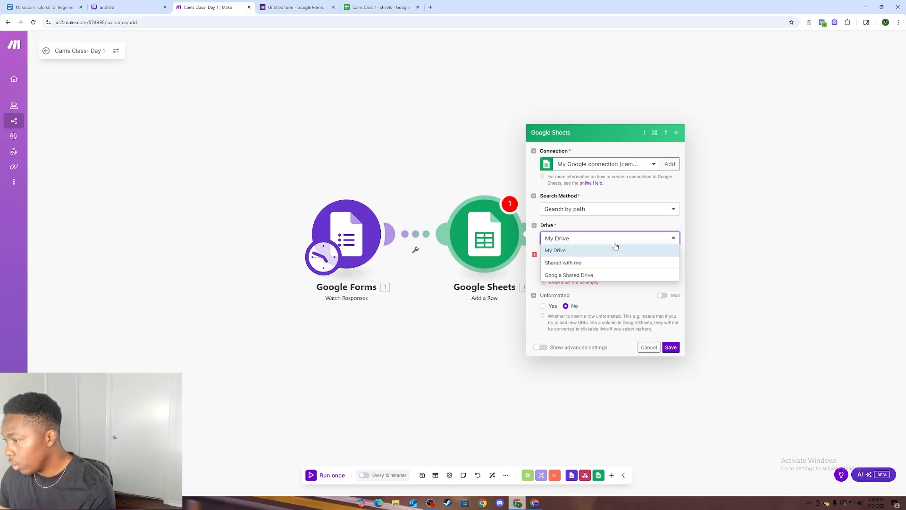
click(615, 247)
- Set the Google Sheets module's Search Method to Enter manually and copy the spreadsheet ID from the Cams Class 1- Sheets web address
click(614, 211)
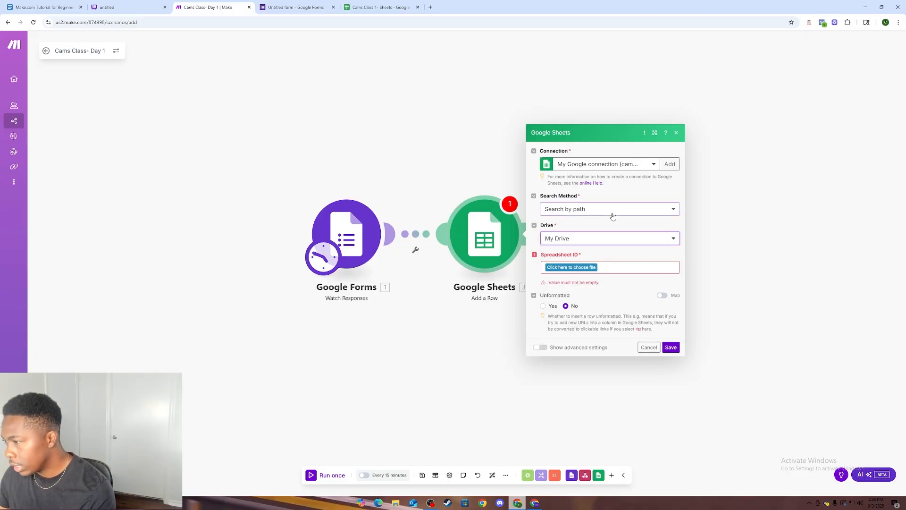
click(584, 246)
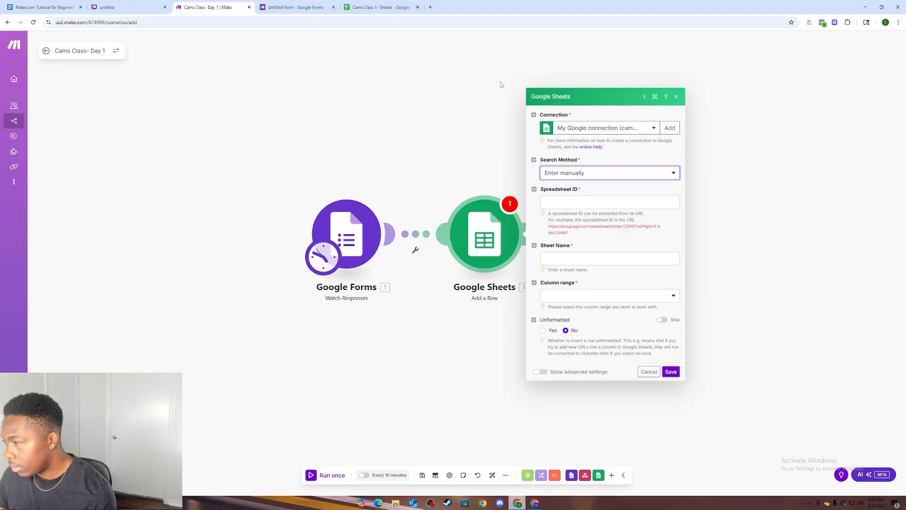
click(366, 7)
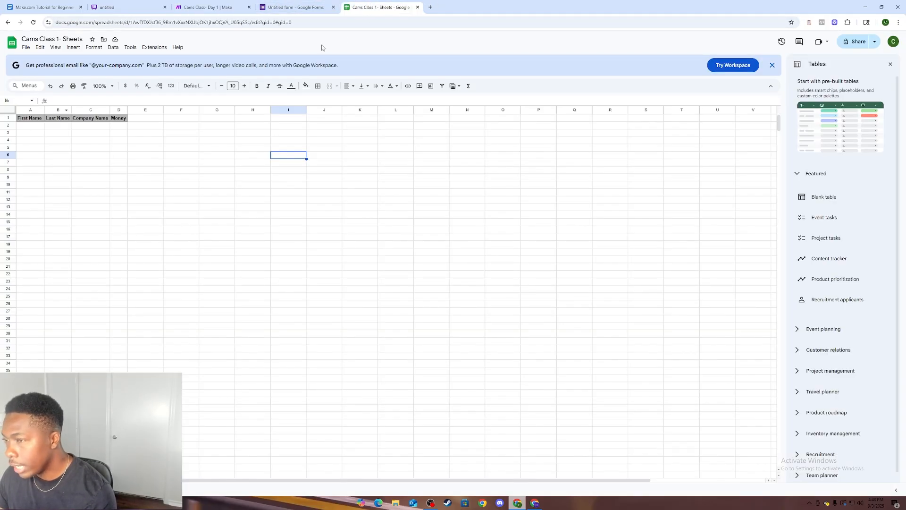
click(134, 22)
click(143, 22)
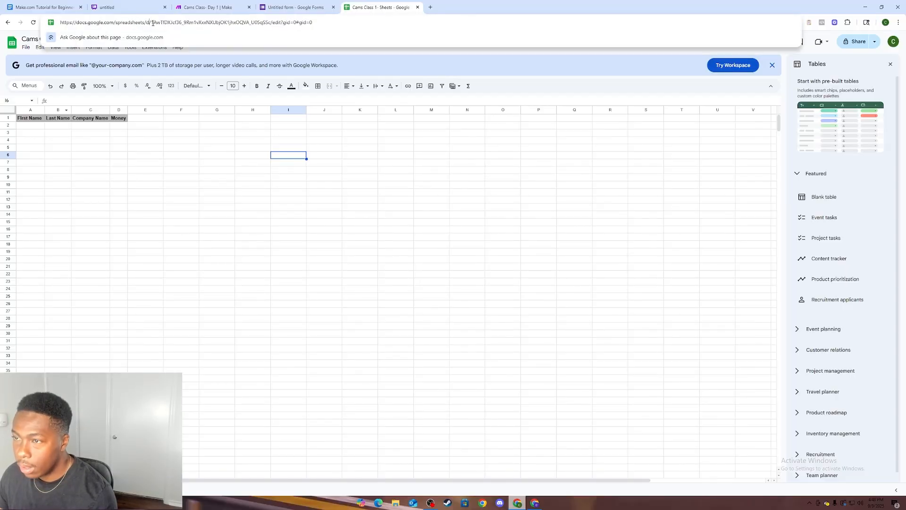
drag(150, 22, 271, 25)
right_click(262, 23)
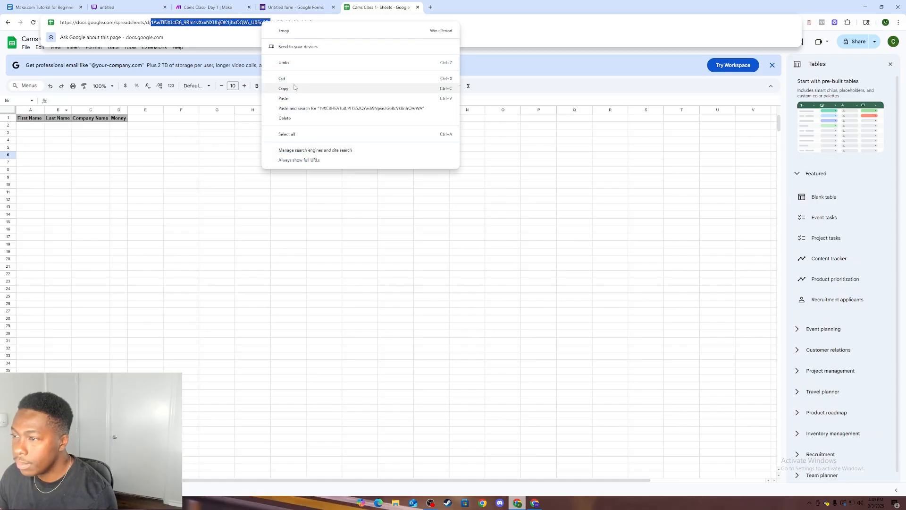
click(295, 88)
- Return to the Make scenario and paste the copied ID as the Google Sheets module's Spreadsheet ID
click(208, 7)
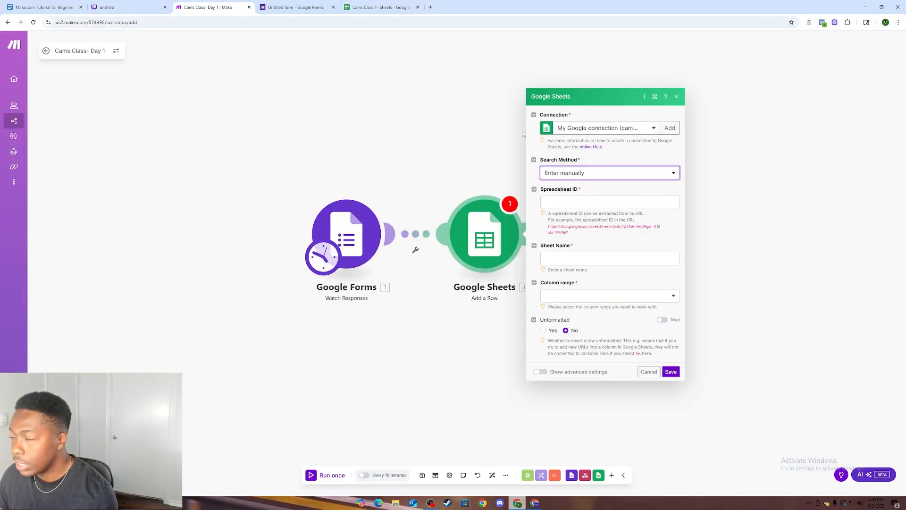
click(593, 197)
right_click(590, 197)
click(609, 279)
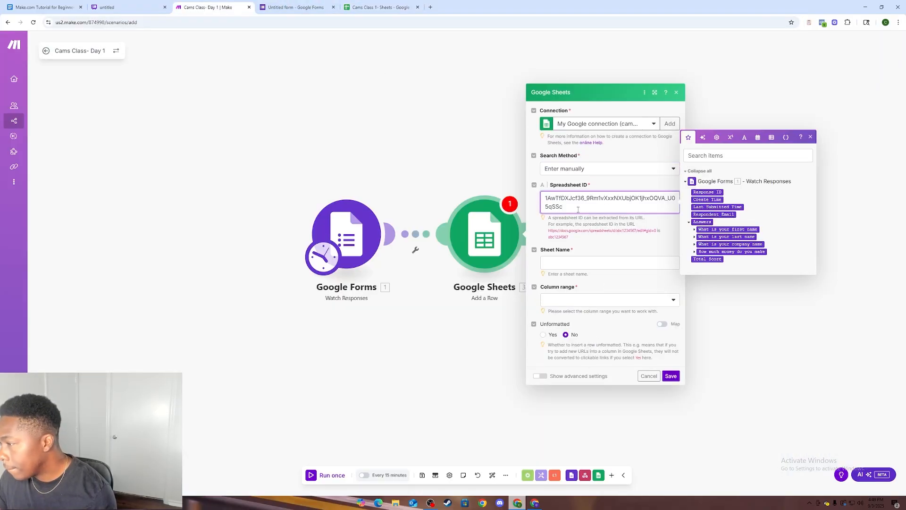
click(660, 225)
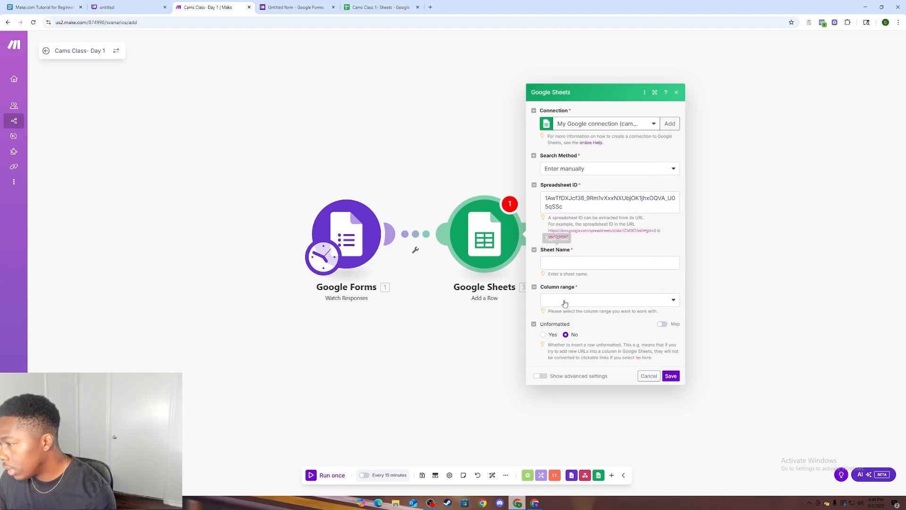
click(579, 258)
click(594, 245)
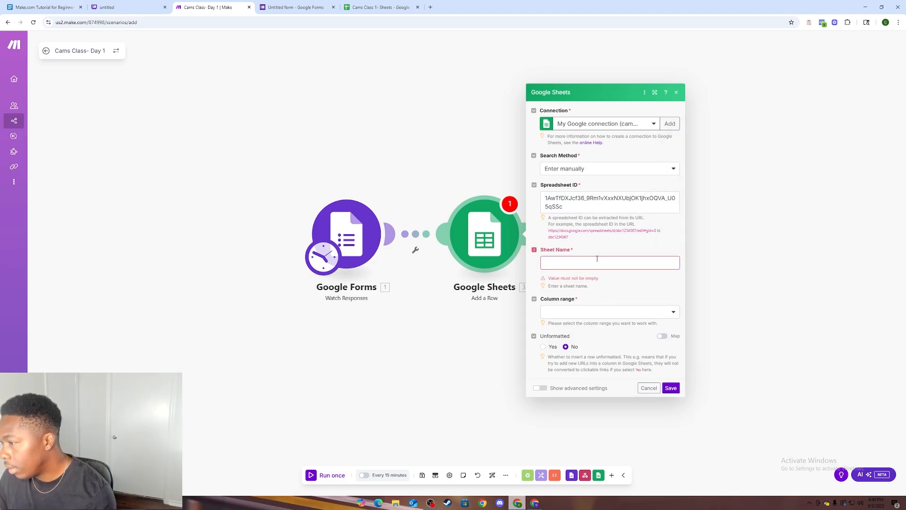
click(597, 259)
click(599, 250)
click(593, 263)
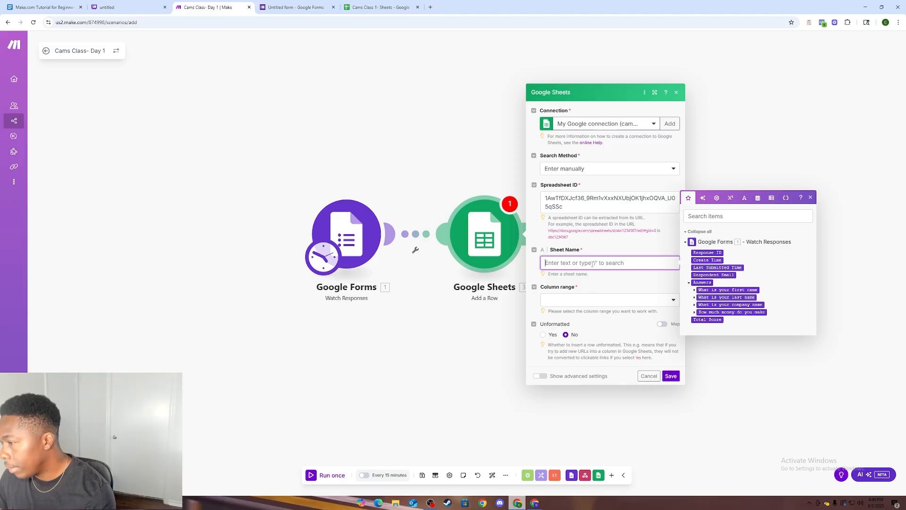
drag(588, 210, 569, 209)
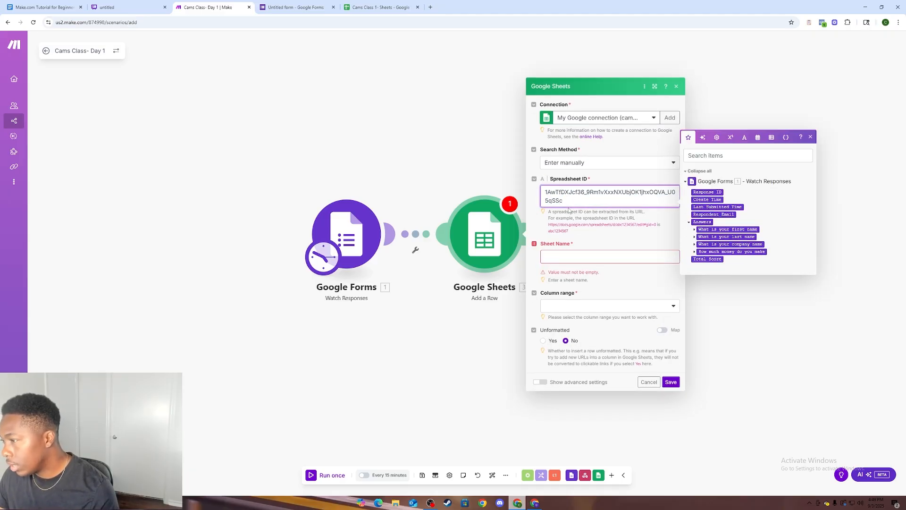
click(576, 258)
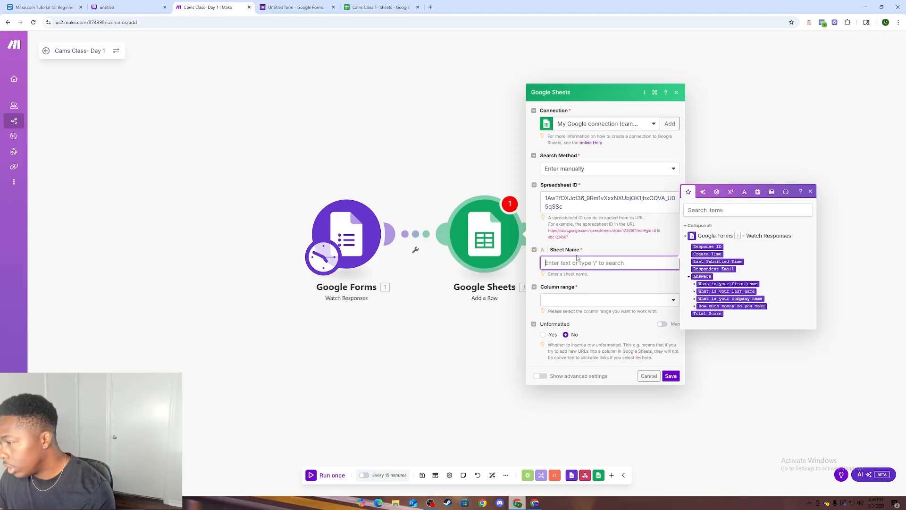
- Set the Google Sheets module's Search Method to Search by path and its Drive to My Drive
click(613, 172)
click(609, 180)
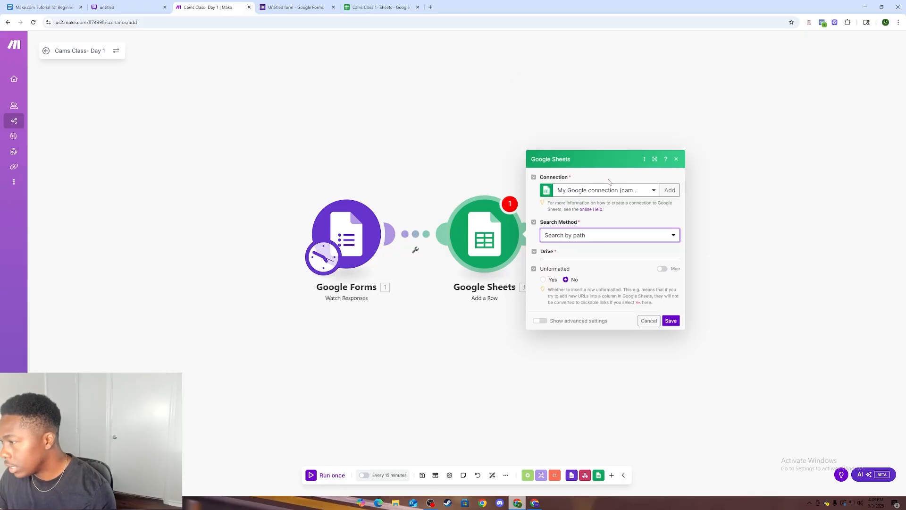
click(600, 273)
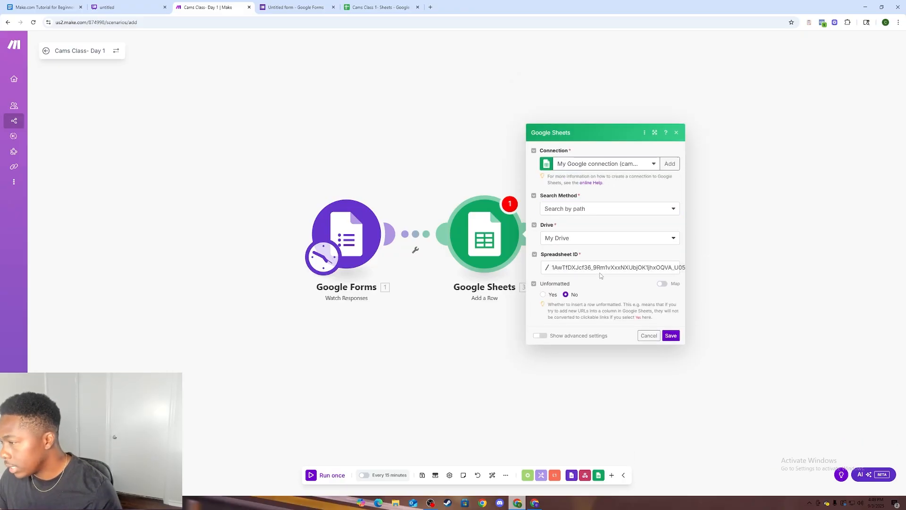
click(594, 217)
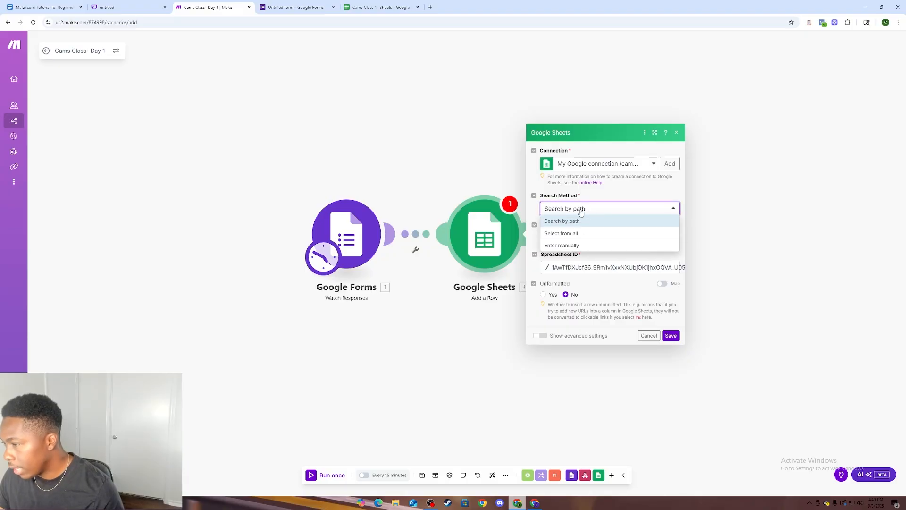
click(582, 221)
click(590, 237)
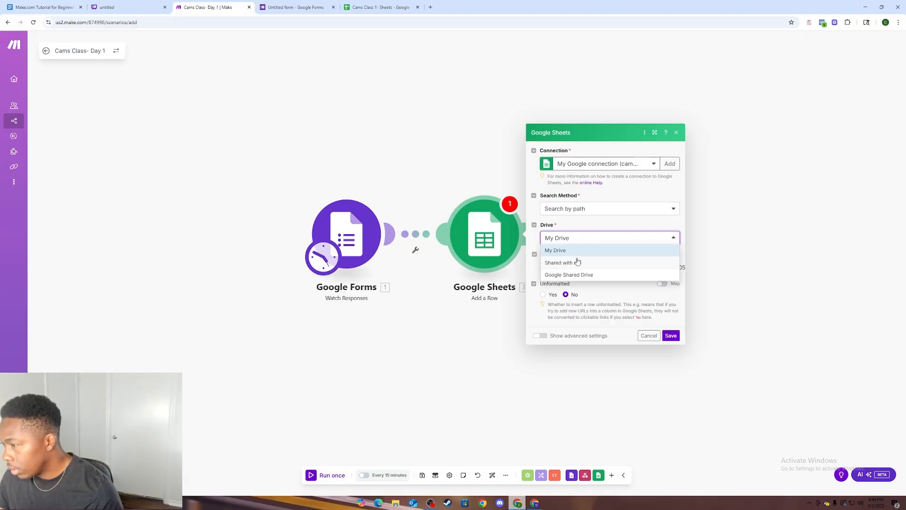
click(577, 250)
- Browse the spreadsheets in My Drive, reselect the Google connection and choose Cams Class 1- Sheets as the Spreadsheet ID
click(588, 267)
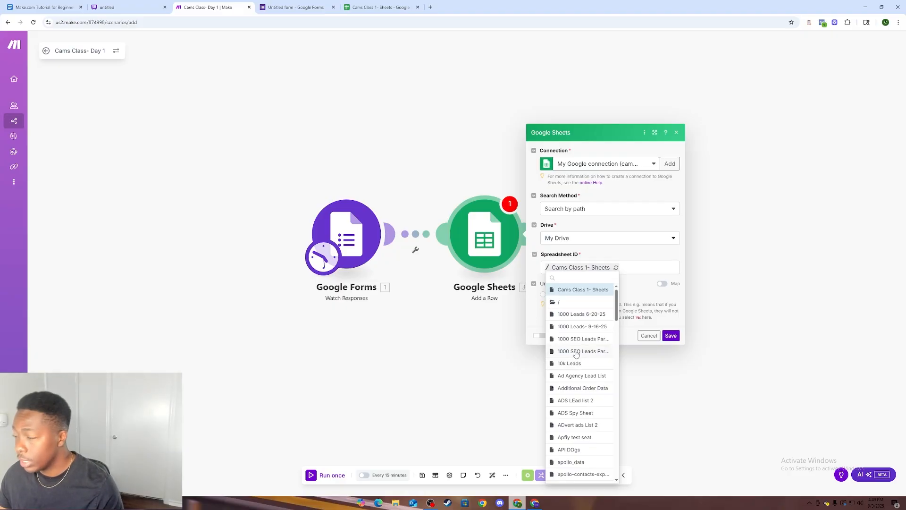
scroll(576, 358, down, 6)
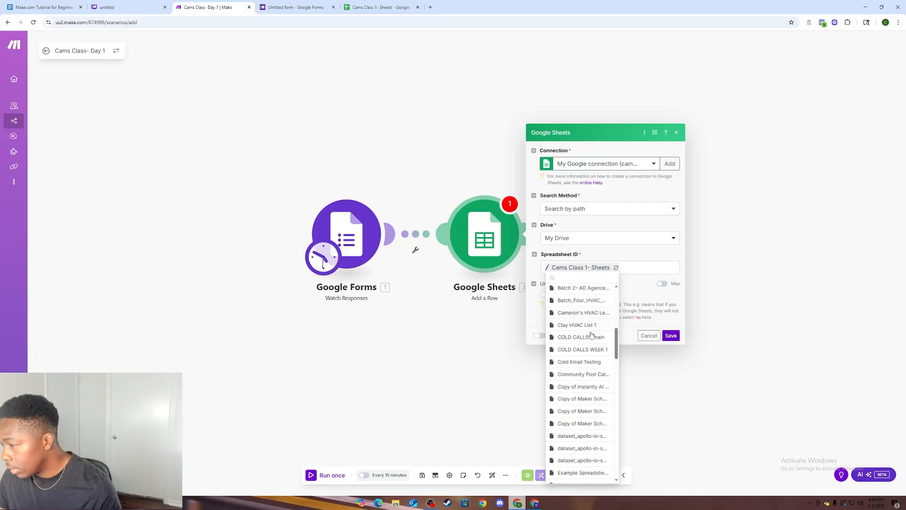
scroll(576, 364, up, 2)
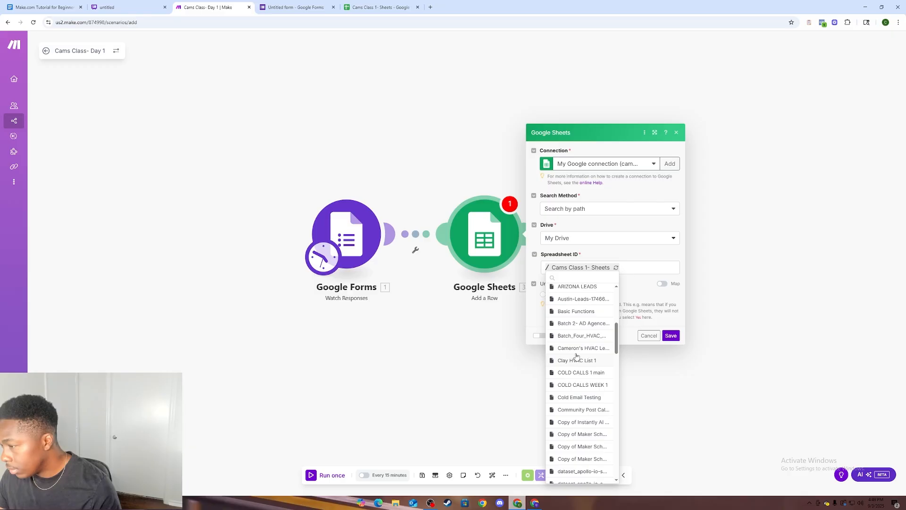
scroll(579, 348, down, 3)
scroll(579, 348, down, 2)
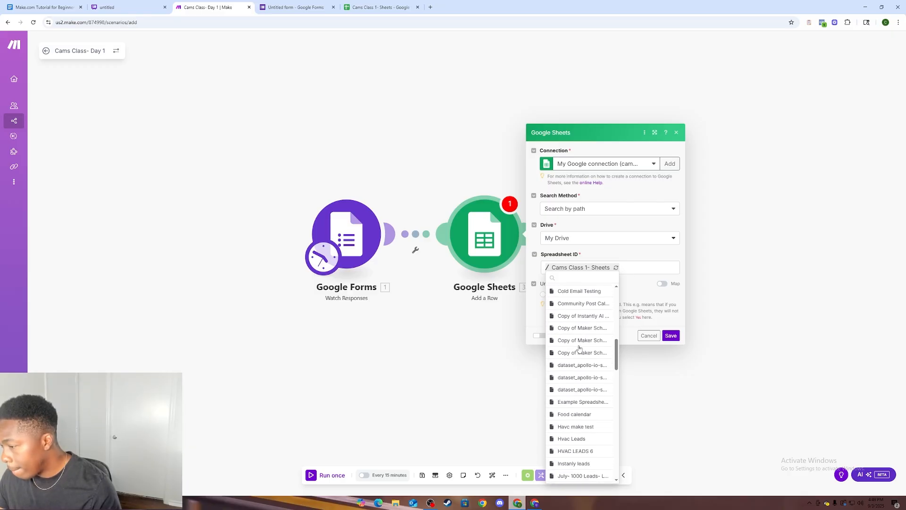
scroll(579, 349, up, 3)
click(638, 164)
click(633, 188)
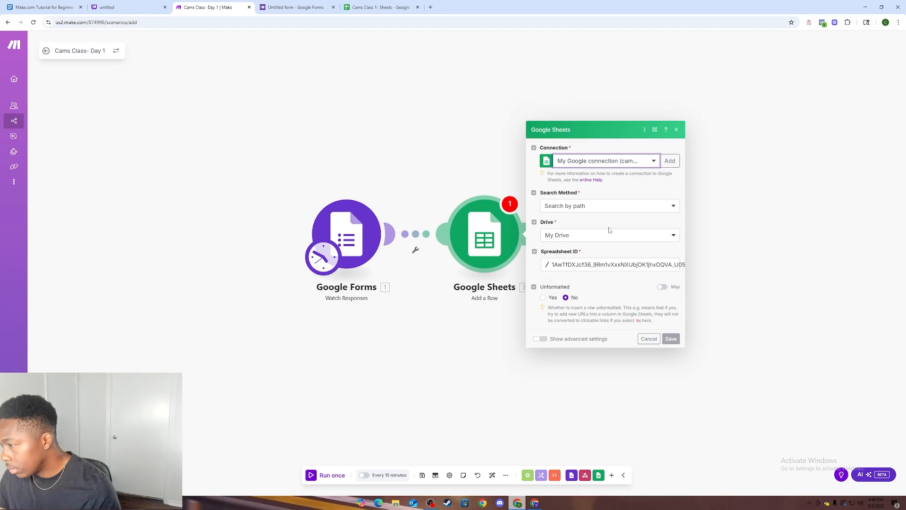
click(588, 255)
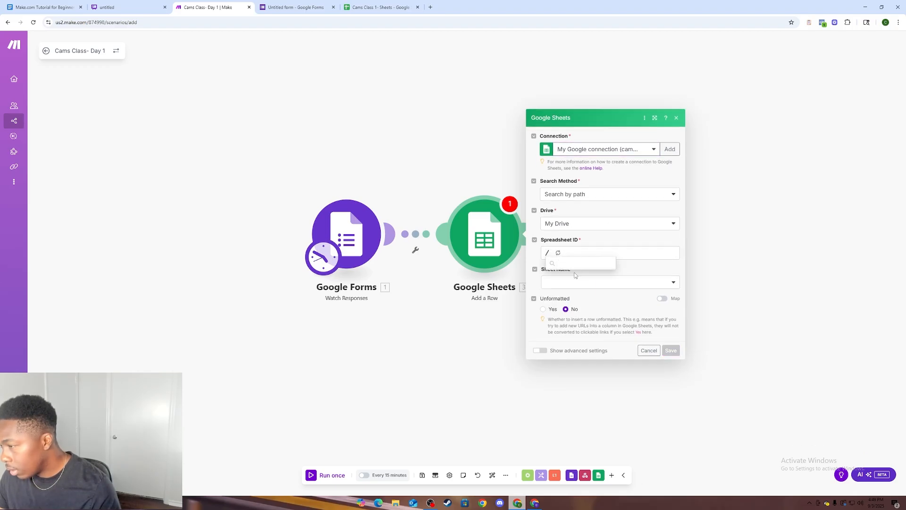
click(577, 273)
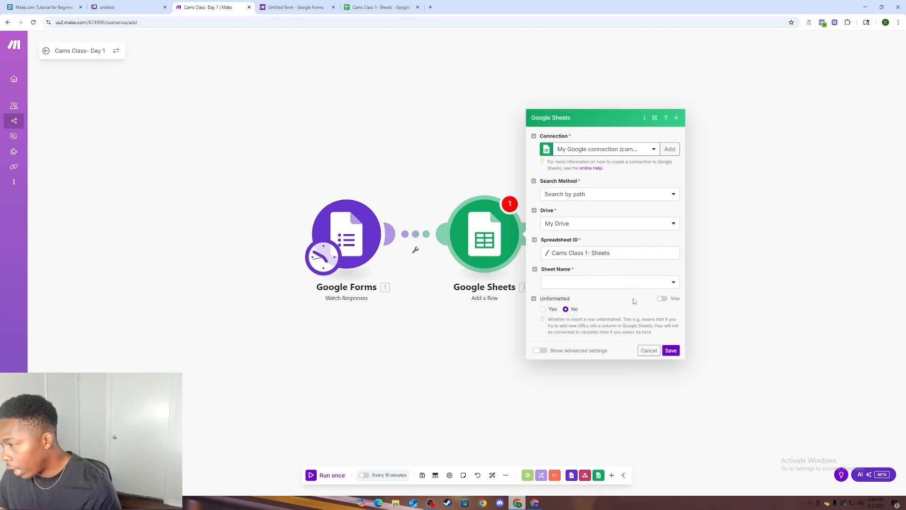
- Set the Sheet Name to Sheet1 and compare the module's value fields with the header row in the Cams Class 1- Sheets spreadsheet
click(613, 286)
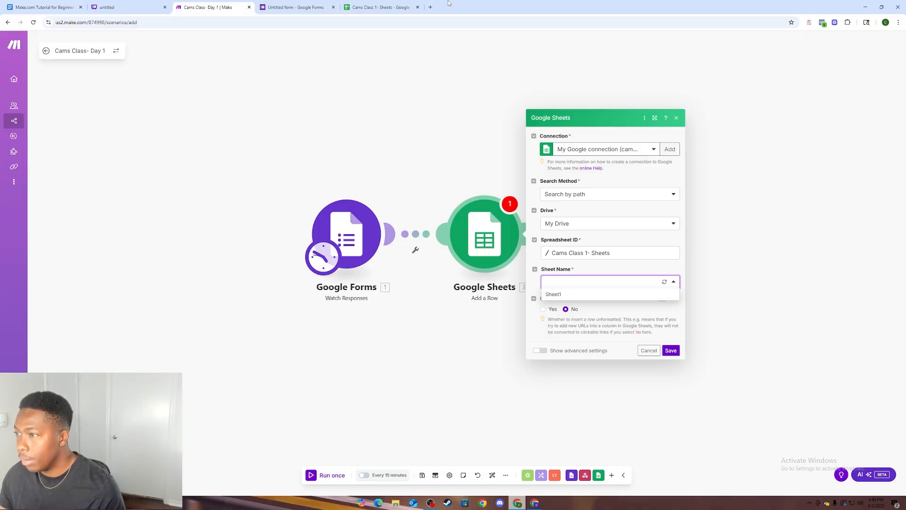
click(378, 7)
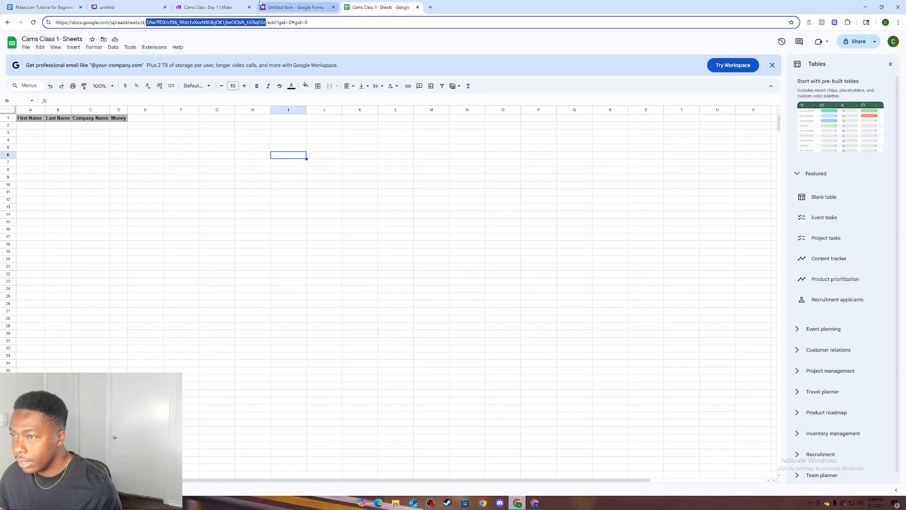
click(207, 7)
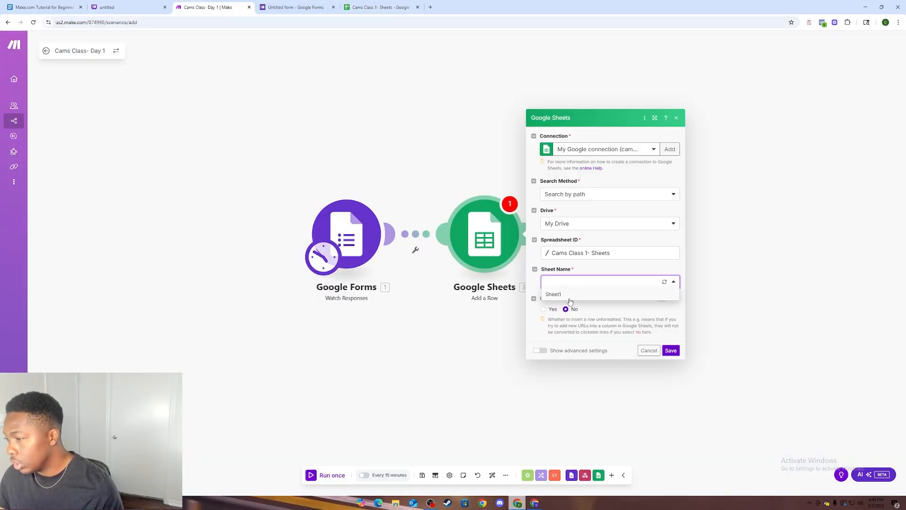
click(569, 295)
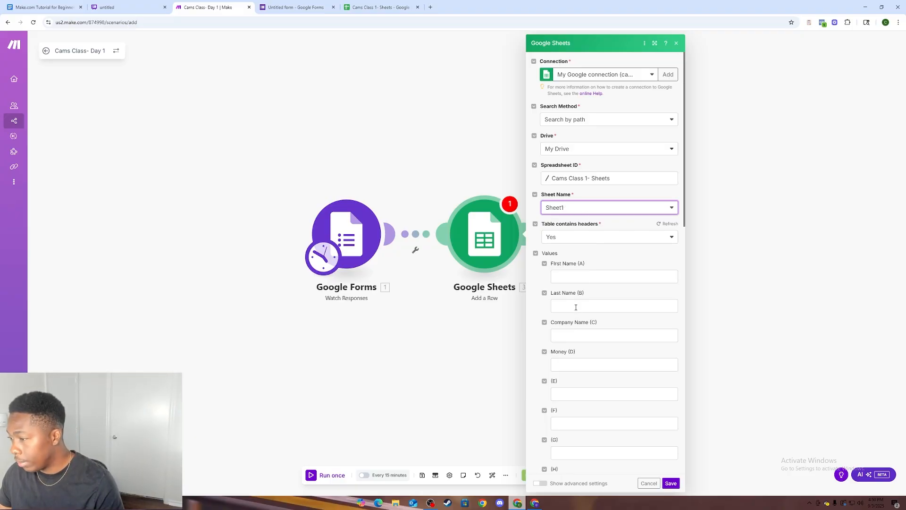
click(378, 8)
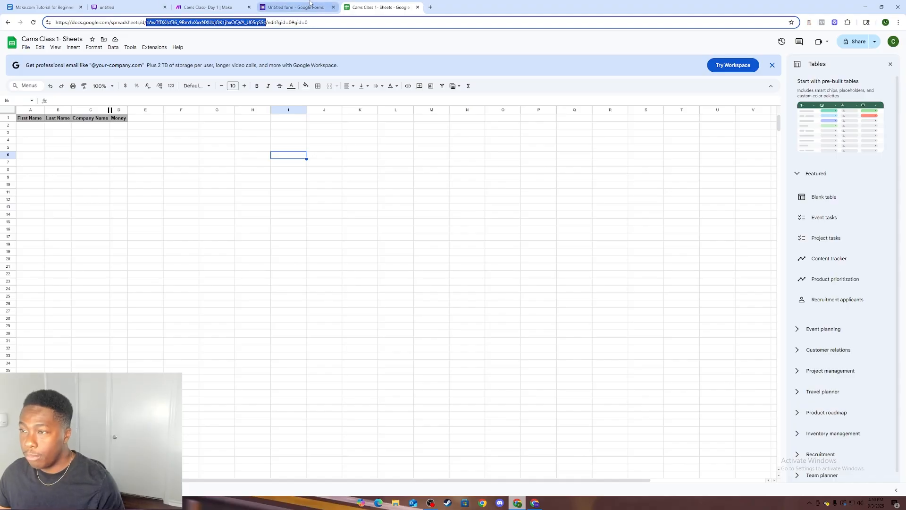
click(207, 7)
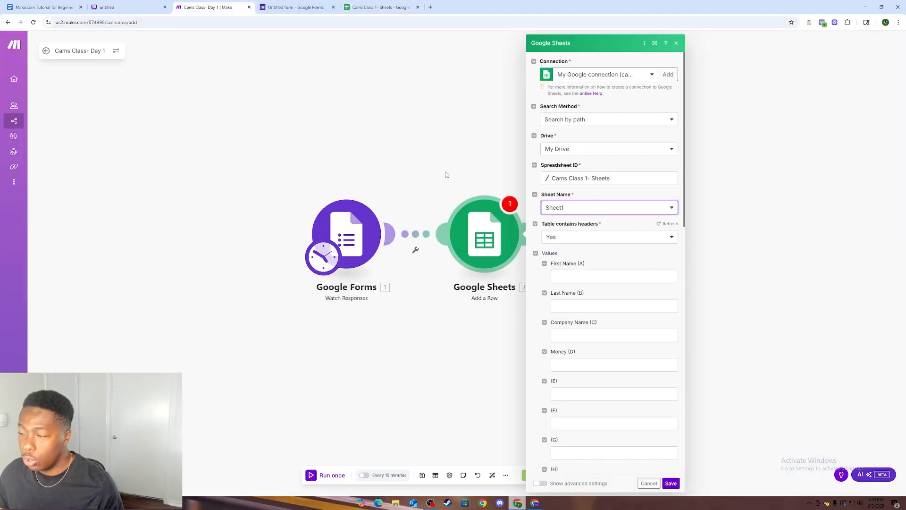
- Examine the nested answer fields of "What is your first name" for a value to map to First Name (A)
click(573, 277)
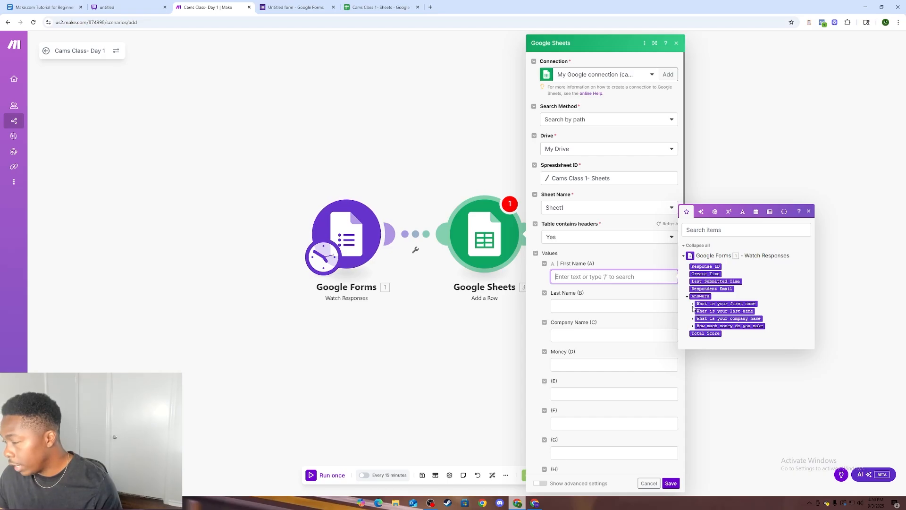
click(693, 305)
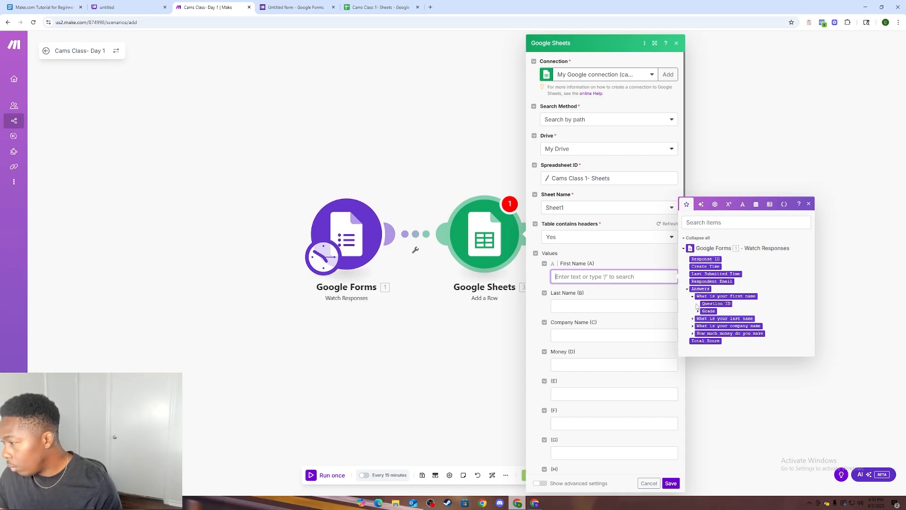
click(698, 311)
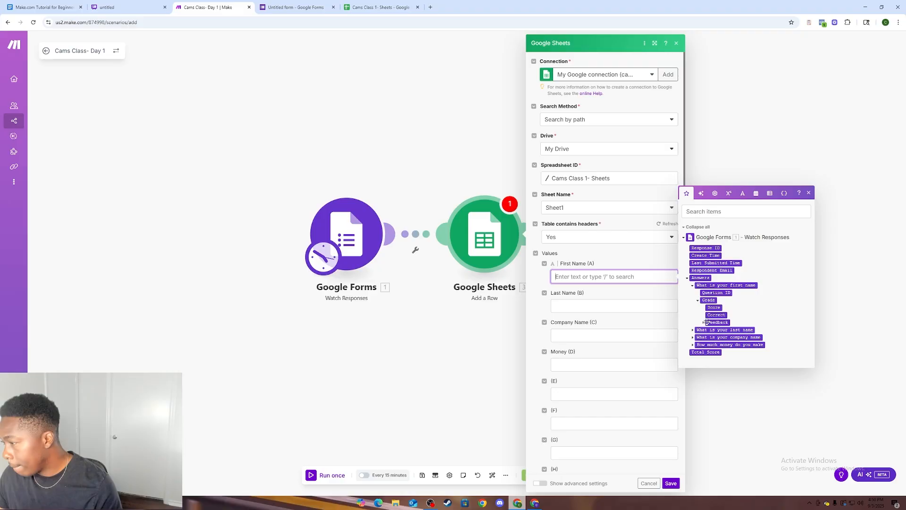
click(704, 321)
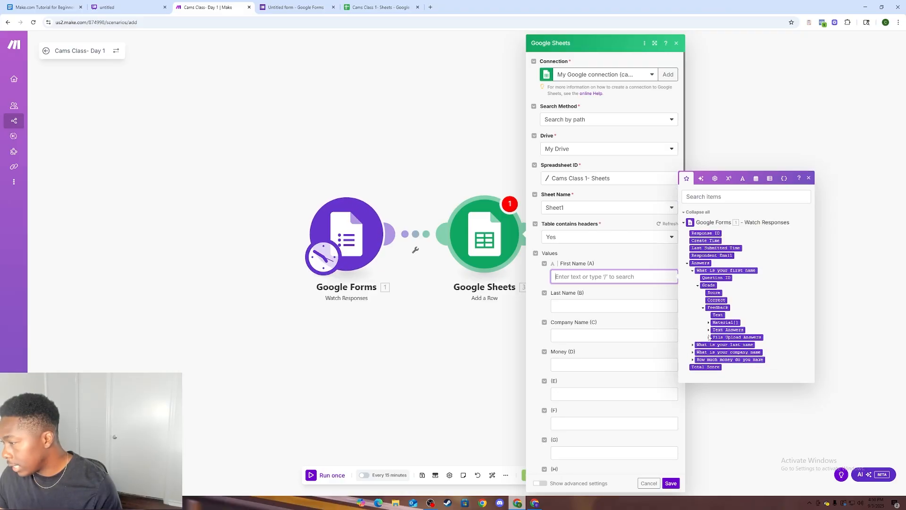
click(709, 331)
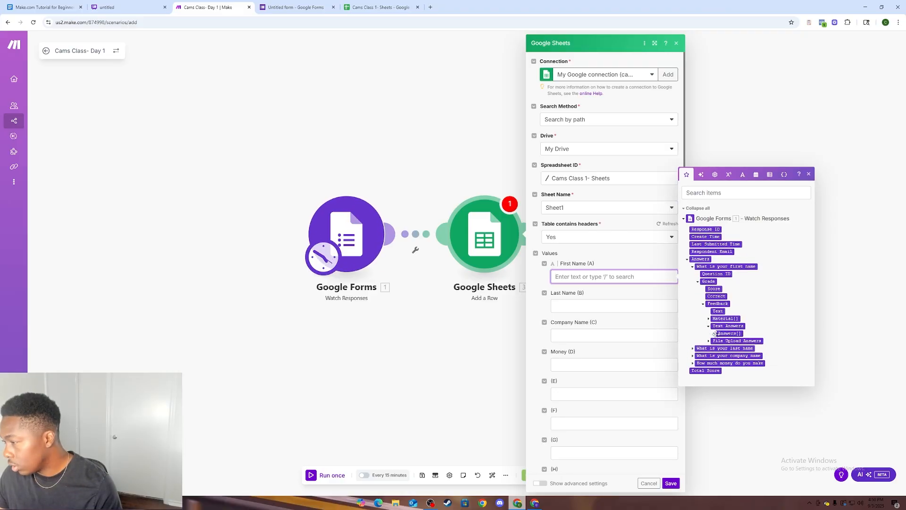
click(714, 334)
click(835, 337)
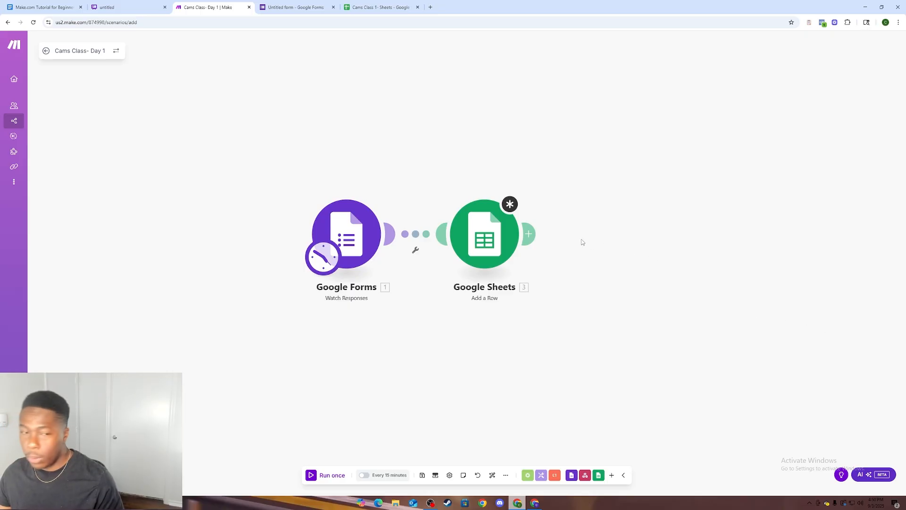
- Move the Google Sheets module aside, unlink it from Google Forms and run the scenario once with only the Forms trigger
right_click(552, 245)
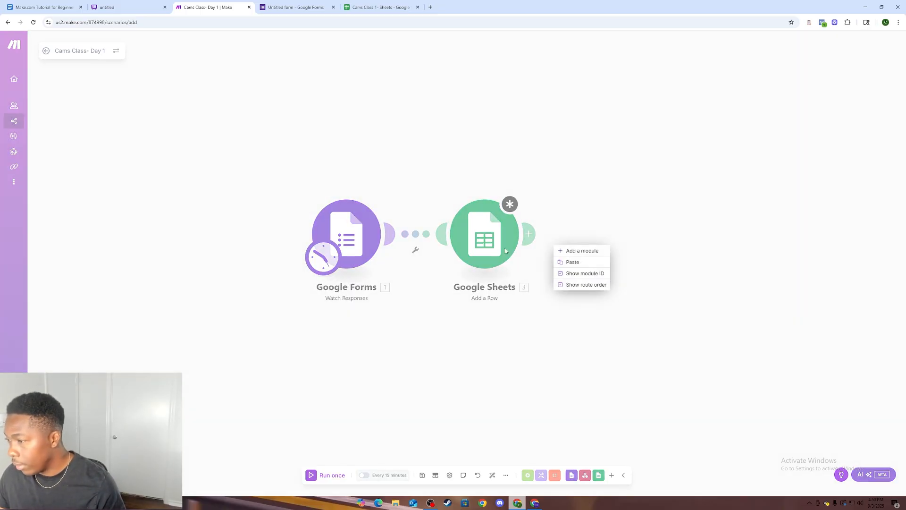
click(511, 296)
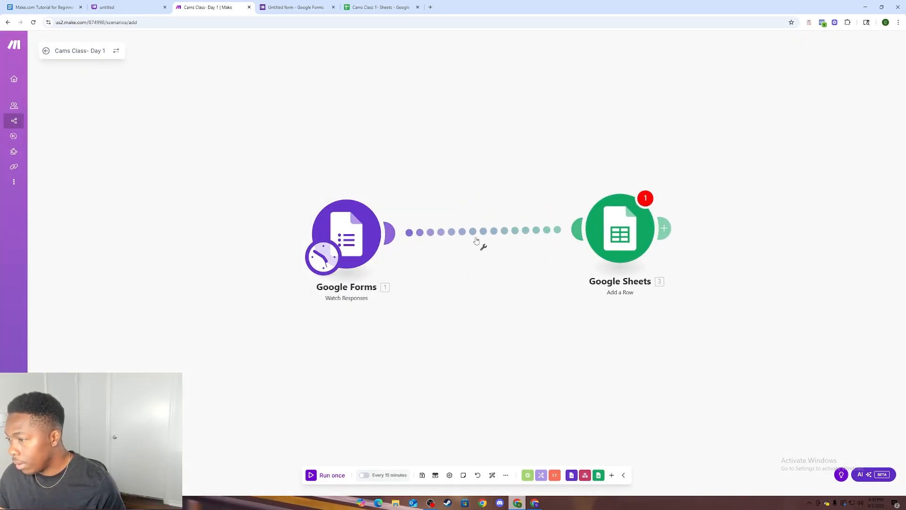
right_click(479, 242)
click(496, 254)
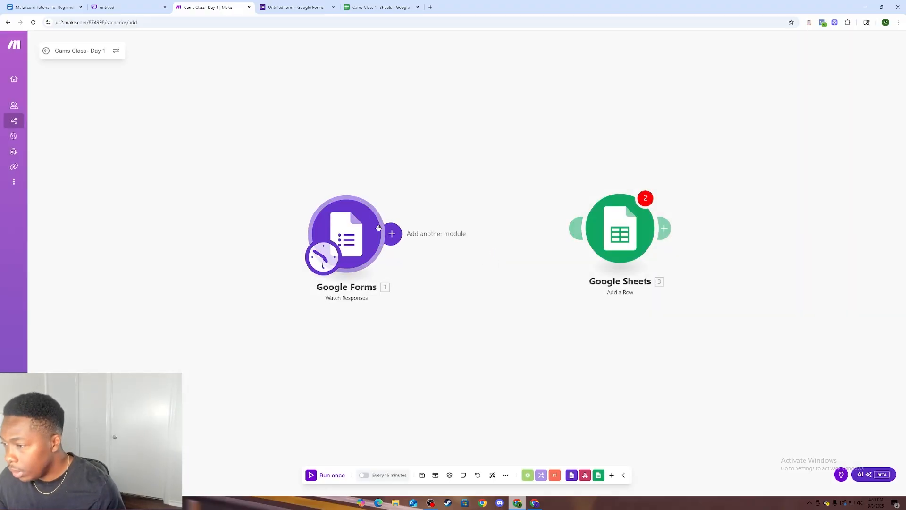
click(307, 479)
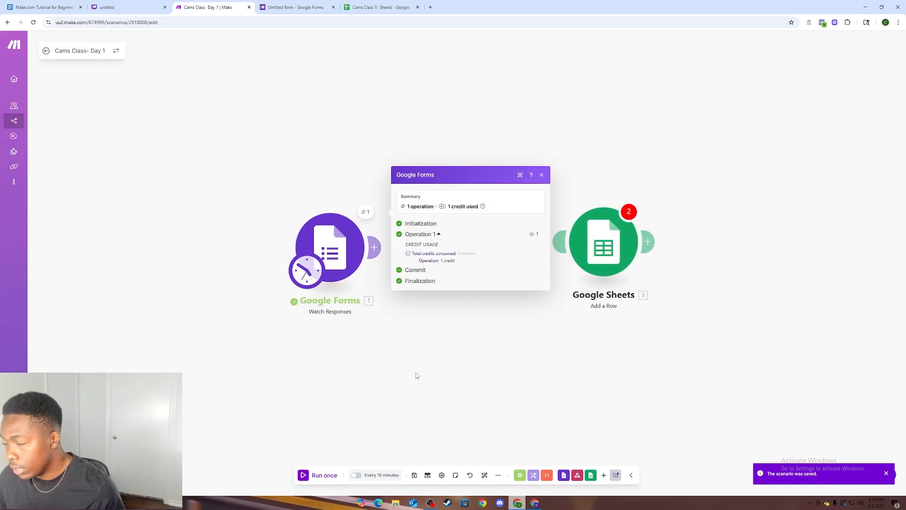
click(303, 477)
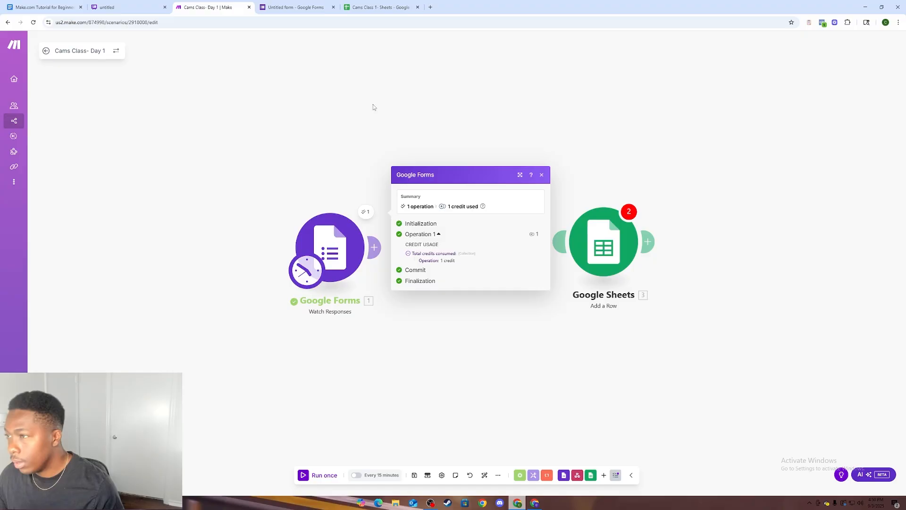
- Copy the responder link of the Cams Class 1- Form and switch to the other Chrome window
click(296, 7)
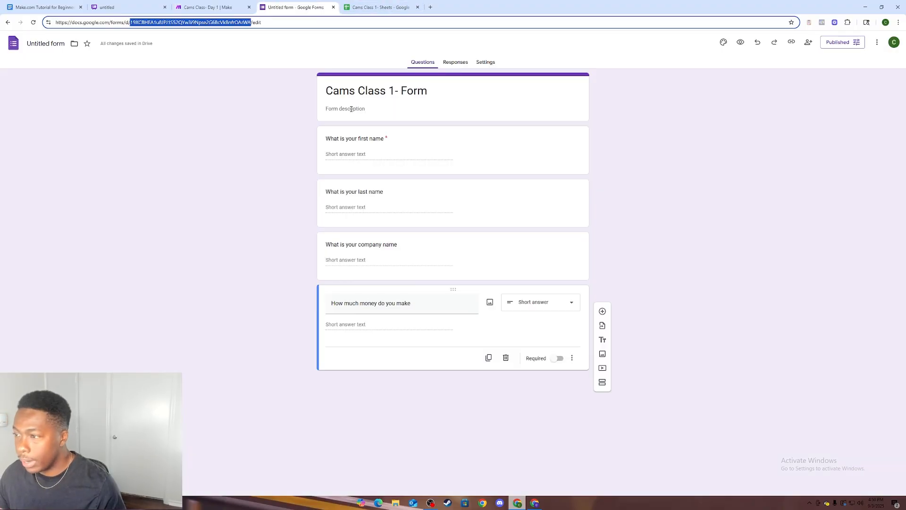
click(793, 42)
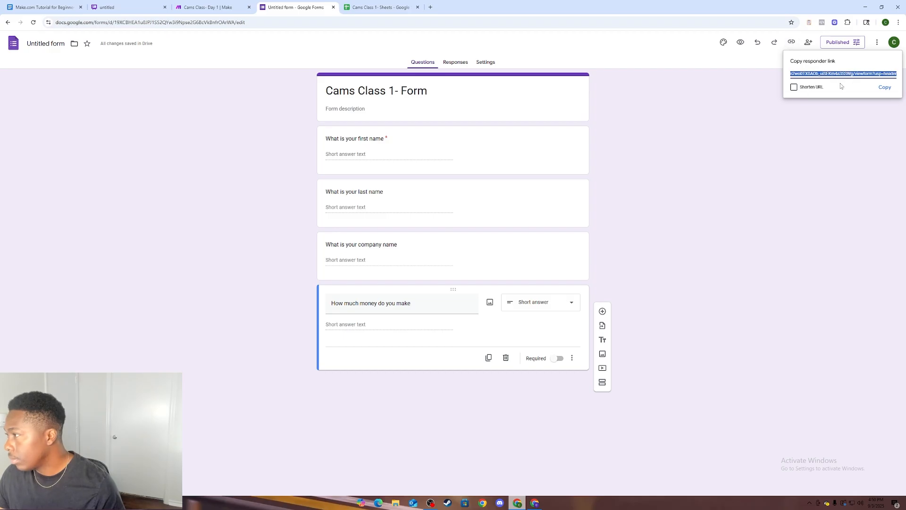
click(886, 88)
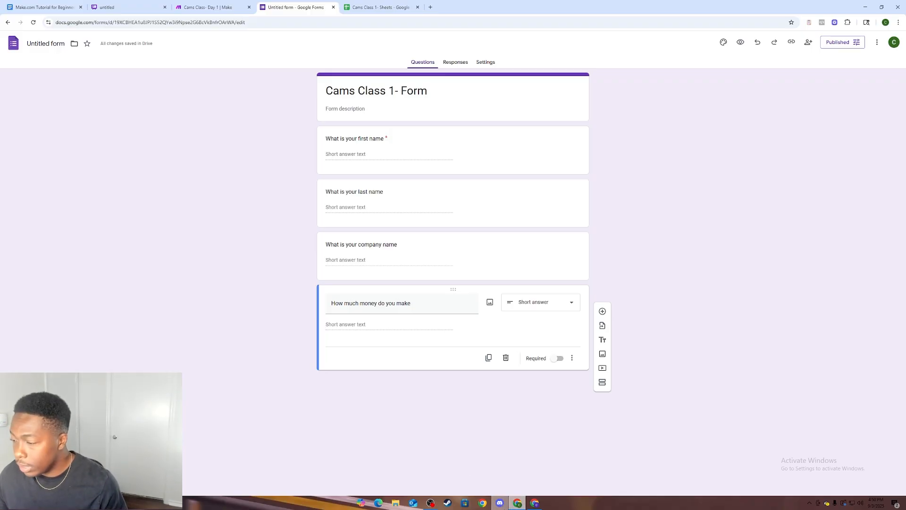
mouse_move(534, 504)
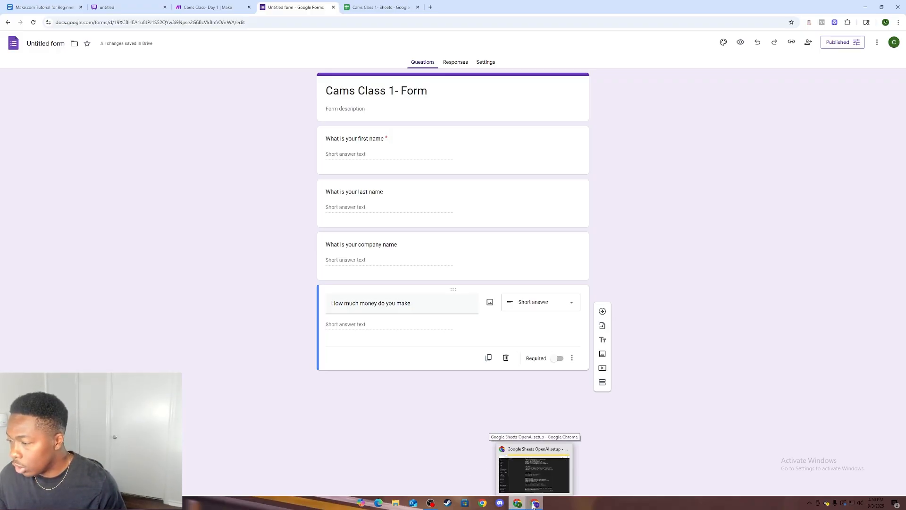
click(534, 470)
drag(425, 8, 0, 59)
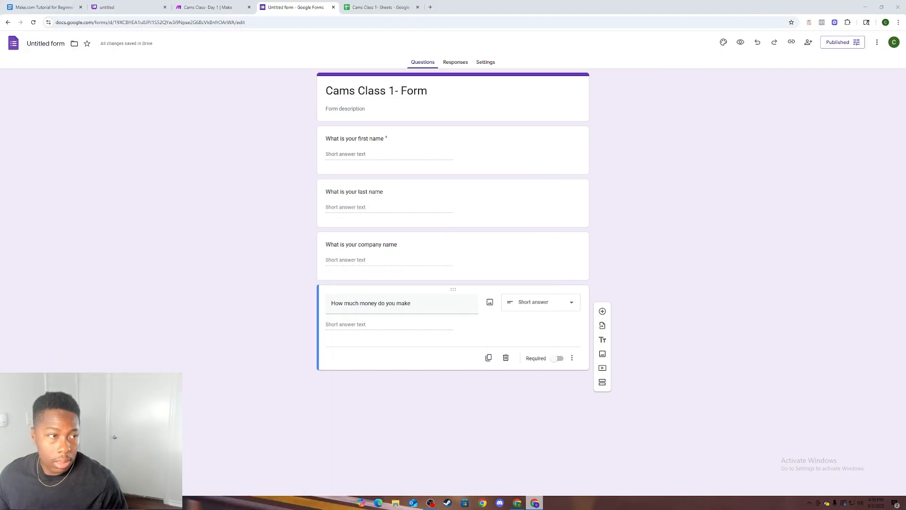
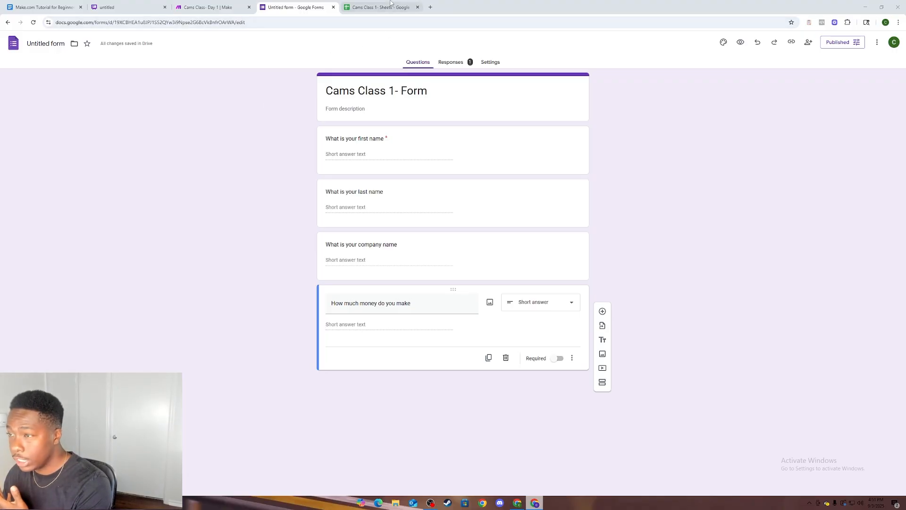
- Return to the Cams Class- Day 1 scenario, close the Google Forms module's settings and run the scenario once
click(375, 7)
click(230, 4)
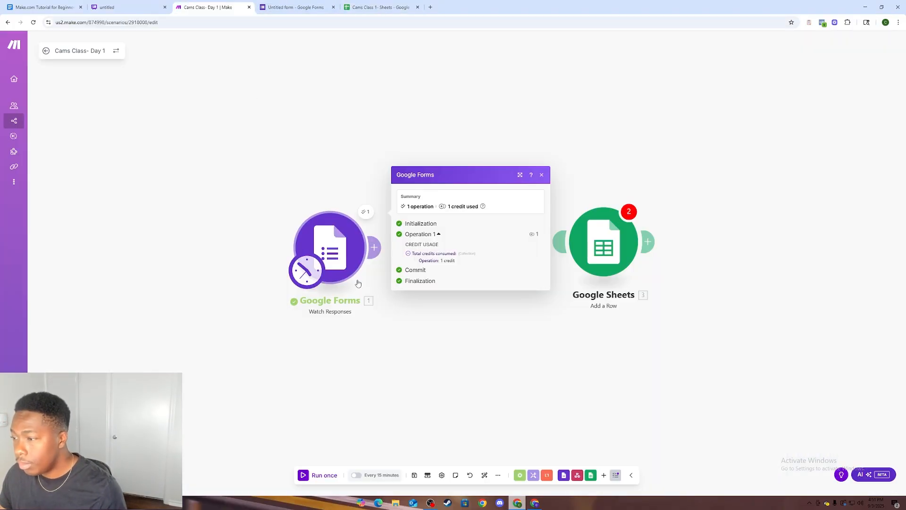
click(441, 317)
click(339, 237)
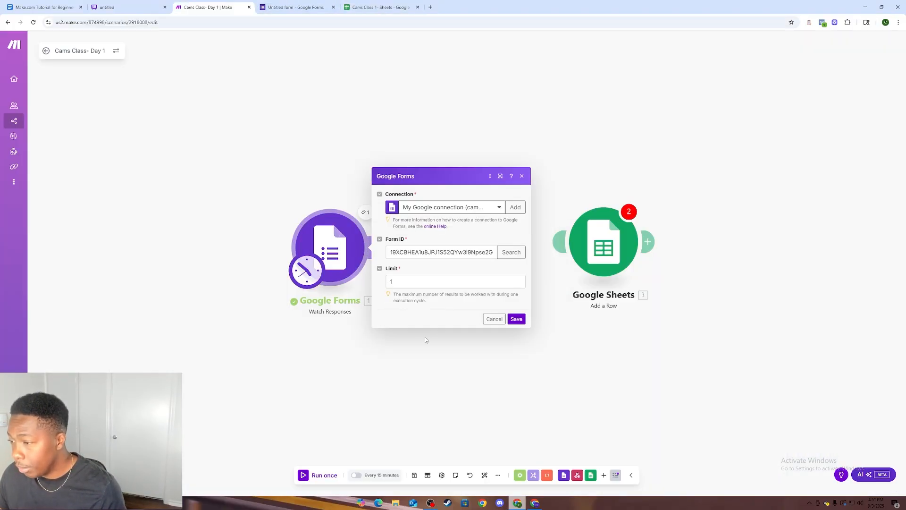
click(427, 340)
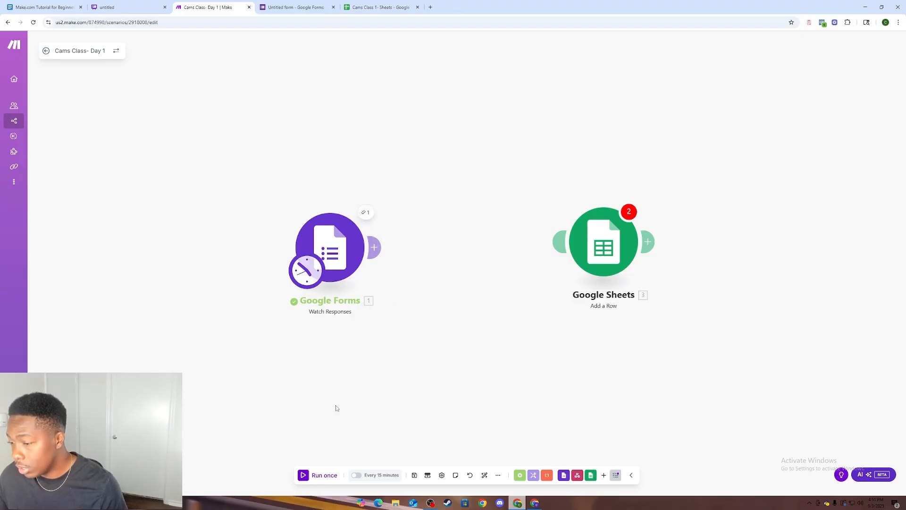
click(304, 478)
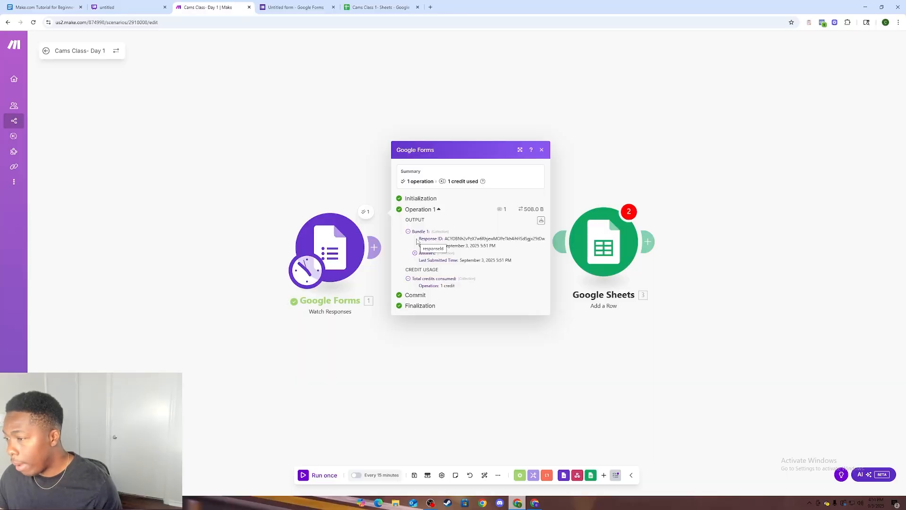
- Examine the Google Forms output bundle, checking the nested answer values for "What is your first name" and "What is your company name"
click(427, 209)
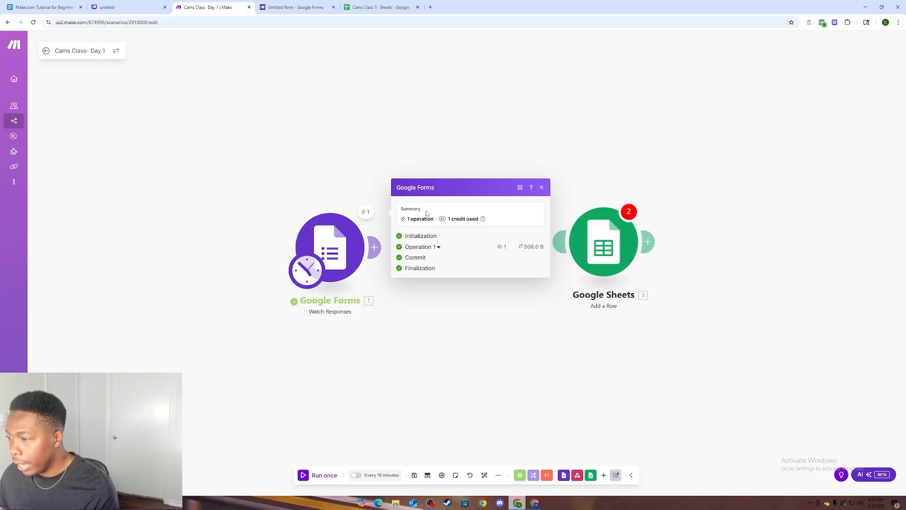
click(426, 247)
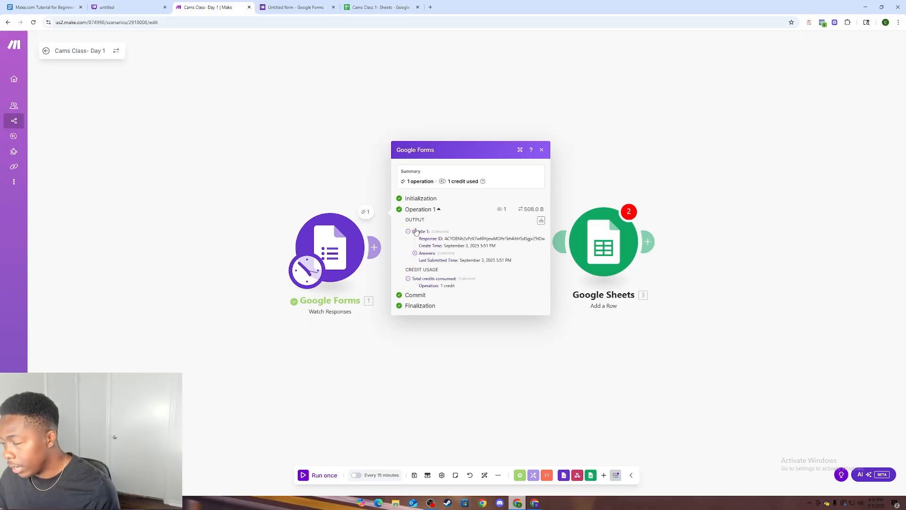
click(416, 254)
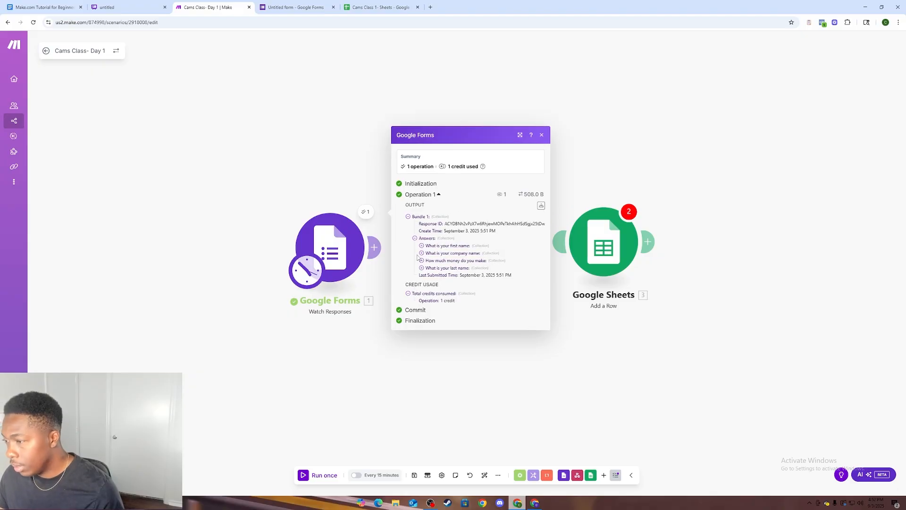
click(424, 246)
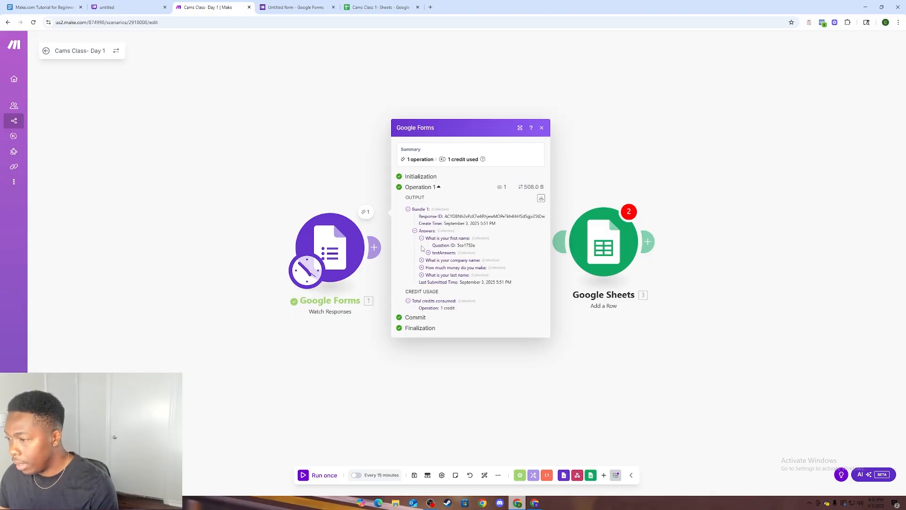
click(428, 253)
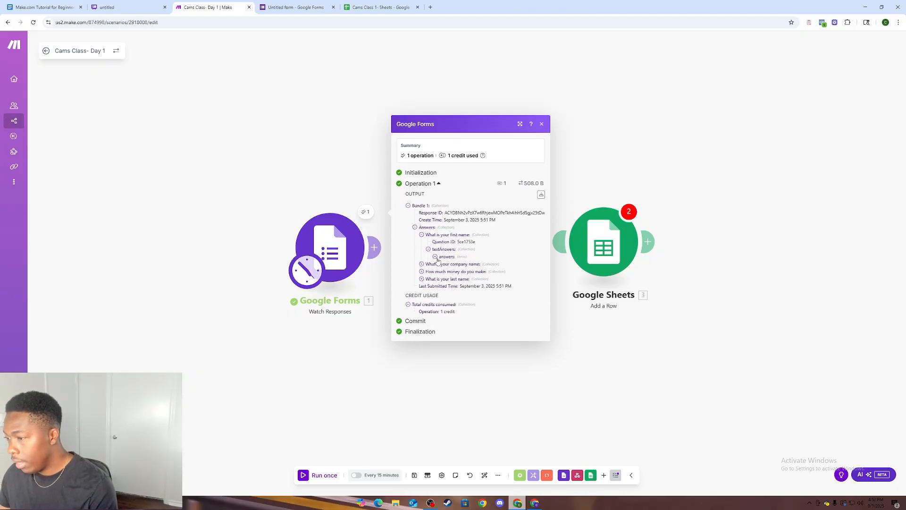
click(435, 257)
click(442, 260)
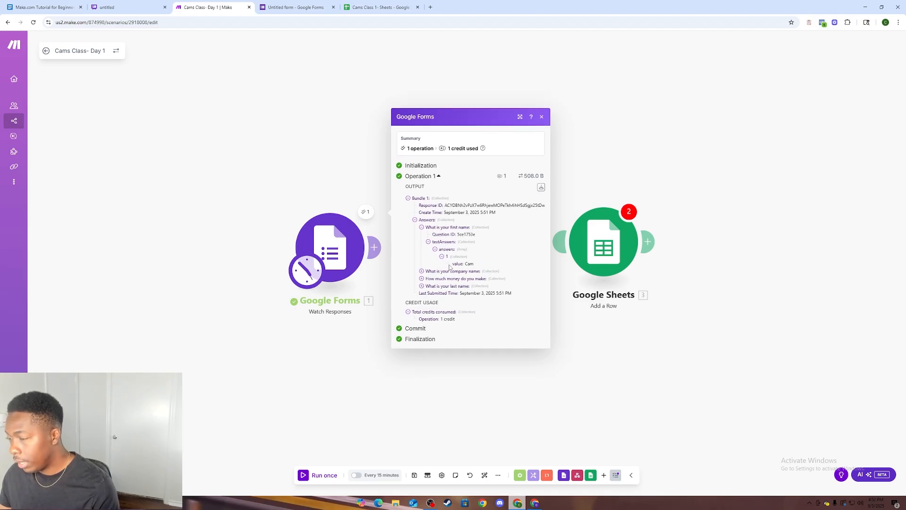
click(421, 271)
click(428, 279)
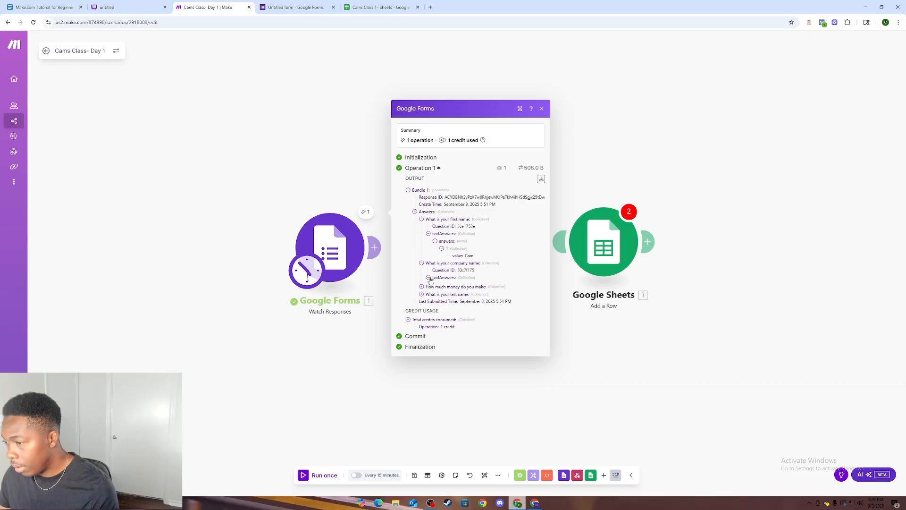
click(435, 282)
click(442, 286)
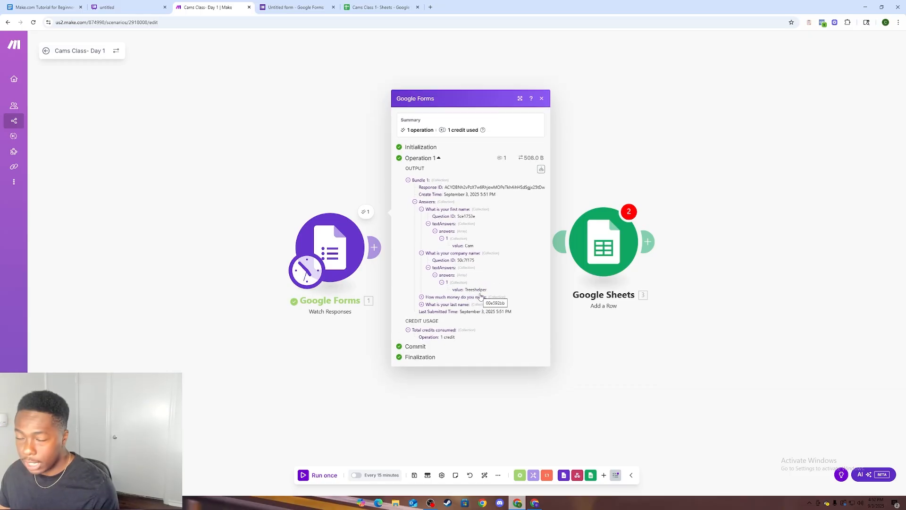
click(593, 312)
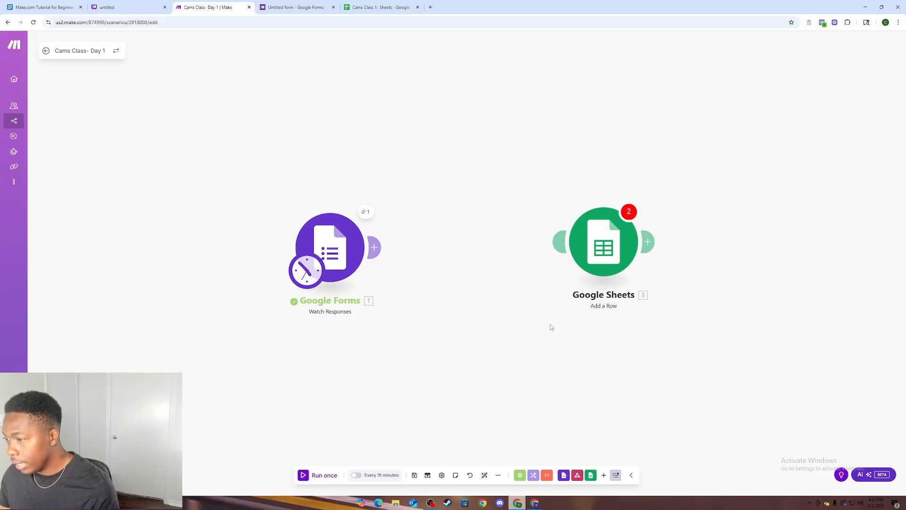
- Link the Google Sheets Add a Row module back to the Google Forms trigger
click(376, 247)
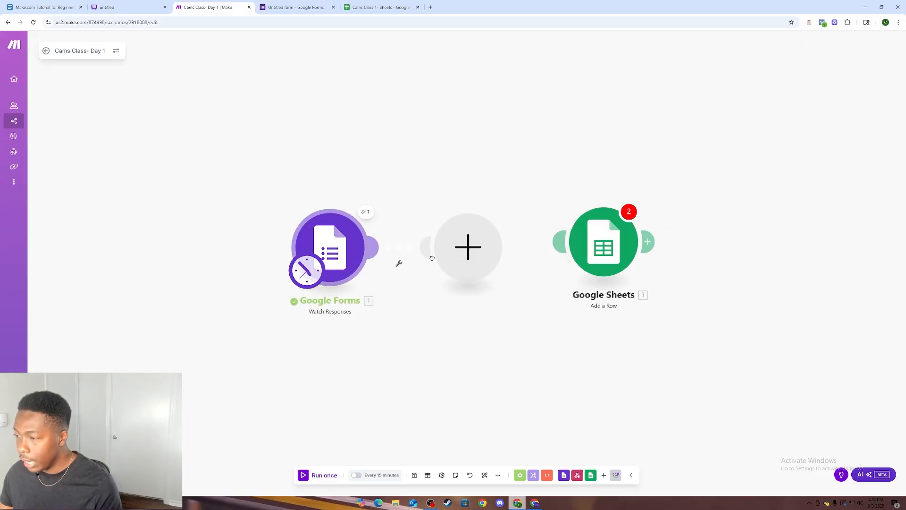
drag(379, 256, 440, 303)
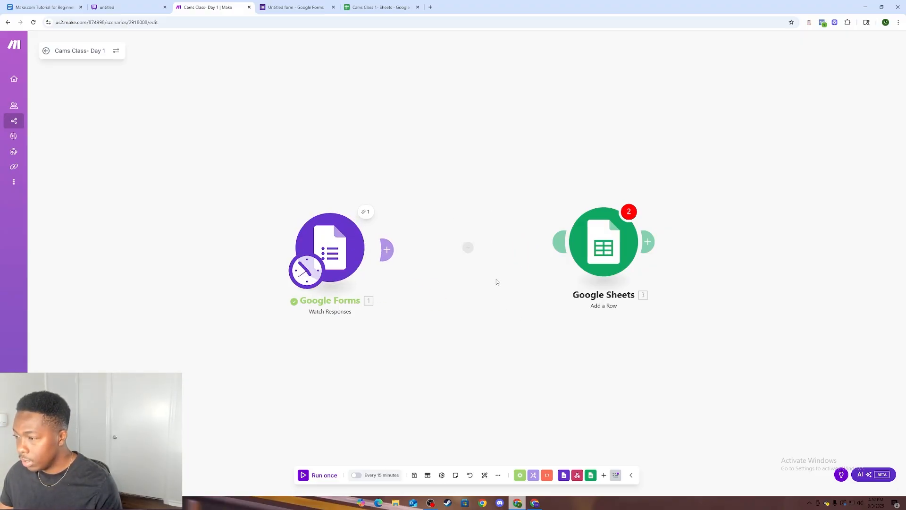
drag(599, 253, 468, 265)
- Search the mappable items for First Name (A) by "name" and by the submitted first name, clearing the search each time
click(611, 276)
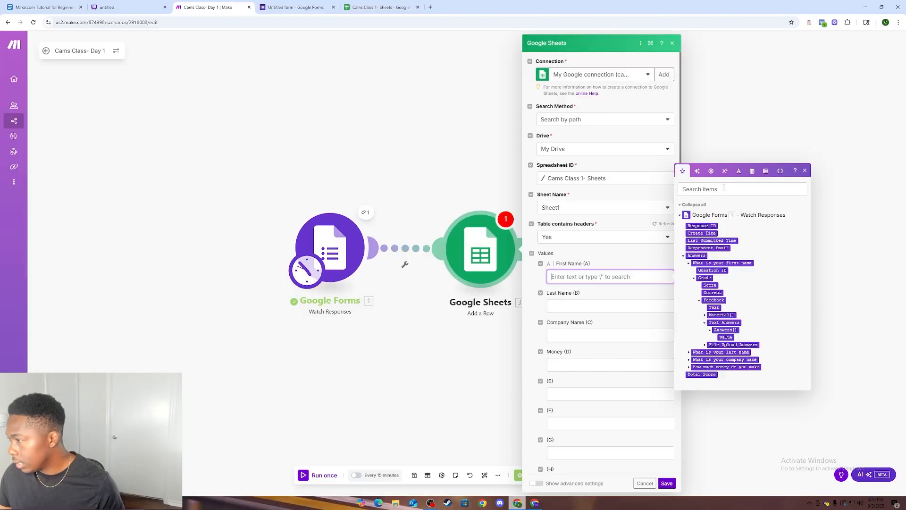
click(743, 189)
text(name)
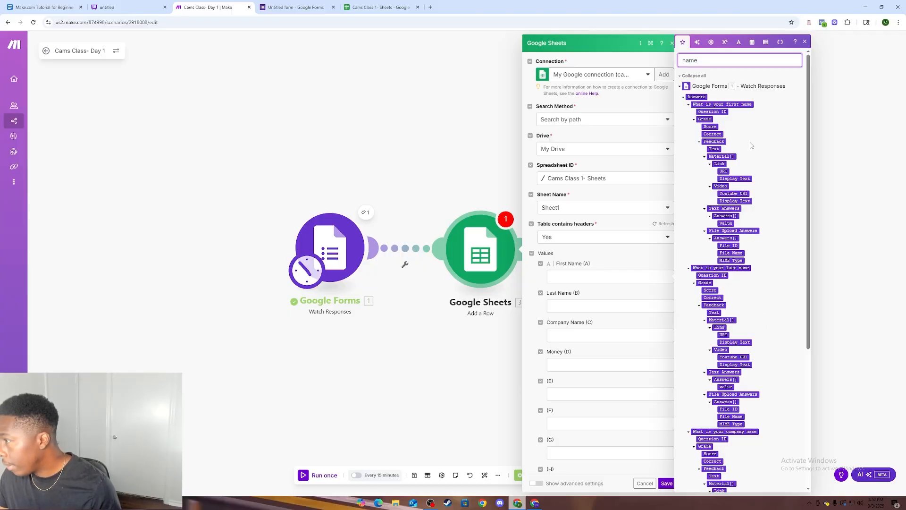
scroll(752, 283, down, 3)
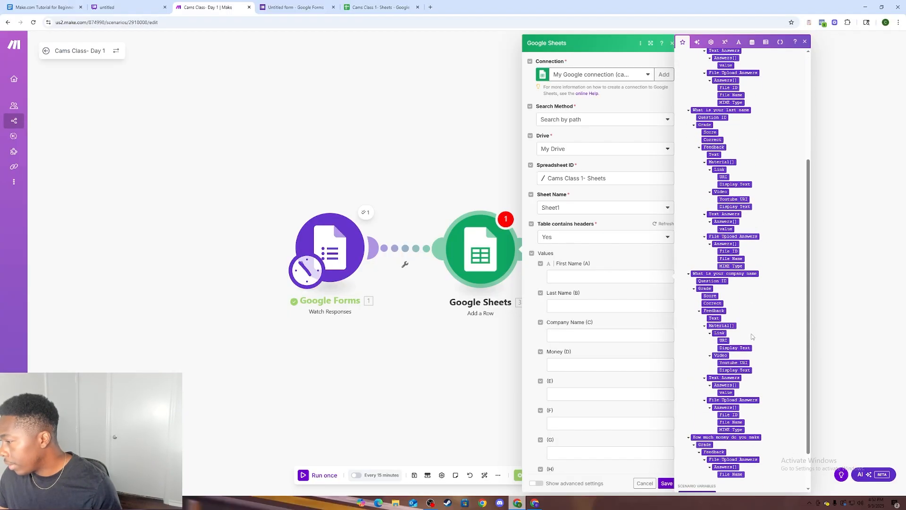
scroll(753, 338, up, 3)
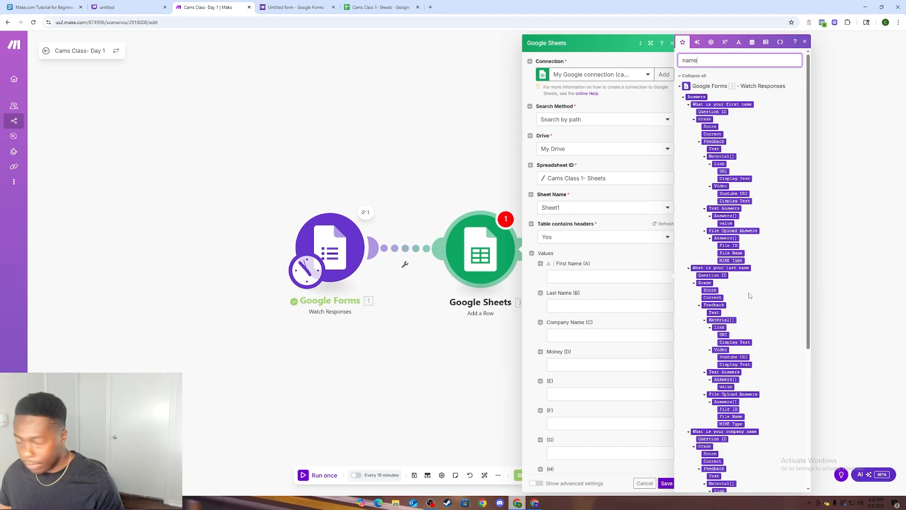
key(BackSpace)
key(BackSpace)
key(BackSpace)
key(BackSpace)
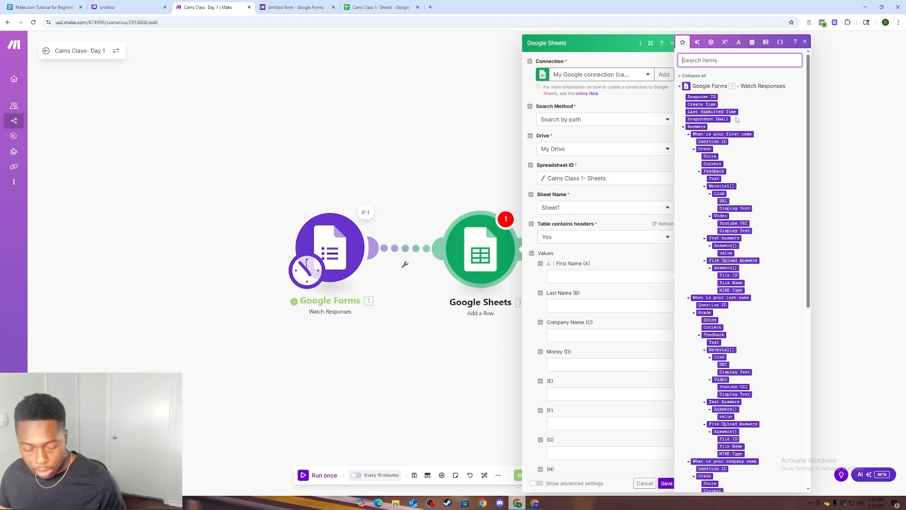
text(cam)
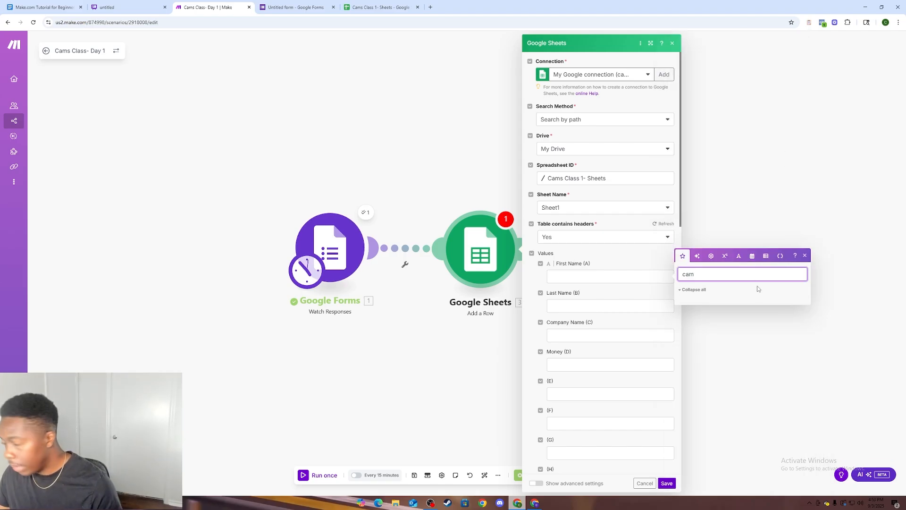
key(BackSpace)
key(BackSpace)
key(BackSpace)
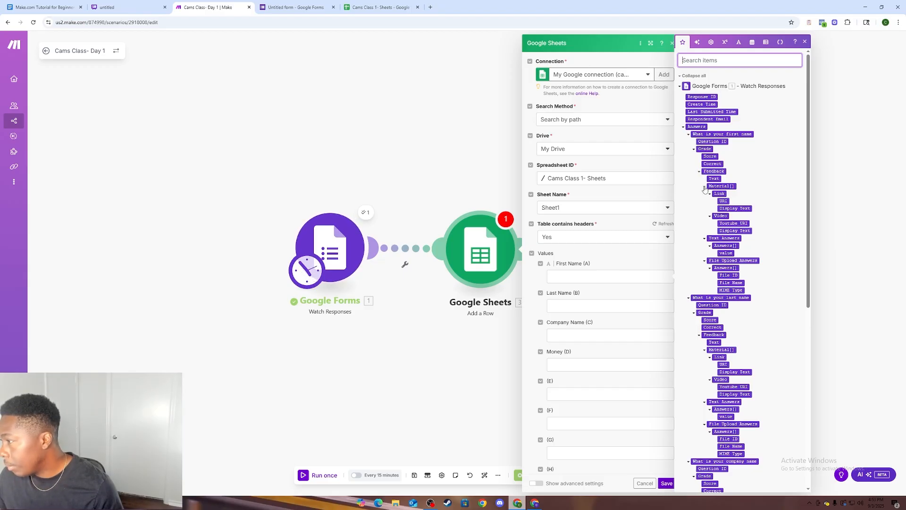
- Map the Text Answers value of "What is your first name" to First Name (A) and try to run the scenario once
click(711, 245)
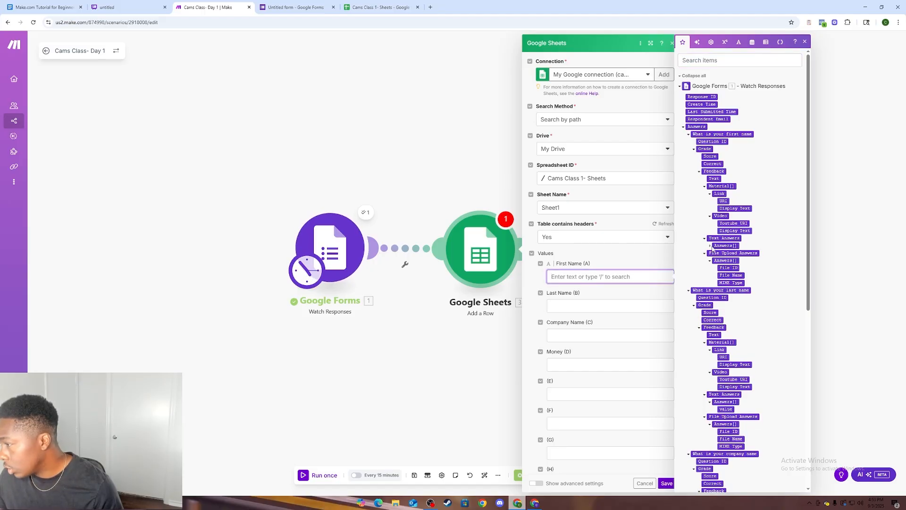
click(711, 245)
drag(725, 254, 625, 279)
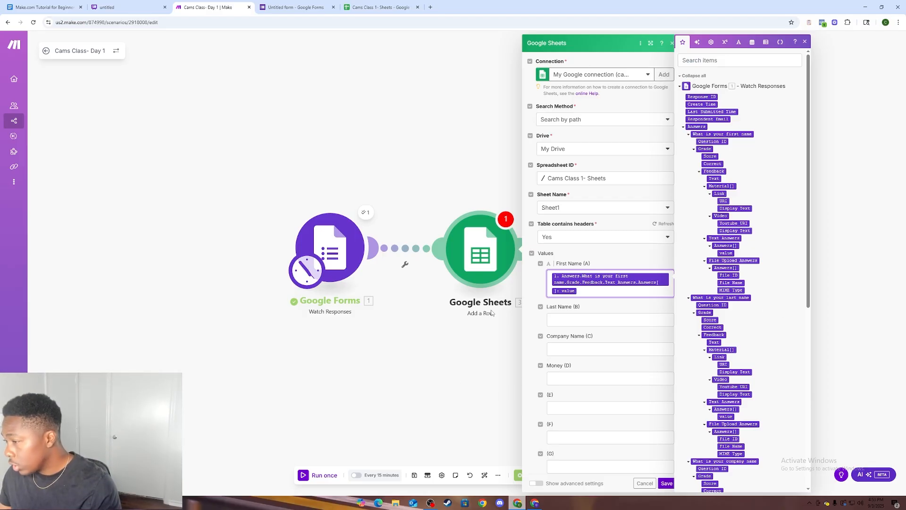
click(499, 344)
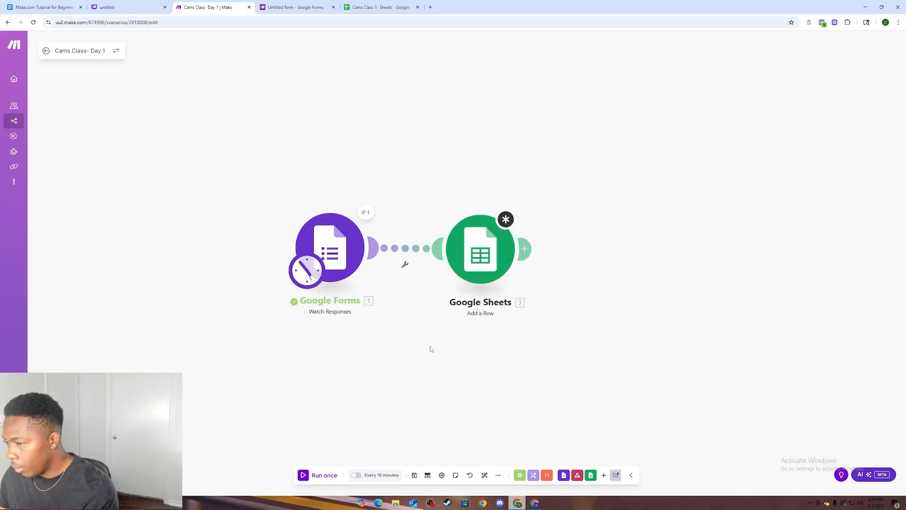
click(301, 477)
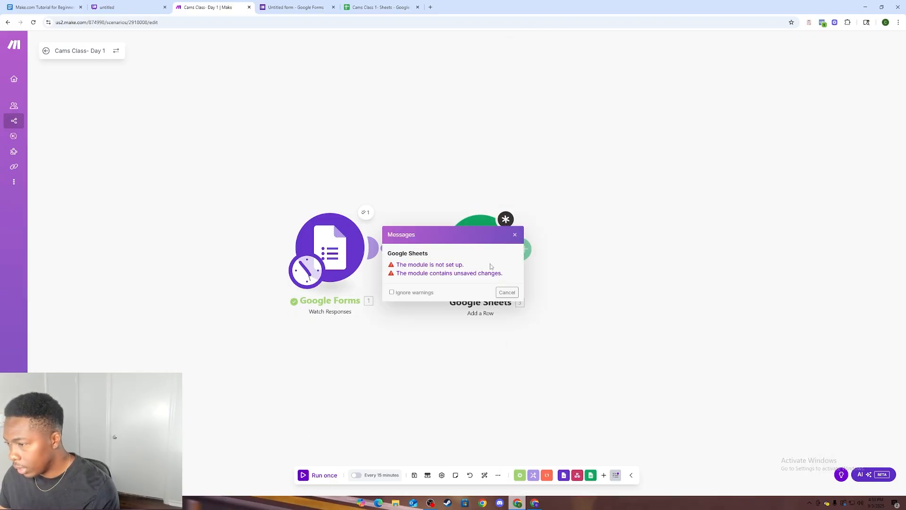
click(507, 293)
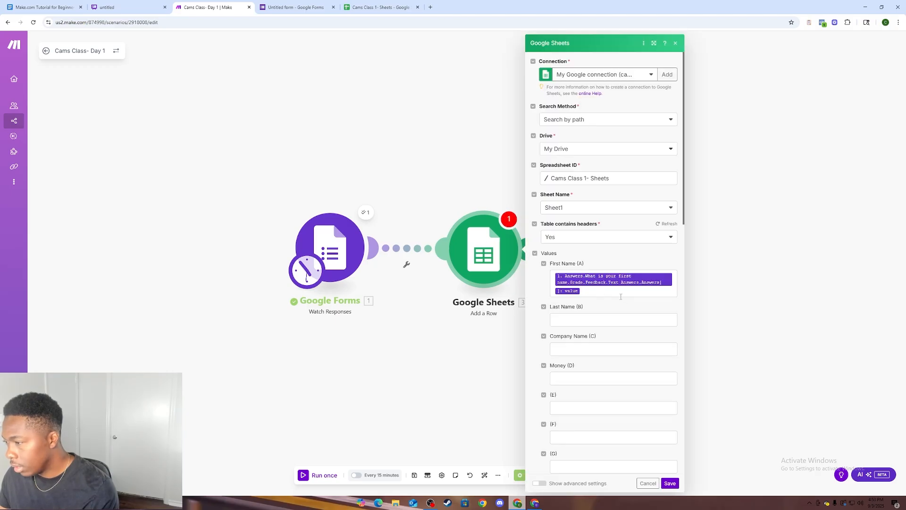
- Clear the First Name (A) mapping in the Google Sheets module and try running the scenario again
click(621, 296)
key(BackSpace)
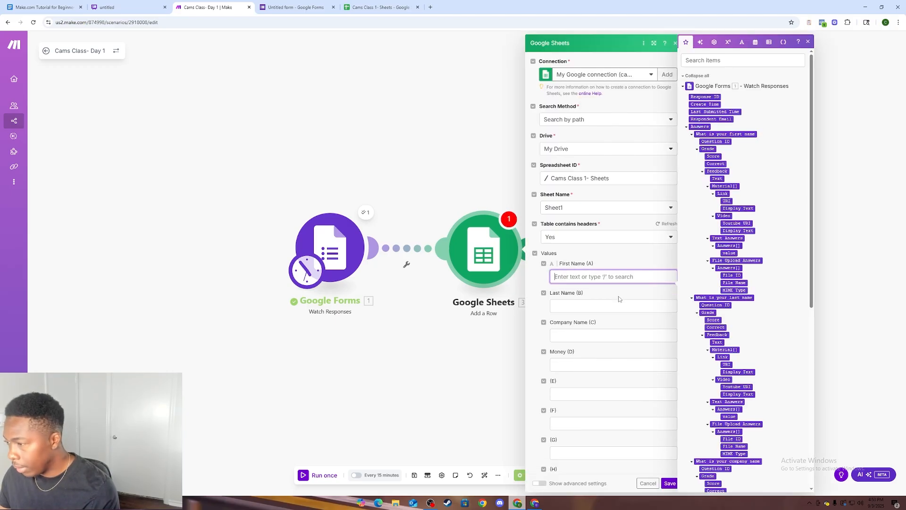
click(500, 369)
click(304, 475)
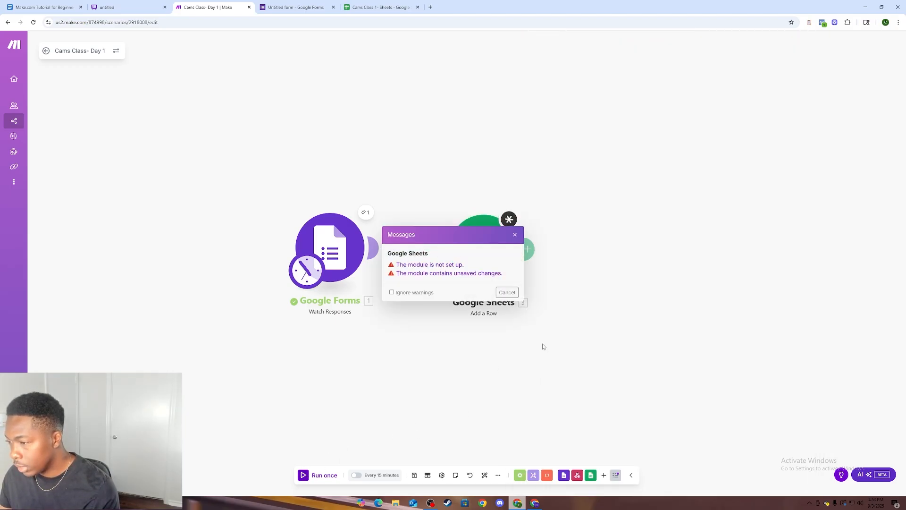
- Set the Google Forms trigger to start from All responses and try to run the scenario once
click(505, 292)
right_click(333, 281)
click(359, 308)
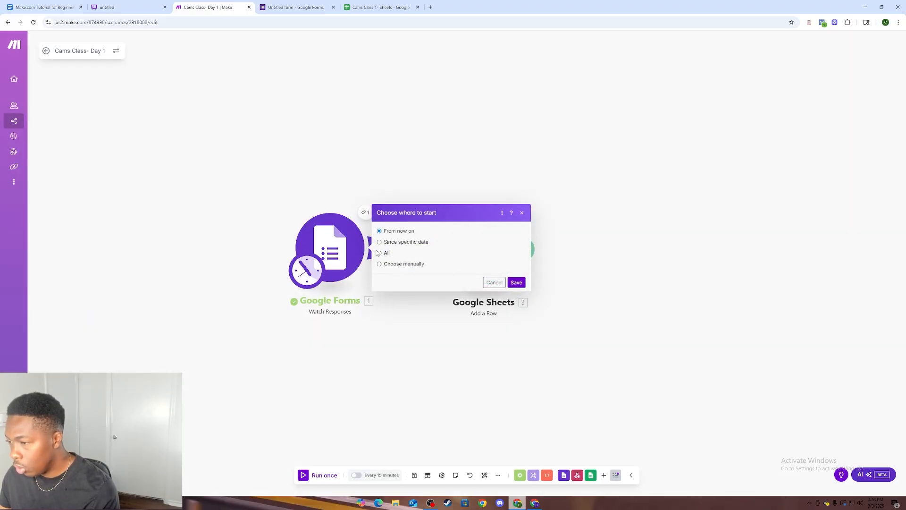
click(380, 253)
click(516, 282)
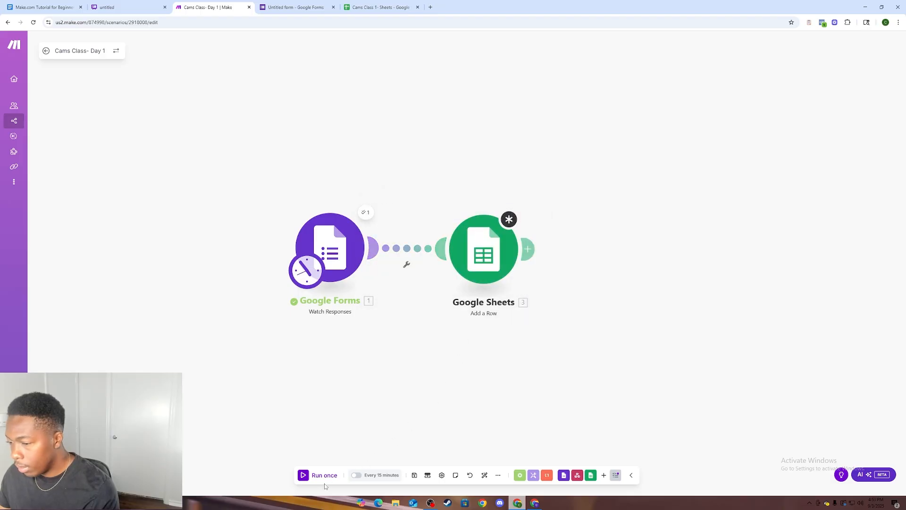
click(300, 475)
click(504, 294)
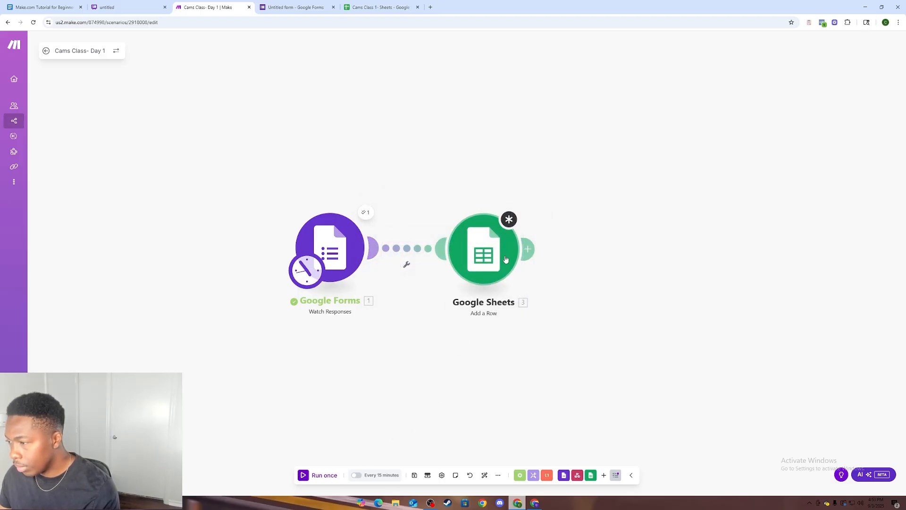
- Save the Google Sheets Add a Row module with its column values left blank and run the scenario once
click(527, 249)
click(481, 253)
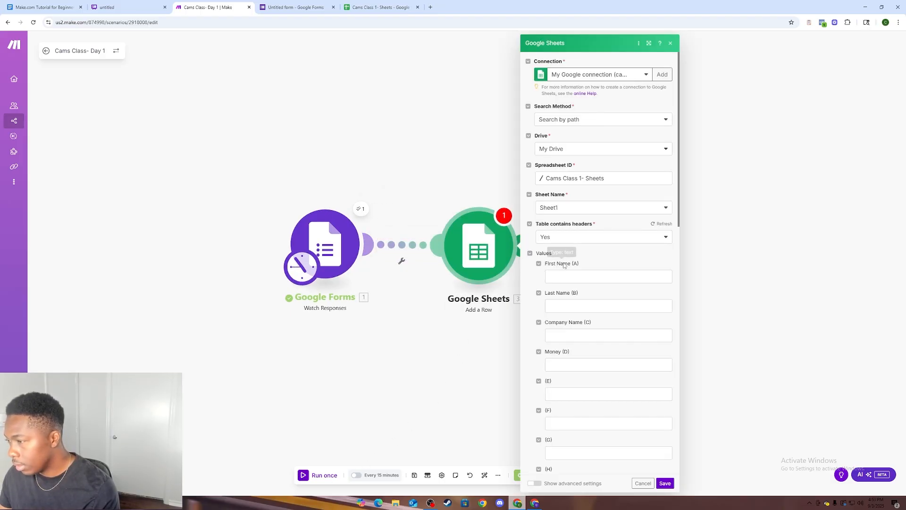
scroll(609, 236, down, 3)
click(666, 483)
click(315, 476)
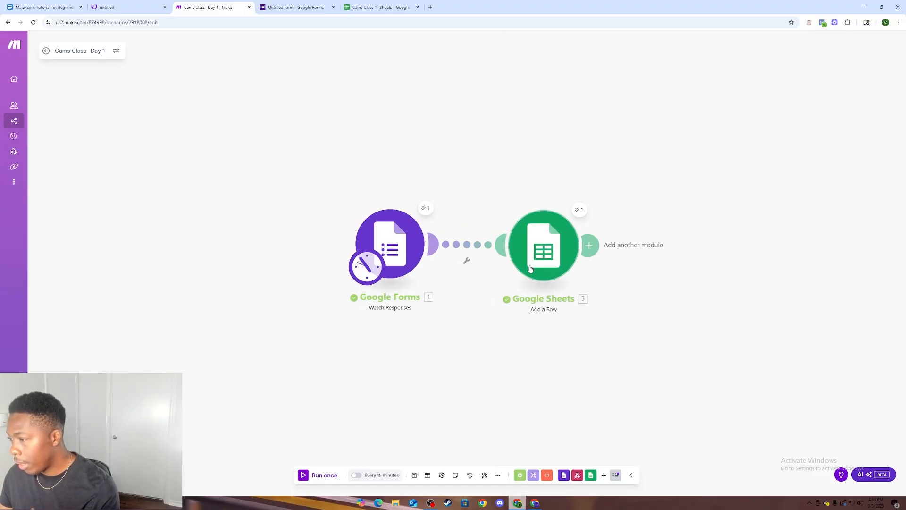
- Map the textAnswers value of "What is your first name" to First Name (A) in the Google Sheets module
click(545, 260)
click(620, 276)
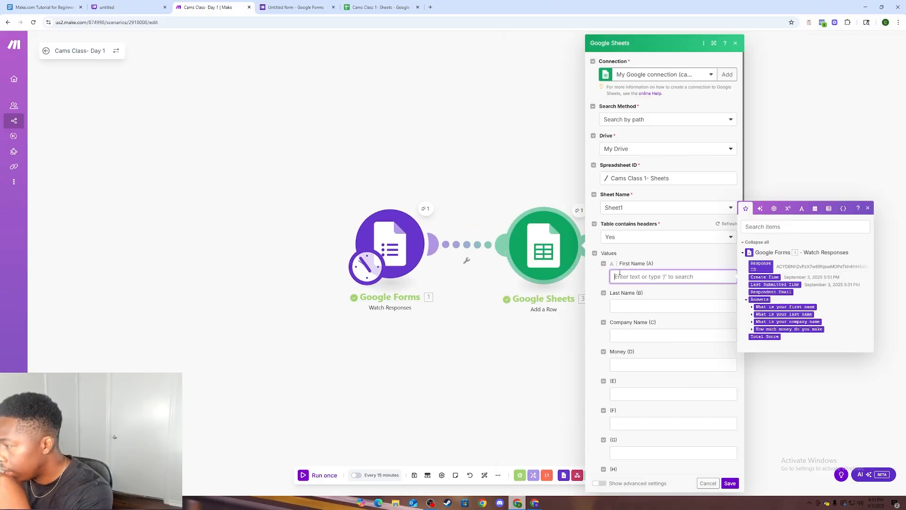
click(785, 306)
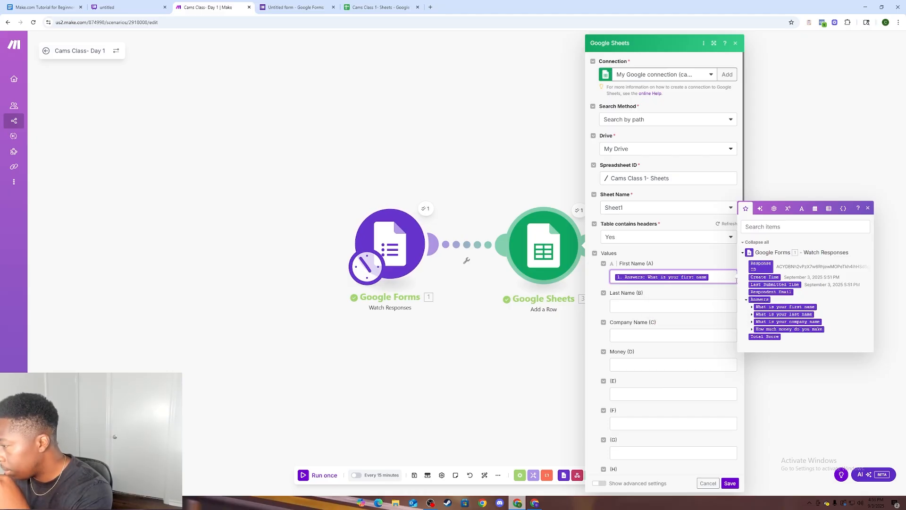
key(BackSpace)
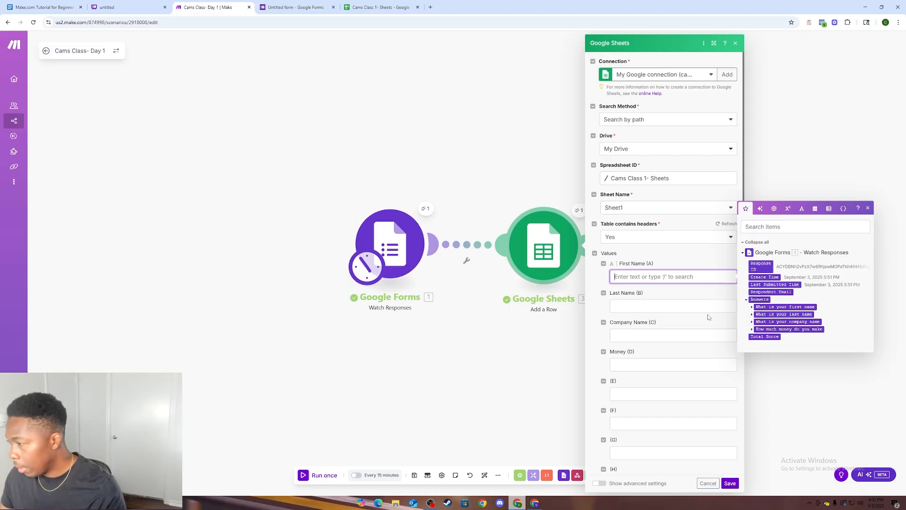
click(751, 308)
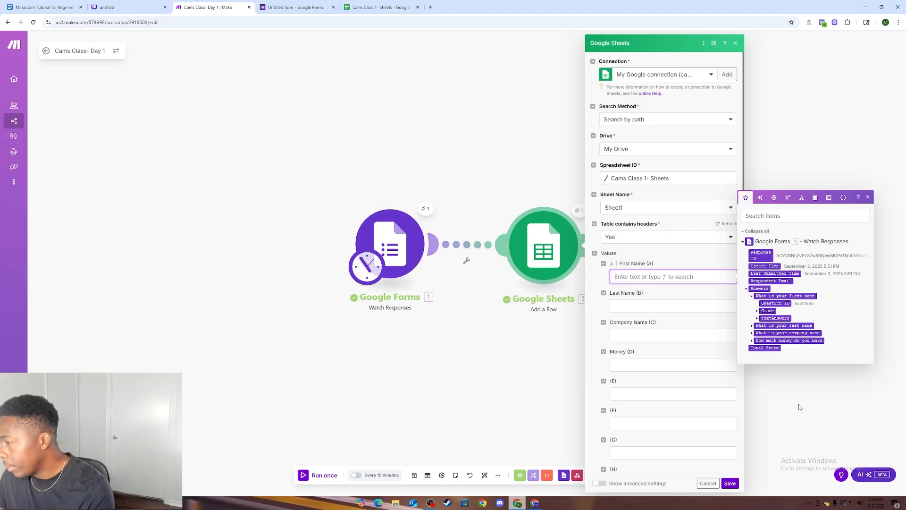
click(758, 319)
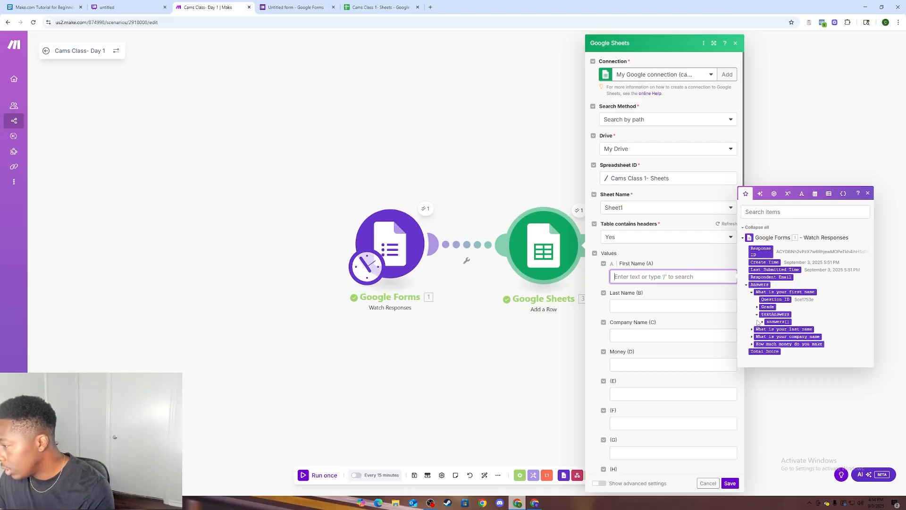
click(763, 322)
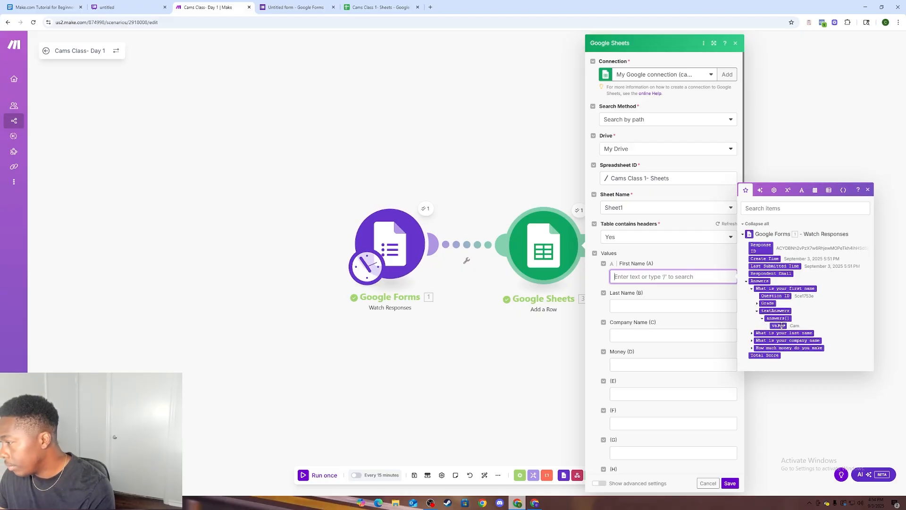
drag(779, 326, 677, 276)
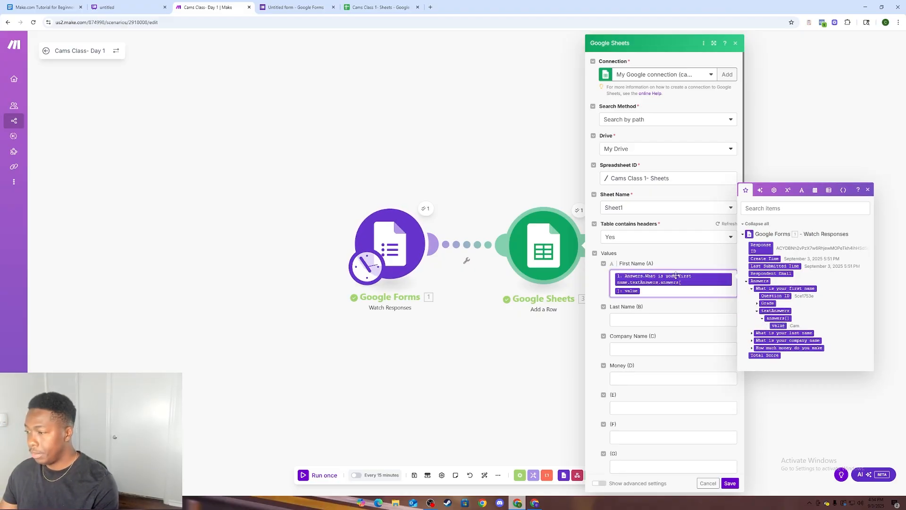
- Map the textAnswers value of "What is your last name" to Last Name (B)
click(752, 288)
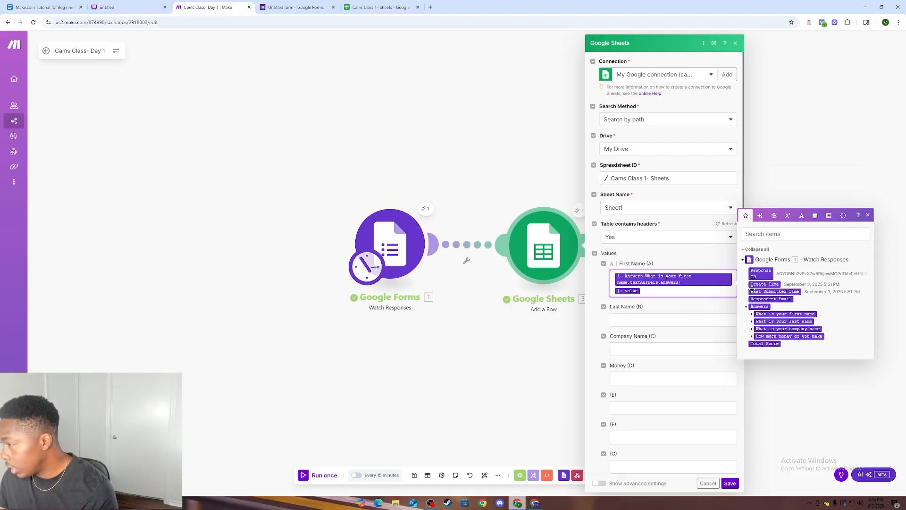
click(752, 323)
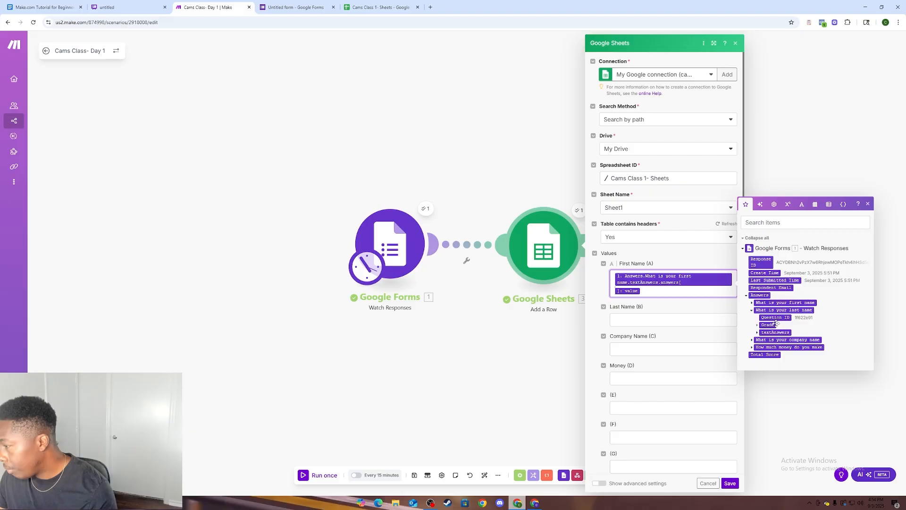
click(766, 333)
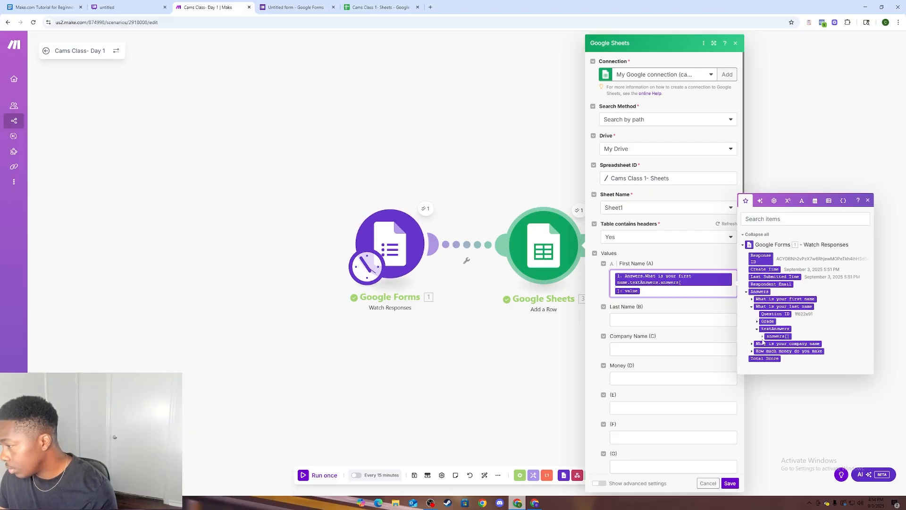
click(762, 336)
drag(778, 340, 697, 321)
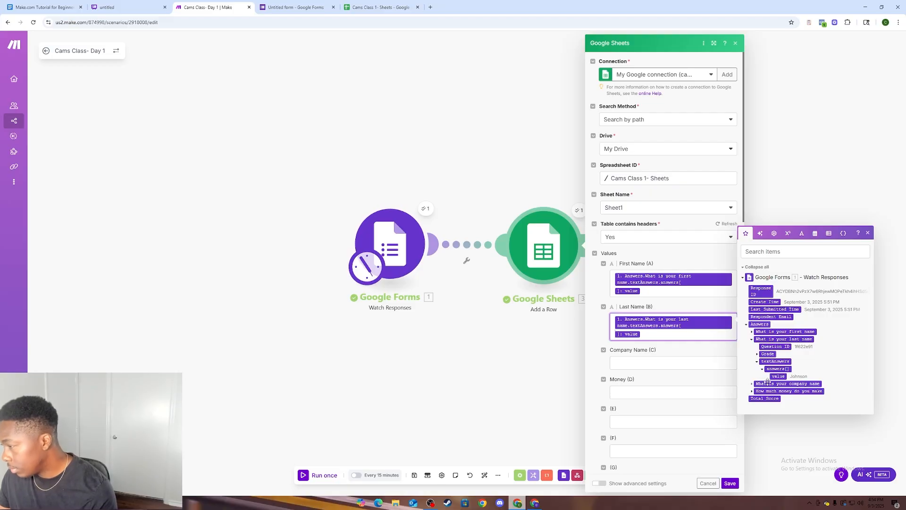
- Search the mappable items for "value" and map the textAnswers value of "What is your company name" to Company Name (C)
click(752, 339)
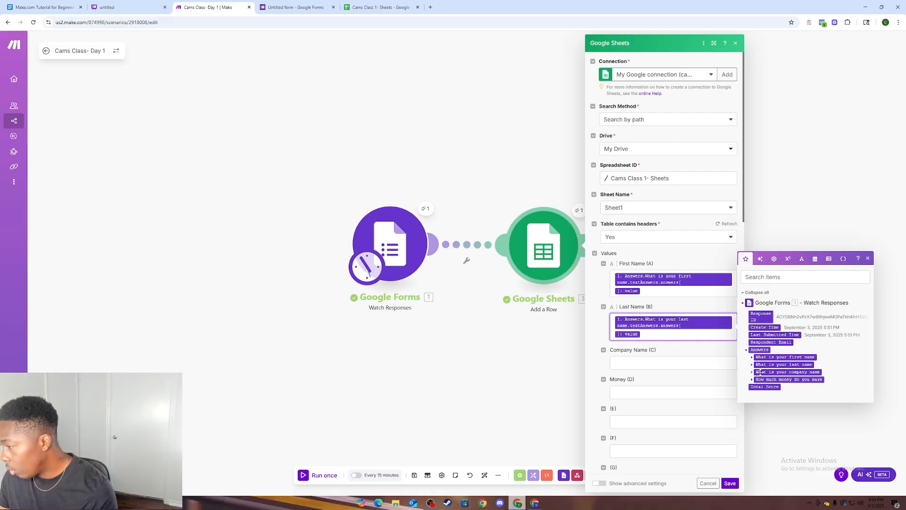
click(757, 375)
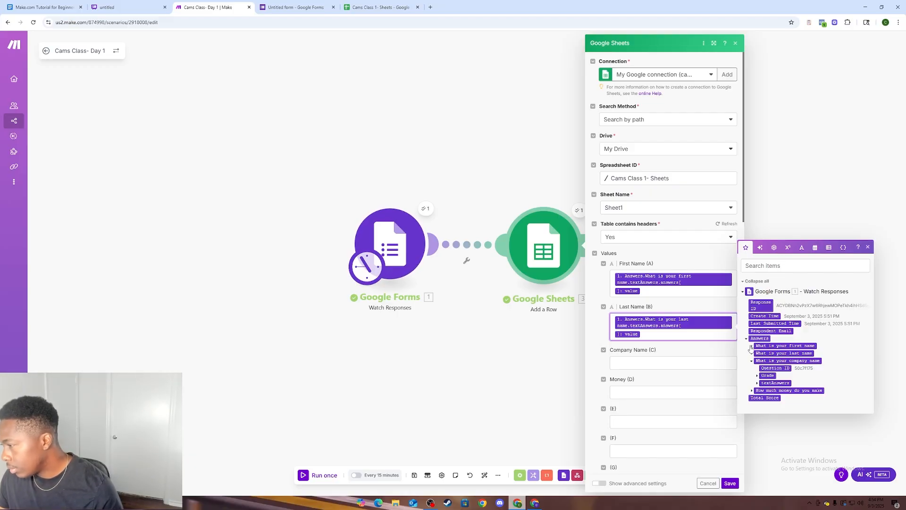
click(771, 263)
text(v)
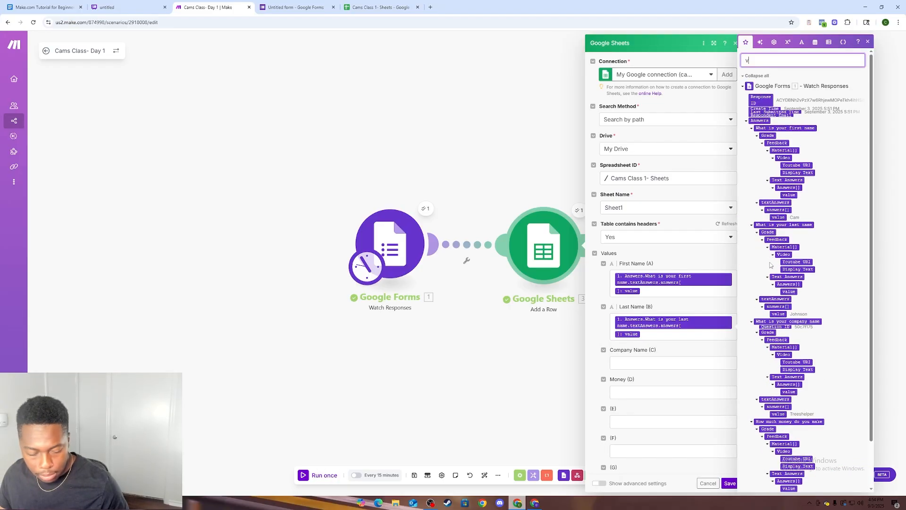
text(alue)
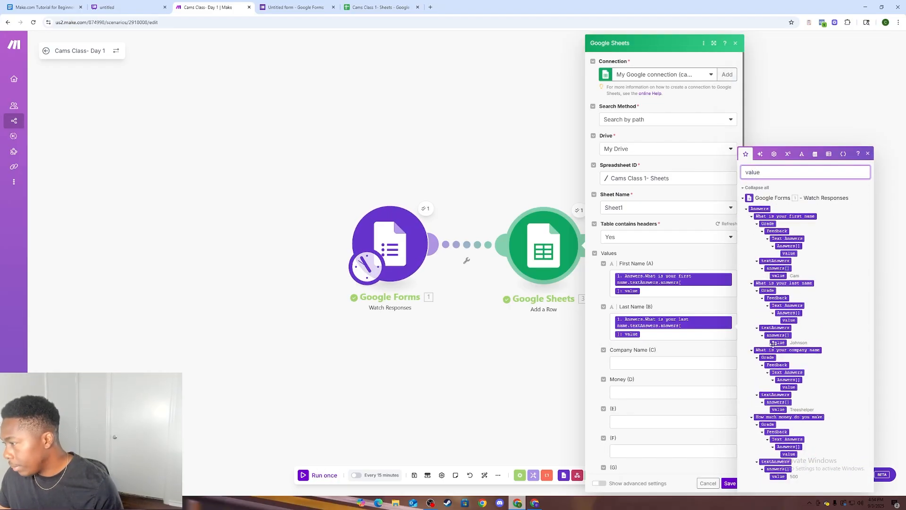
drag(779, 410, 679, 366)
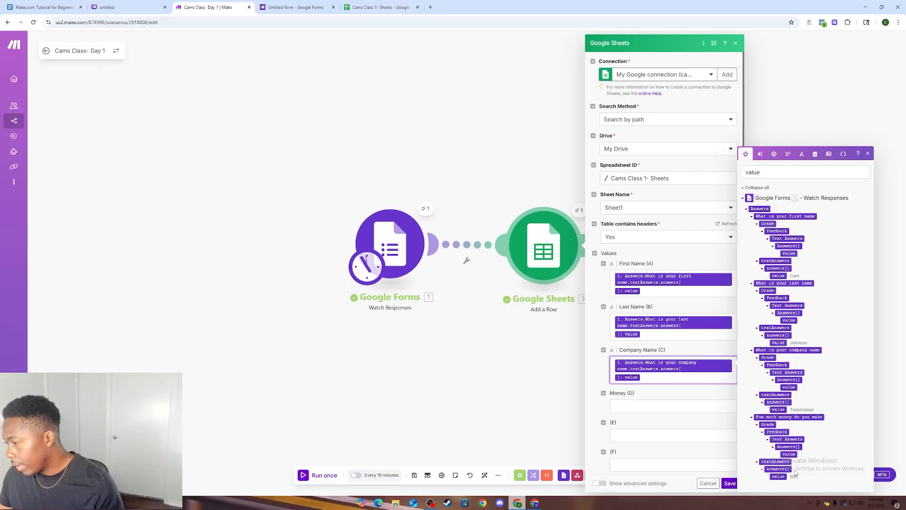
click(779, 476)
click(779, 475)
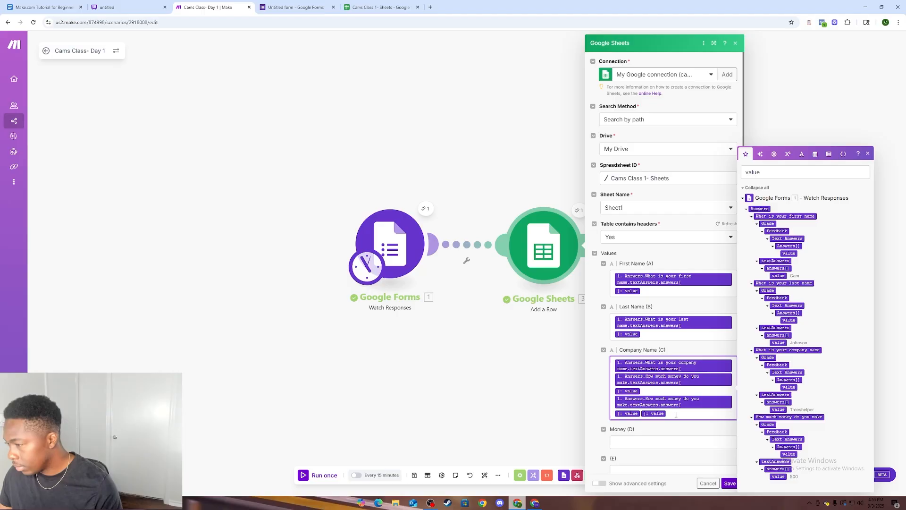
key(BackSpace)
key(BackSpace)
key(BackSpace)
key(BackSpace)
key(BackSpace)
key(BackSpace)
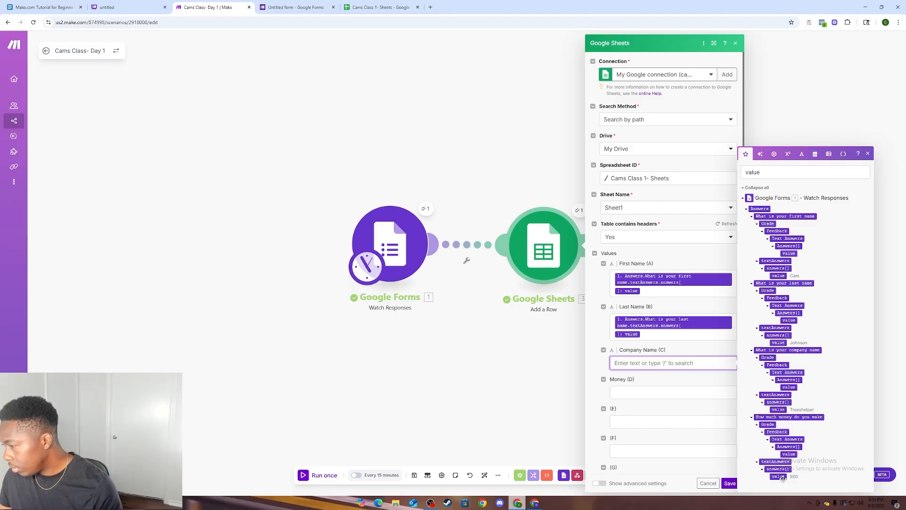
click(780, 476)
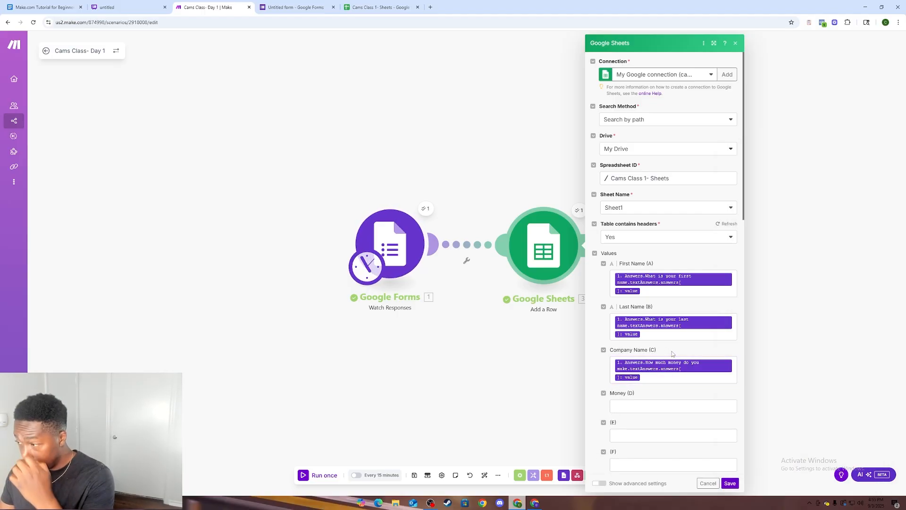
click(680, 378)
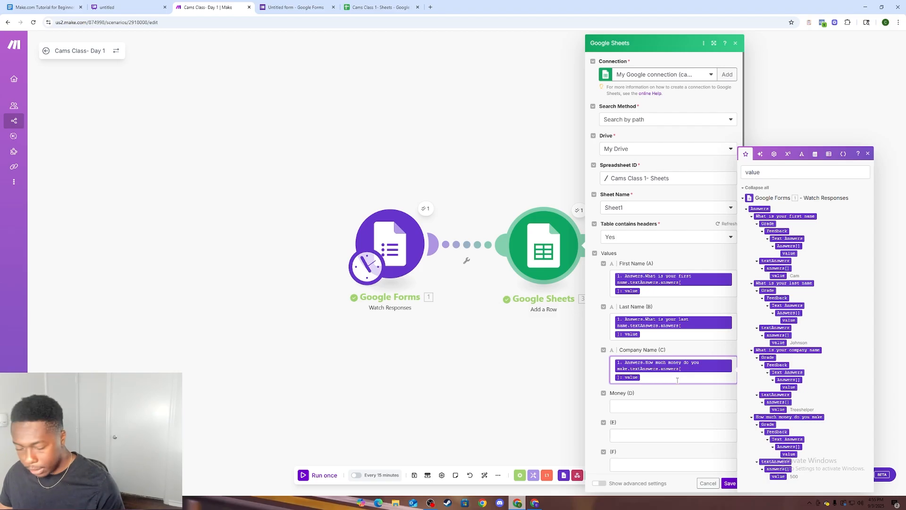
key(BackSpace)
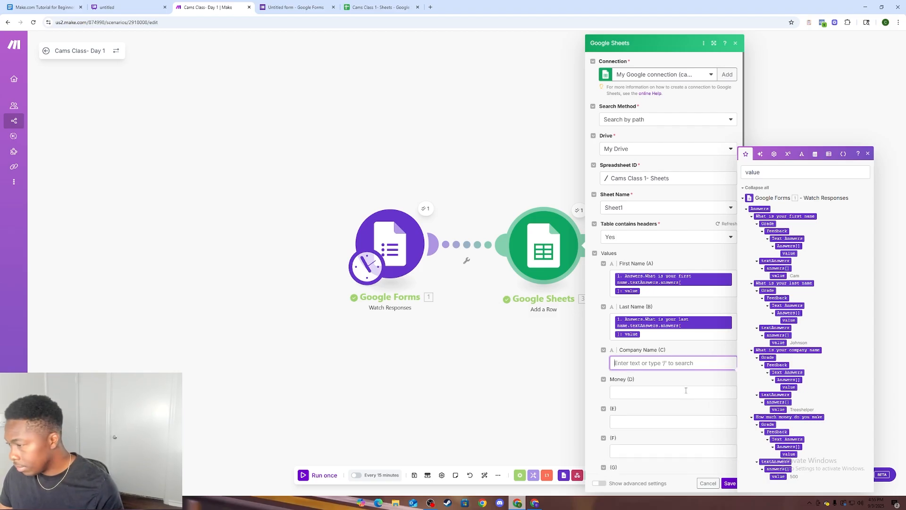
click(780, 409)
- Map the textAnswers value of "How much money do you make" to Money (D) and save the Google Sheets module
key(Tab)
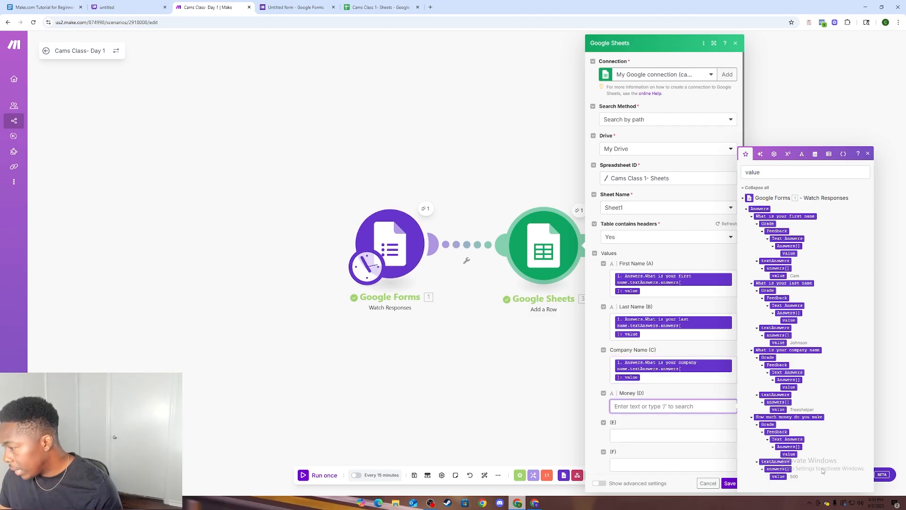
click(780, 476)
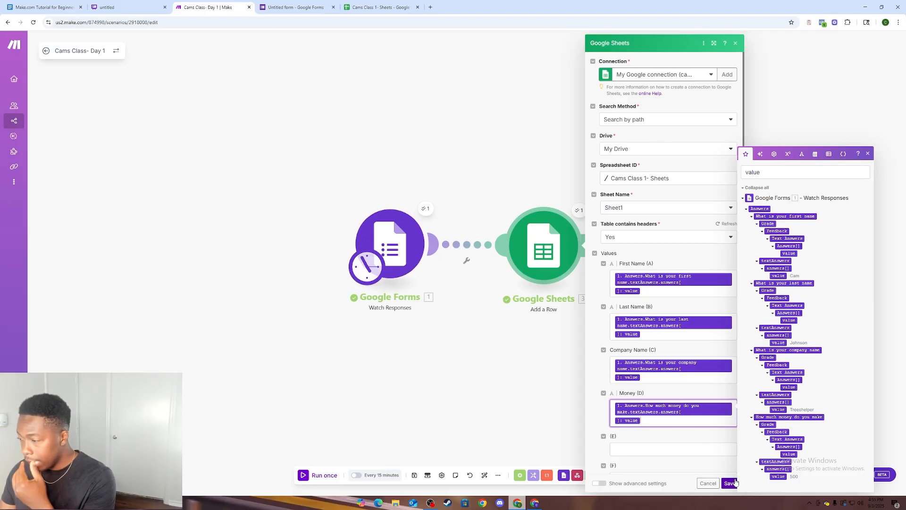
click(734, 483)
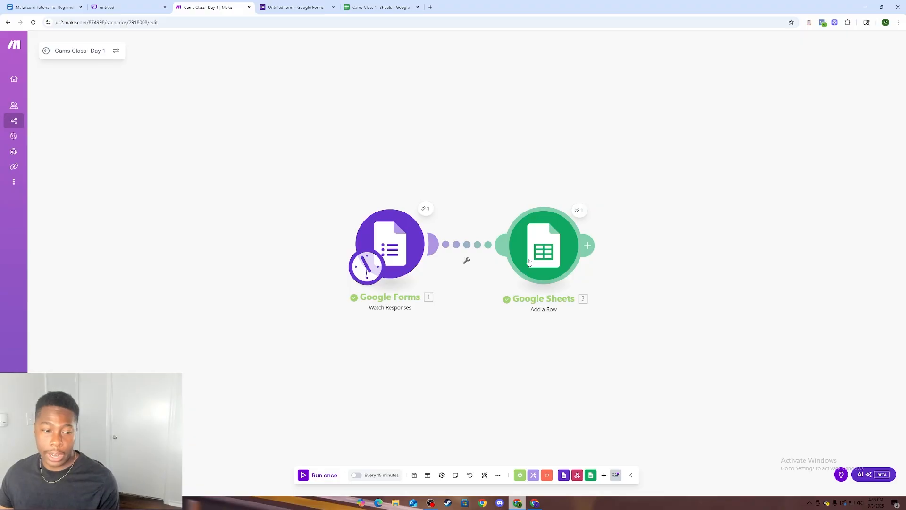
- Reset the Google Forms trigger's starting point to All and run the scenario once to process the existing response
click(321, 475)
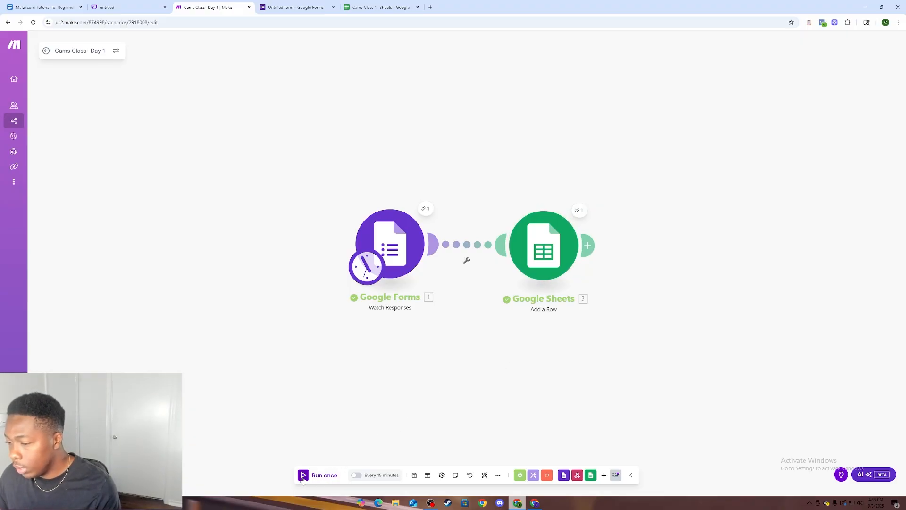
right_click(404, 254)
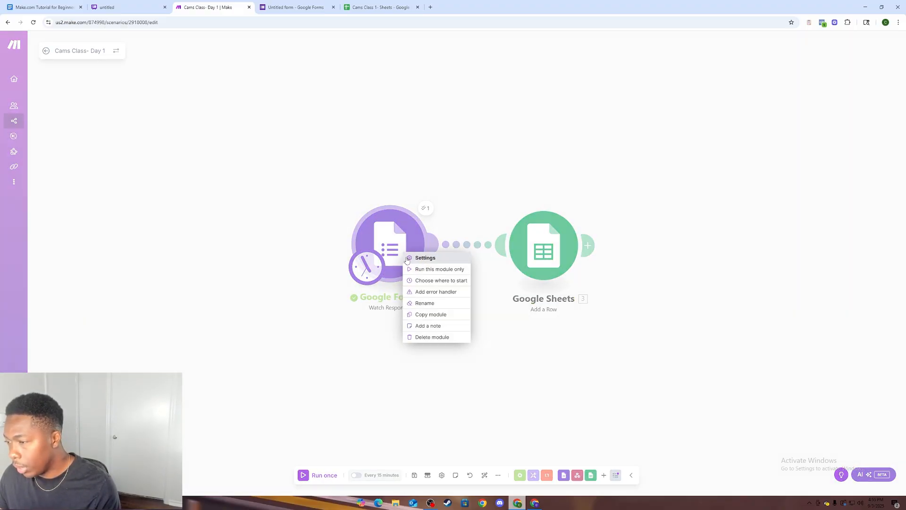
click(427, 280)
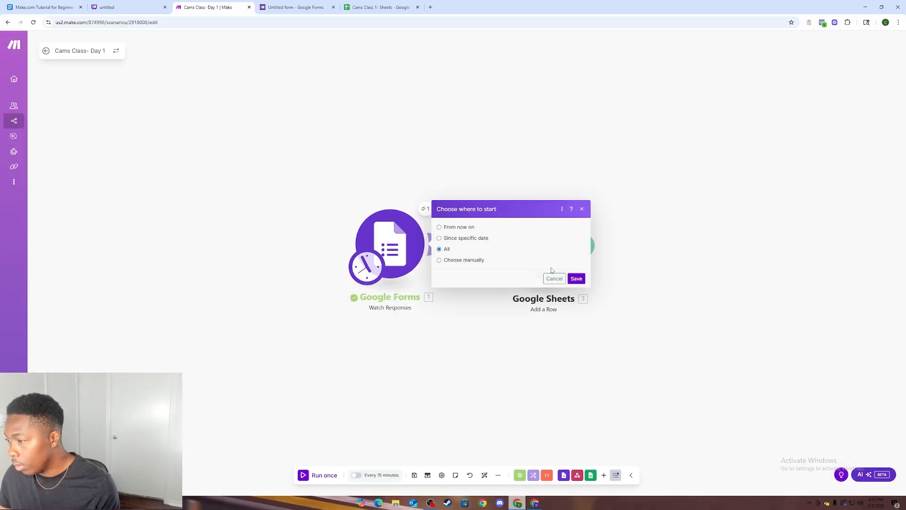
click(576, 279)
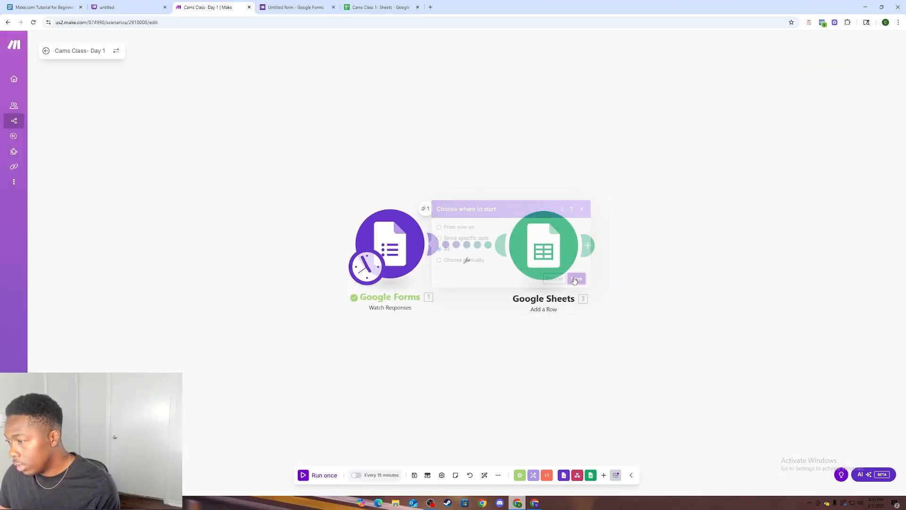
click(304, 476)
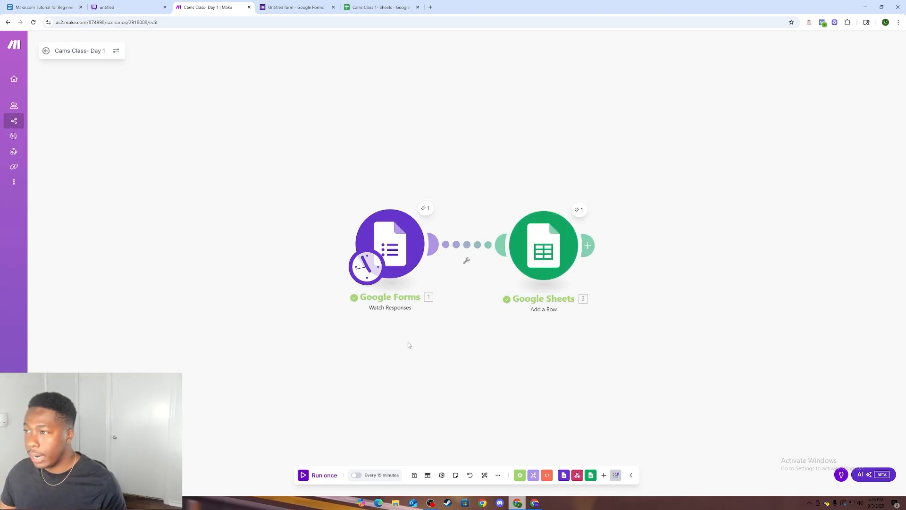
- Check the Cams Class 1- Sheets spreadsheet for the row added by the scenario
click(377, 7)
click(59, 148)
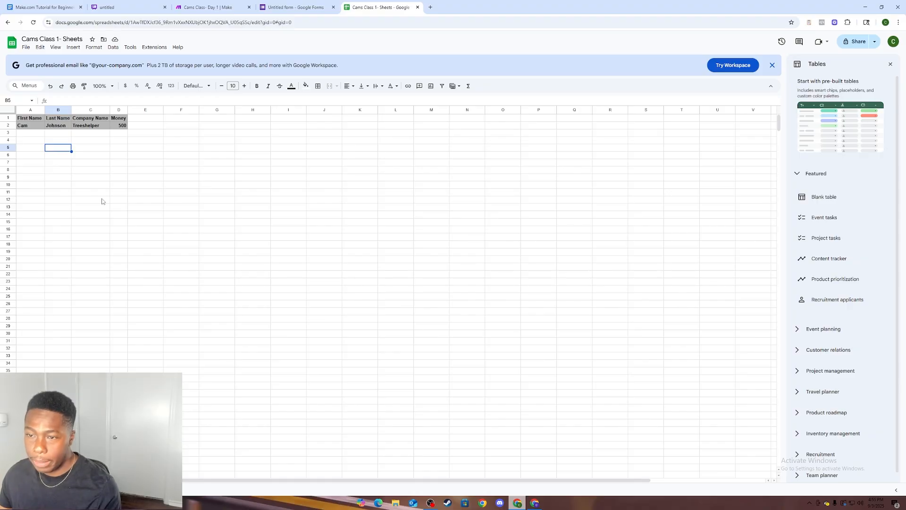
- Check the workflow plan in Whimsical, then add OpenAI's "Create a completion (prompt)" module after the Google Sheets module in Make
click(120, 149)
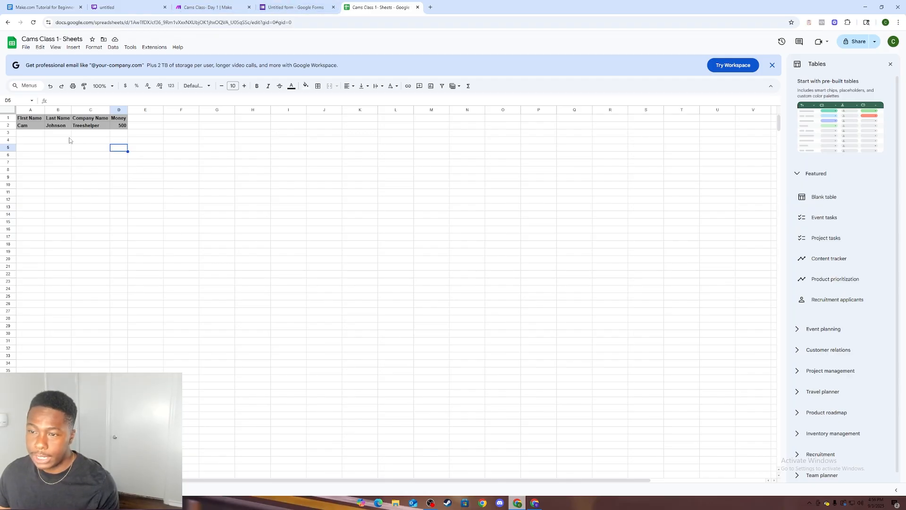
click(158, 4)
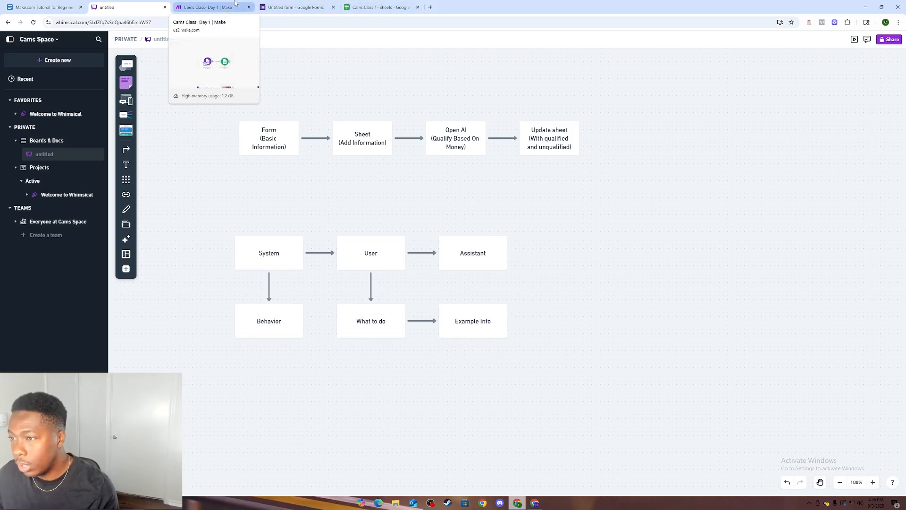
click(214, 7)
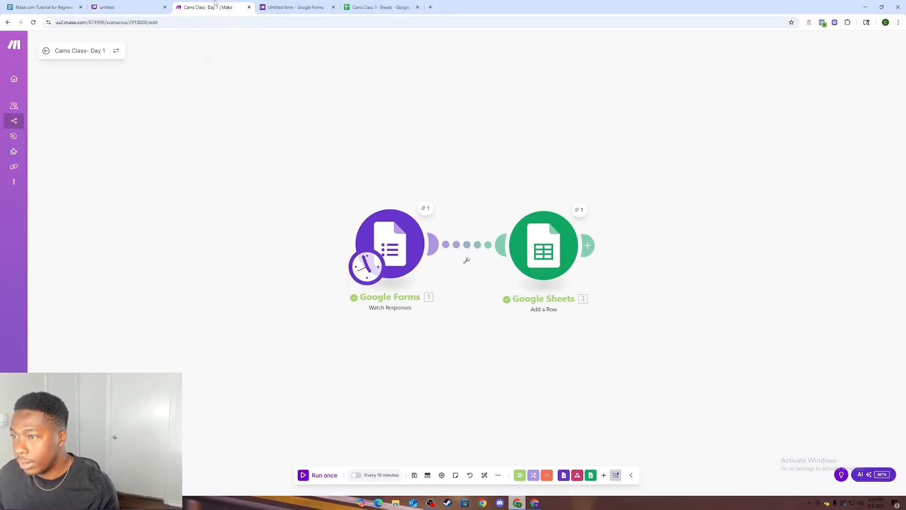
drag(631, 269, 400, 260)
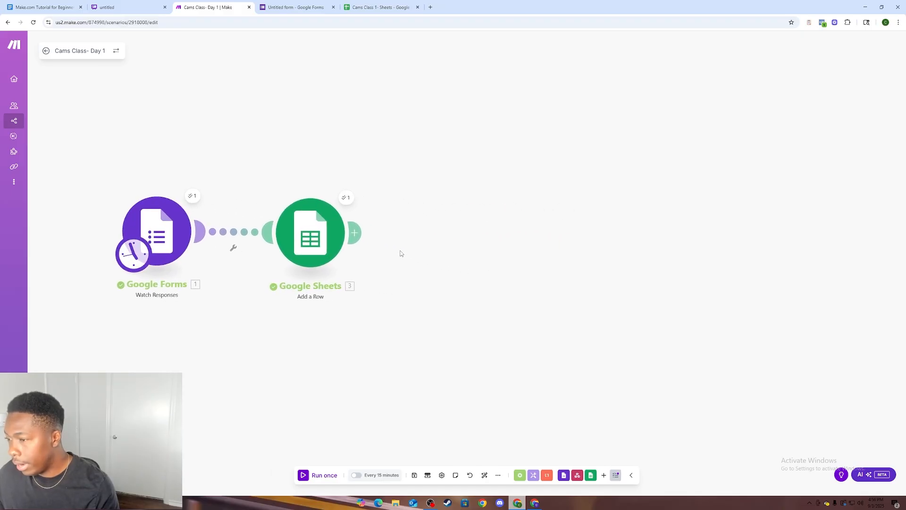
click(354, 233)
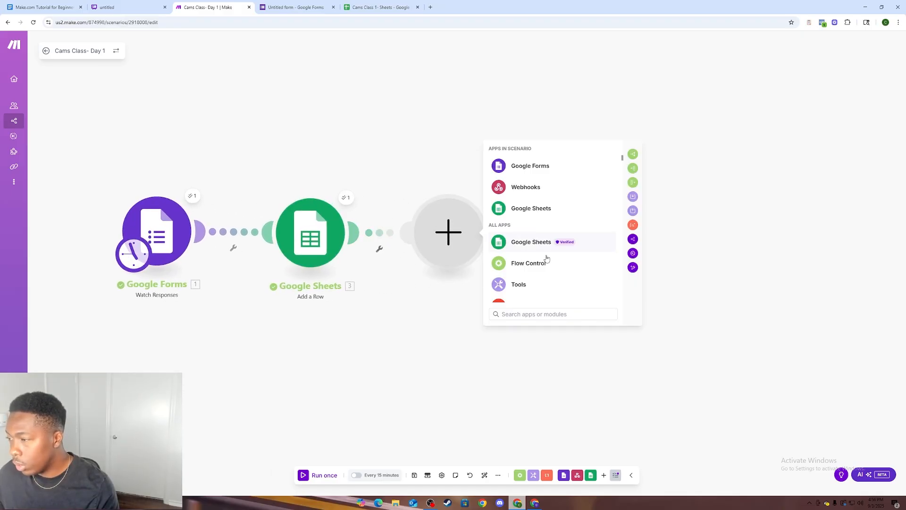
text(op)
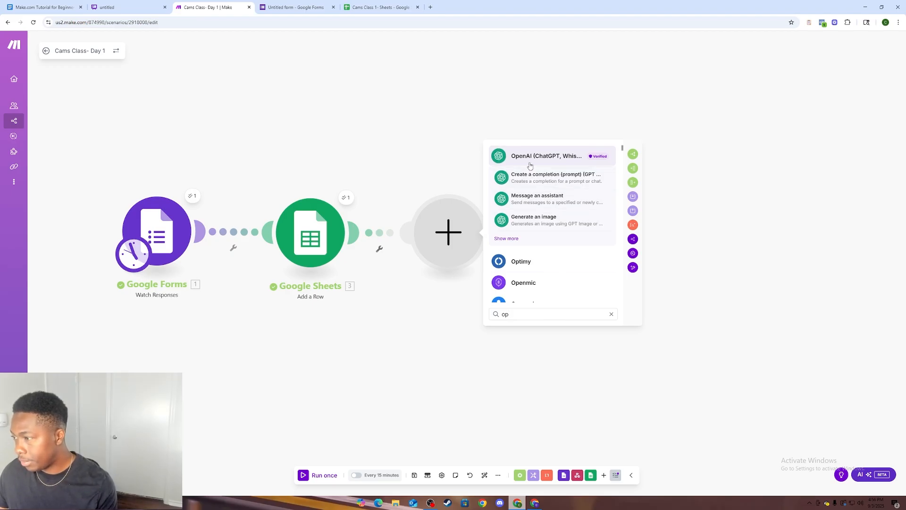
click(529, 166)
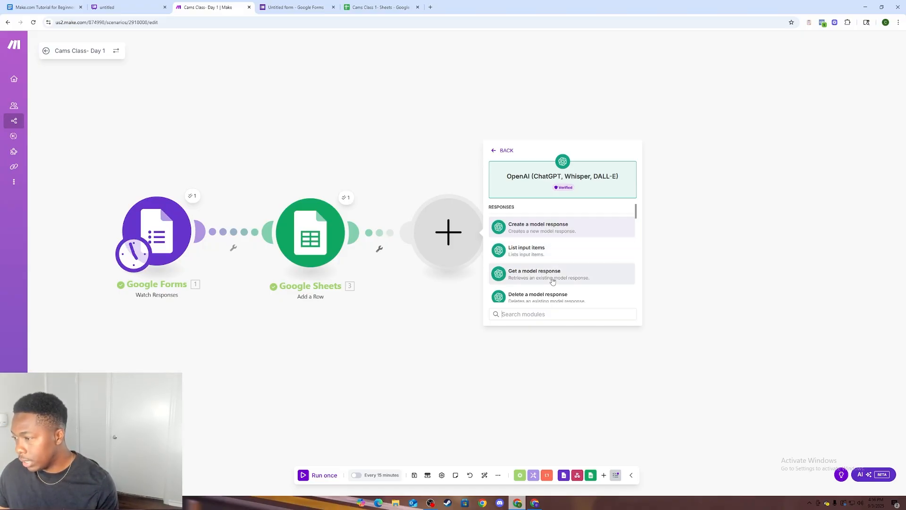
scroll(553, 281, down, 3)
scroll(556, 274, up, 3)
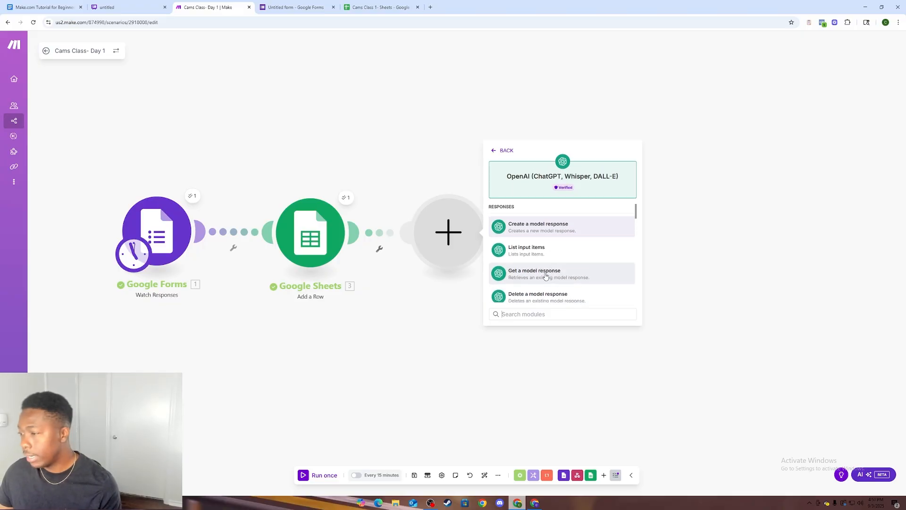
scroll(547, 269, down, 2)
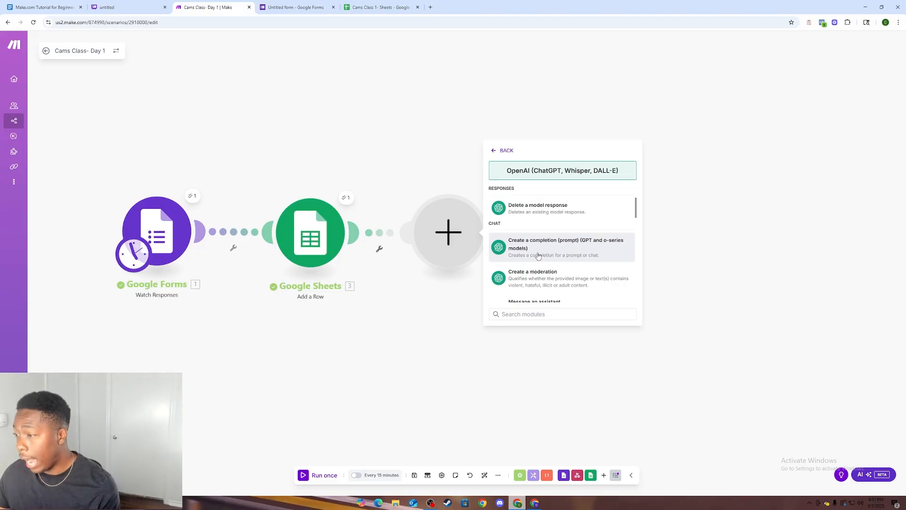
click(539, 255)
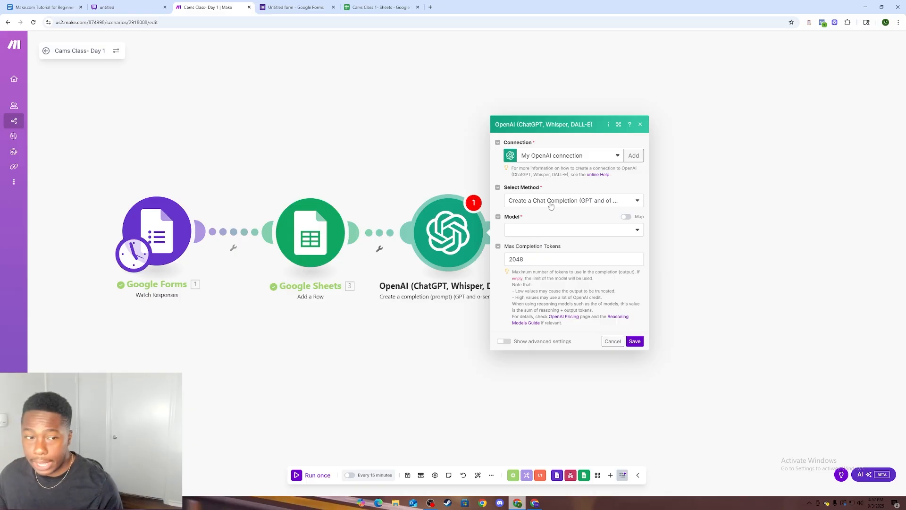
- Set the OpenAI module's model to gpt-5 (system) and add a first message
click(560, 233)
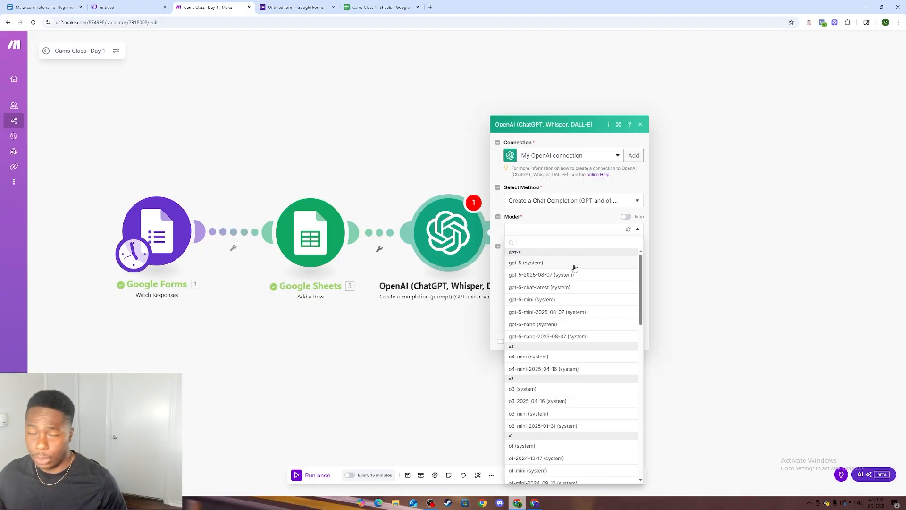
click(527, 263)
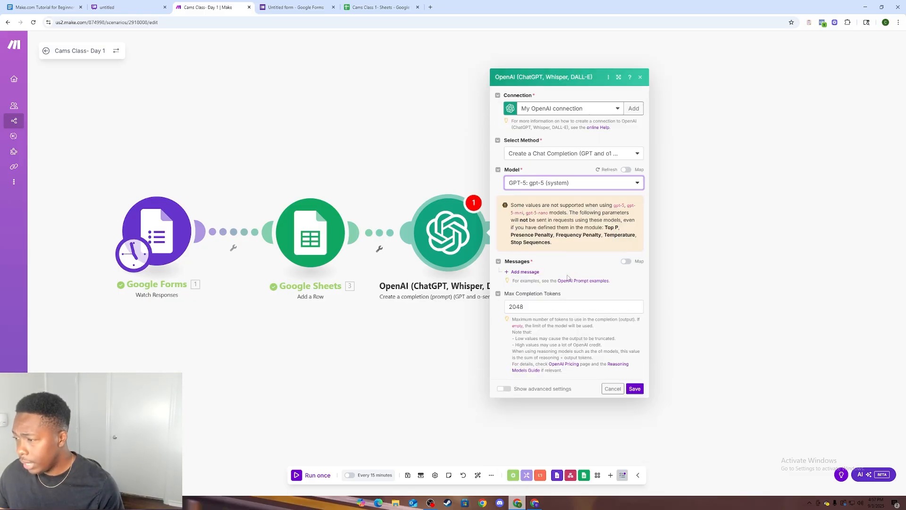
click(531, 272)
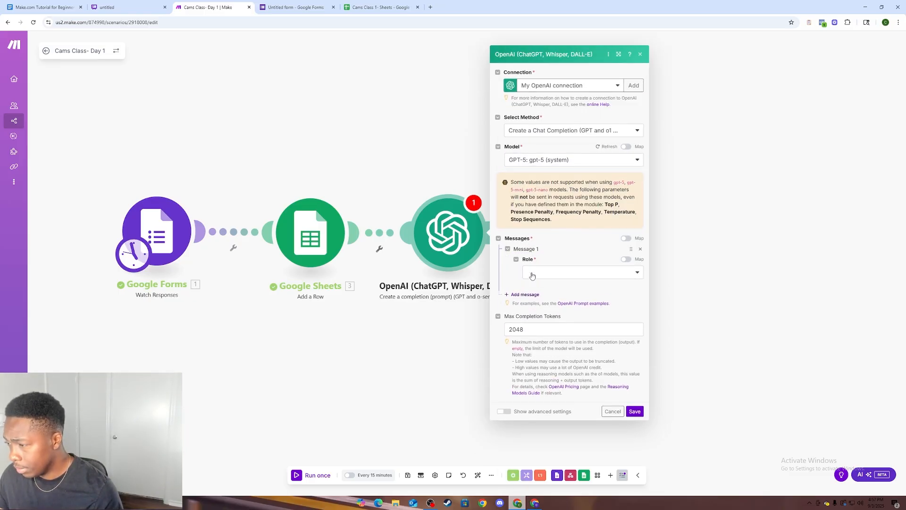
- Give Message 1 the Developer / System role, following the Whimsical diagram, with the text content "You are a pro helper"
click(533, 276)
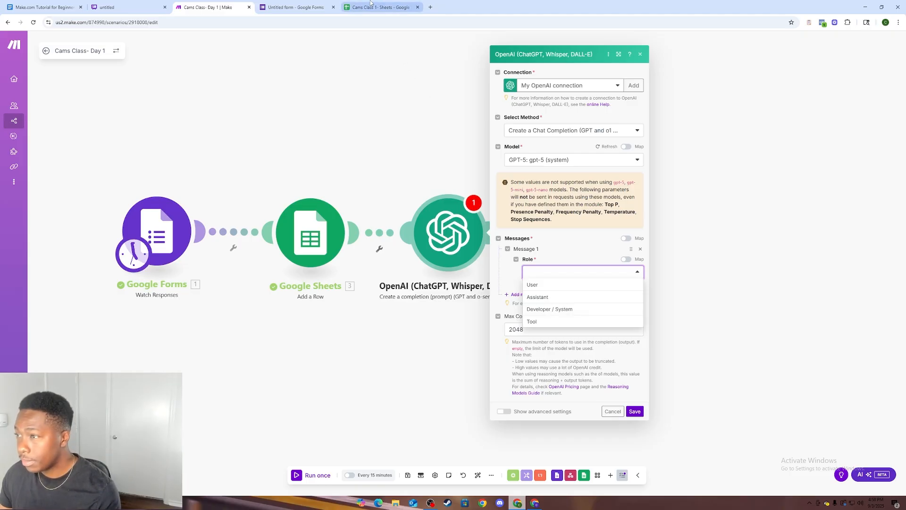
click(144, 5)
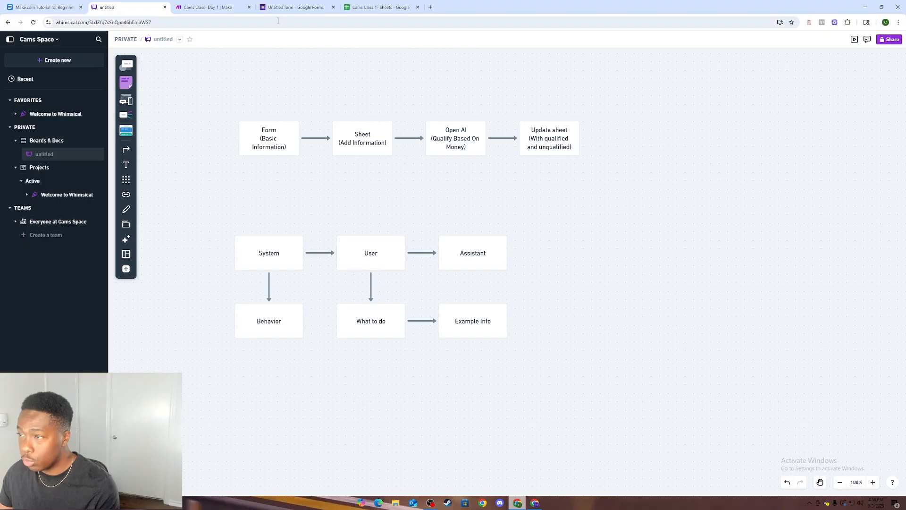
click(208, 7)
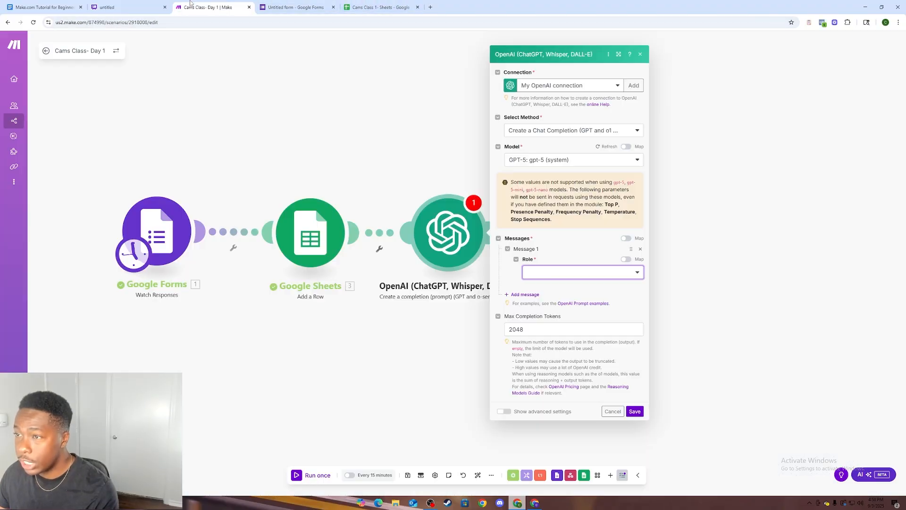
click(547, 272)
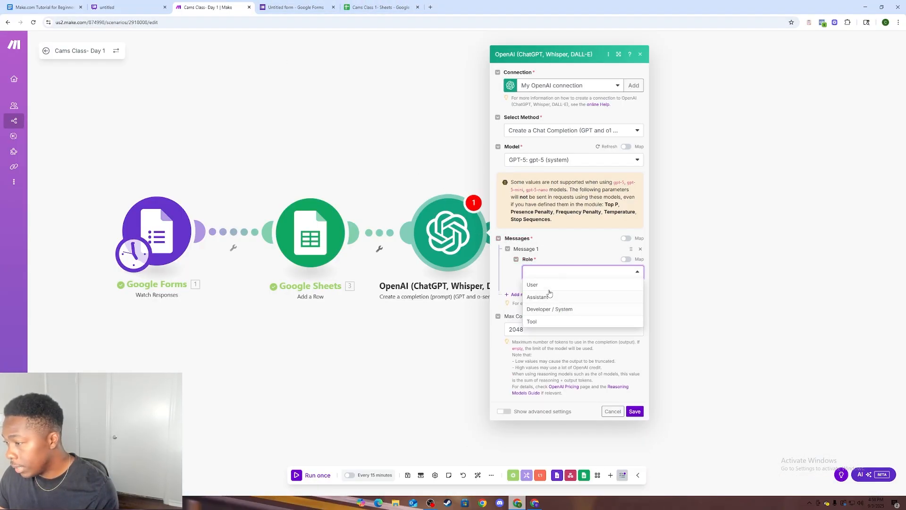
click(559, 310)
click(550, 291)
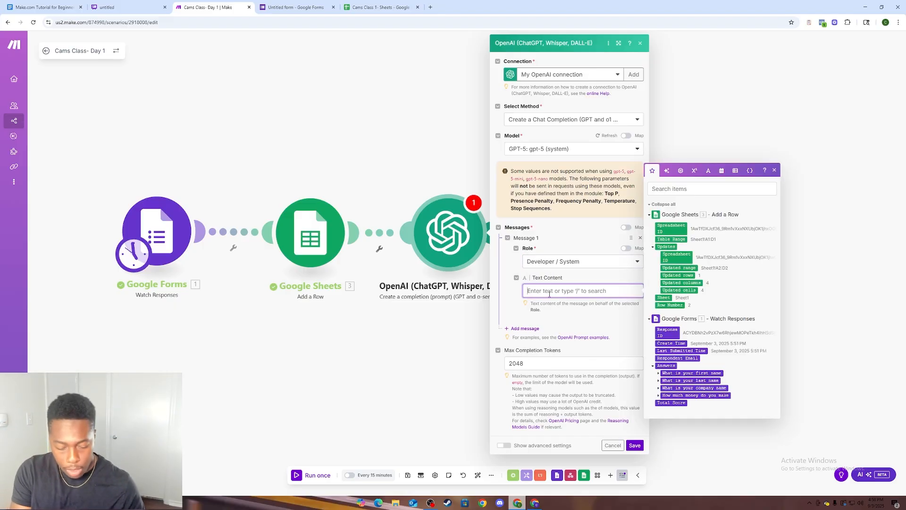
text(You )
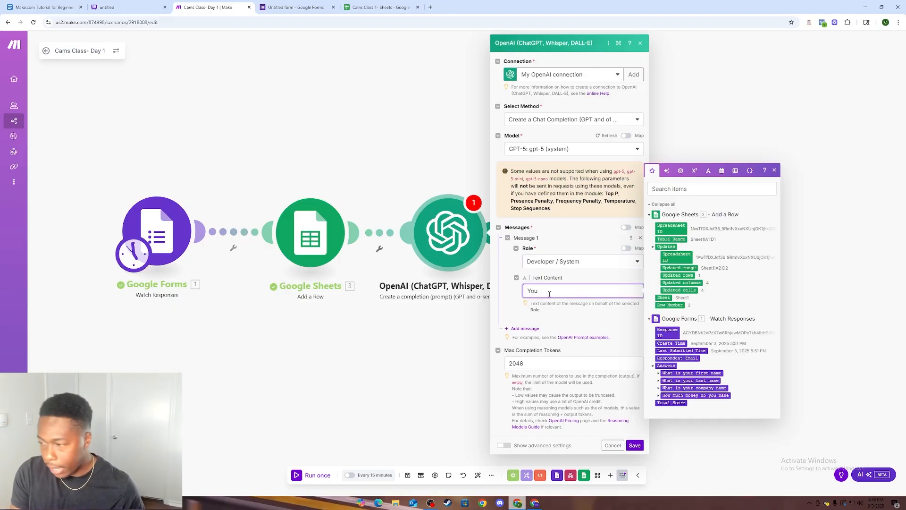
text(are a)
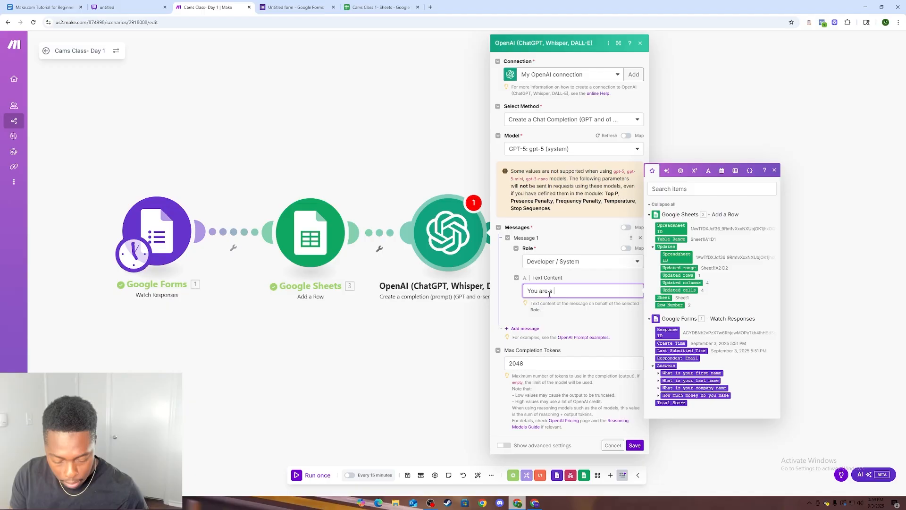
text(pro)
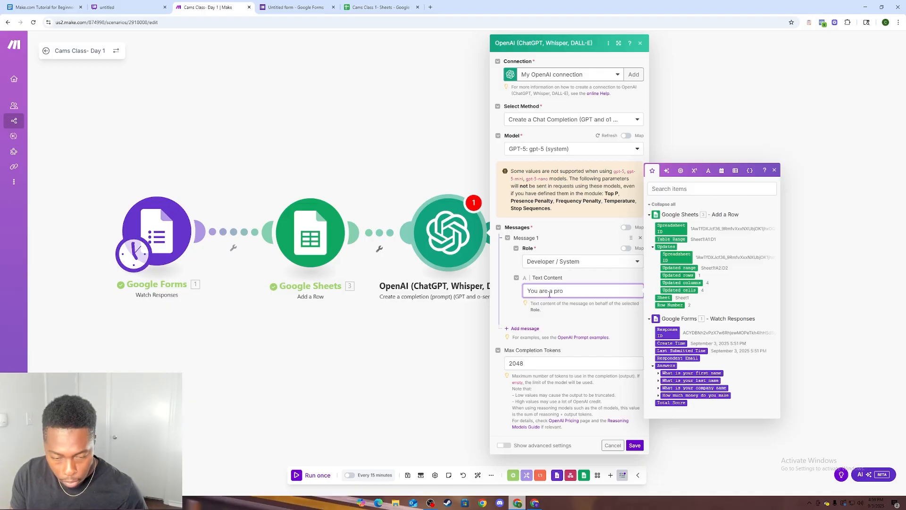
text( he)
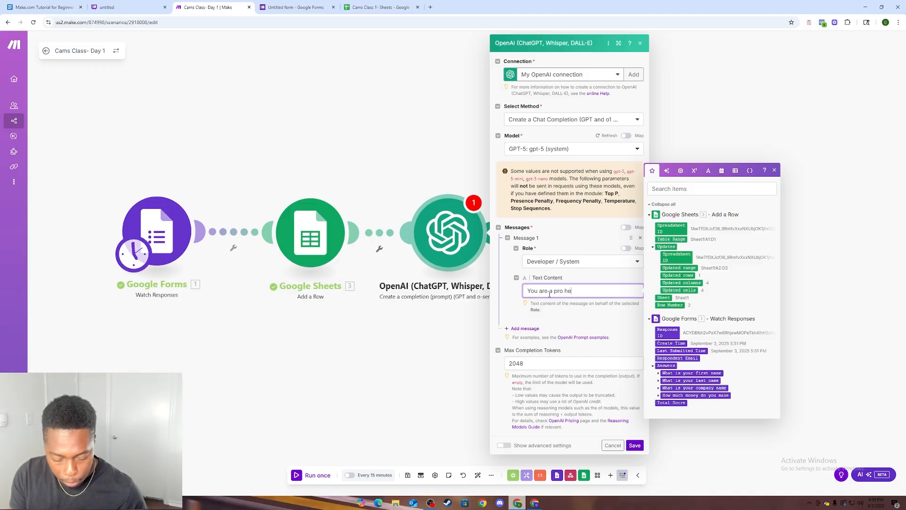
text(lper)
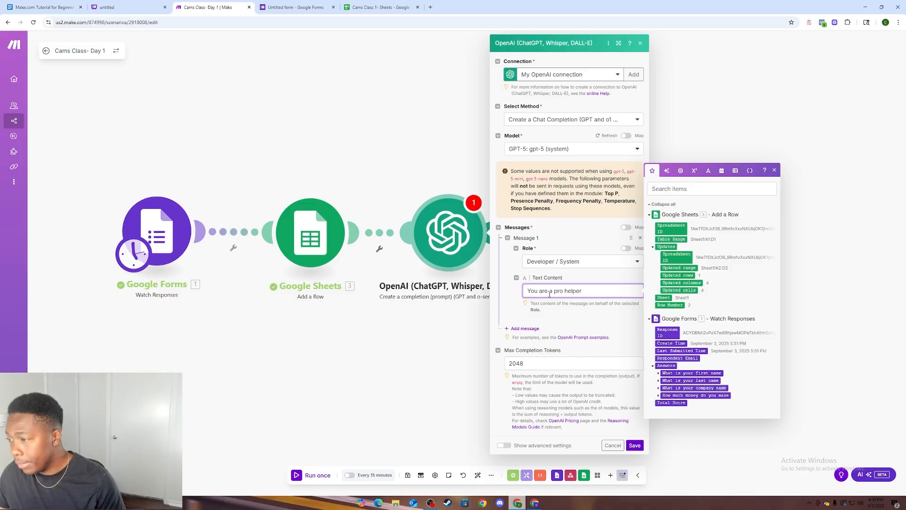
click(587, 326)
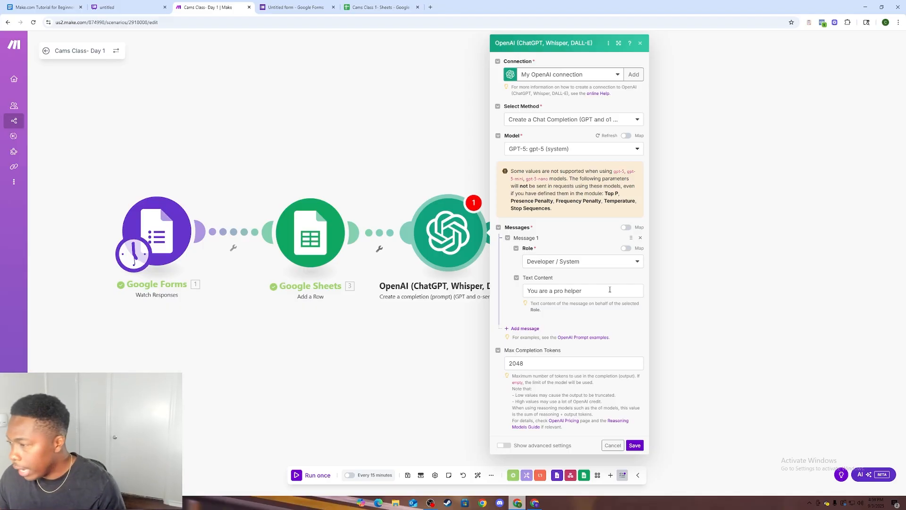
- Add a second message and set its role to User, following the role diagram in Whimsical
click(526, 329)
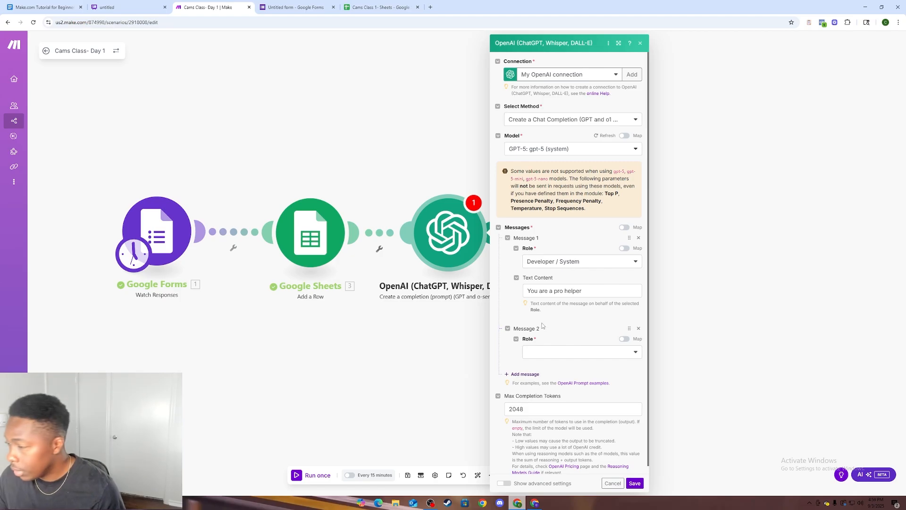
click(586, 356)
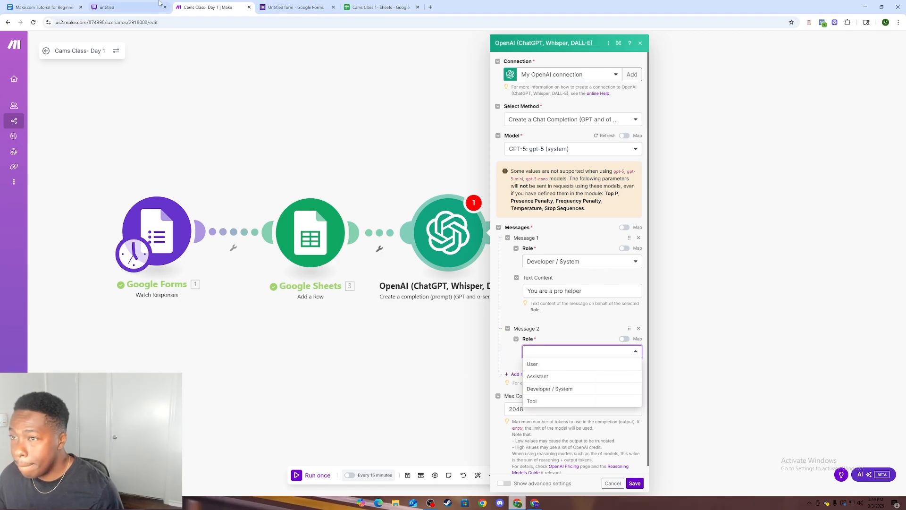
click(137, 7)
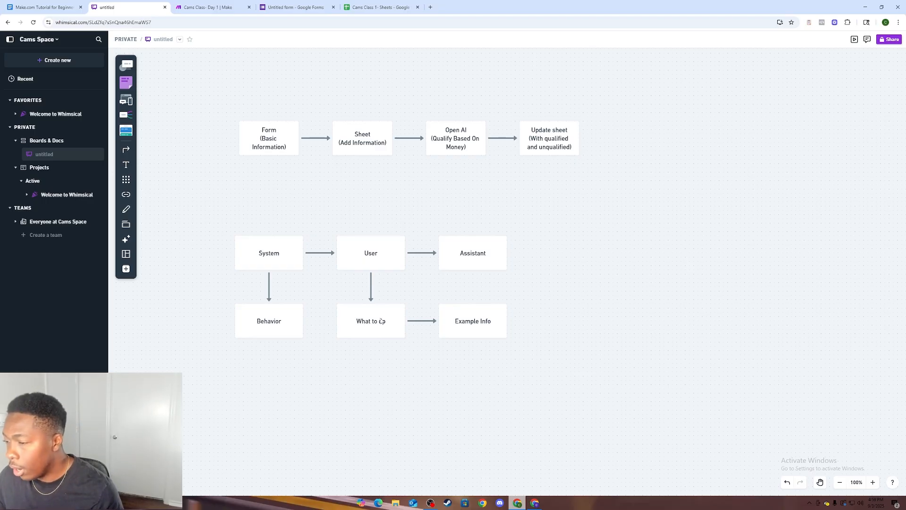
click(214, 6)
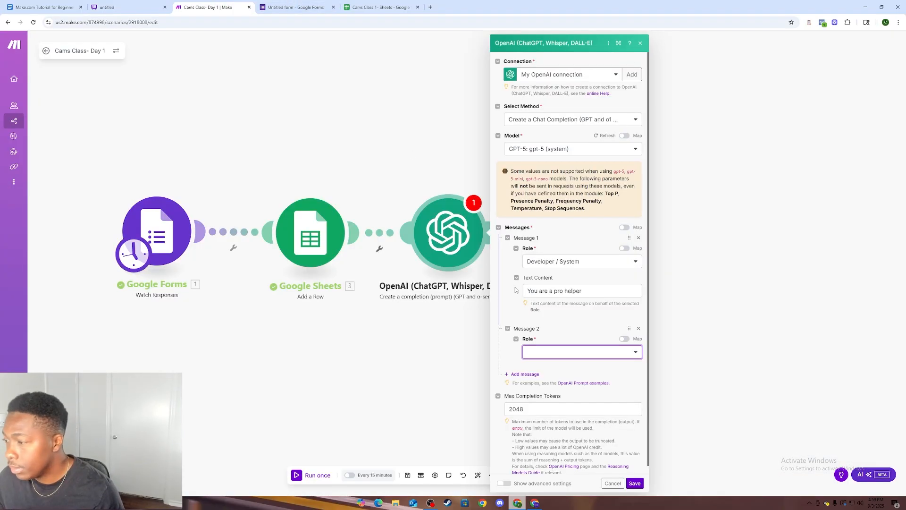
click(571, 351)
click(577, 364)
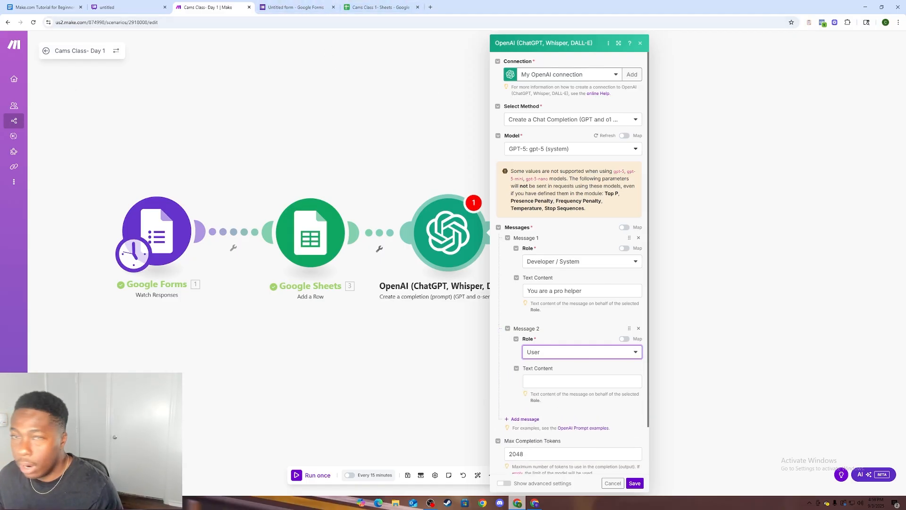
- Paste the prompt into Message 2's text content that replies only Qualified for amounts of at least 1000 and Unqualified for amounts below 1000
key(alt+Tab)
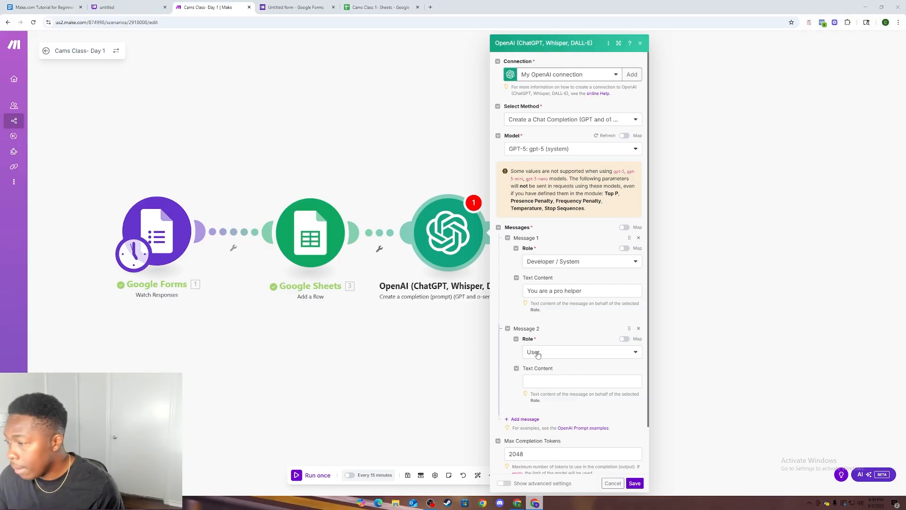
click(556, 382)
right_click(555, 383)
click(581, 304)
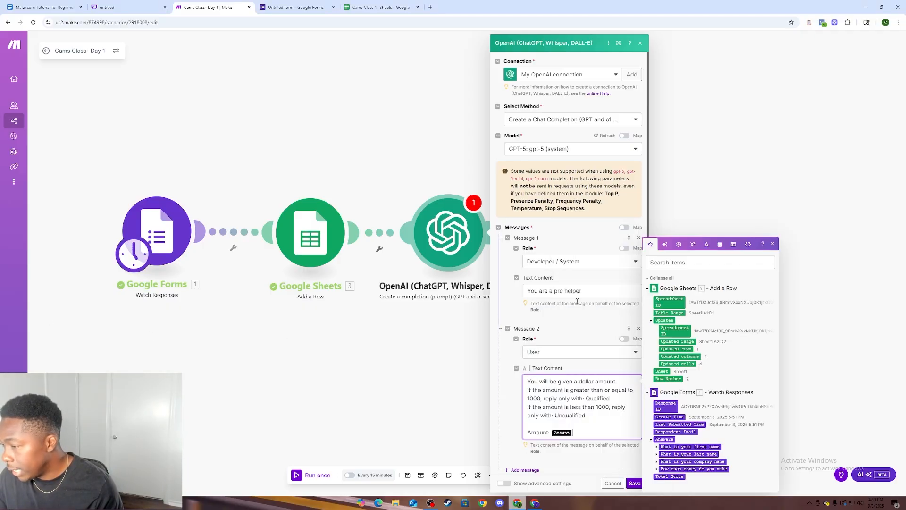
scroll(584, 398, down, 1)
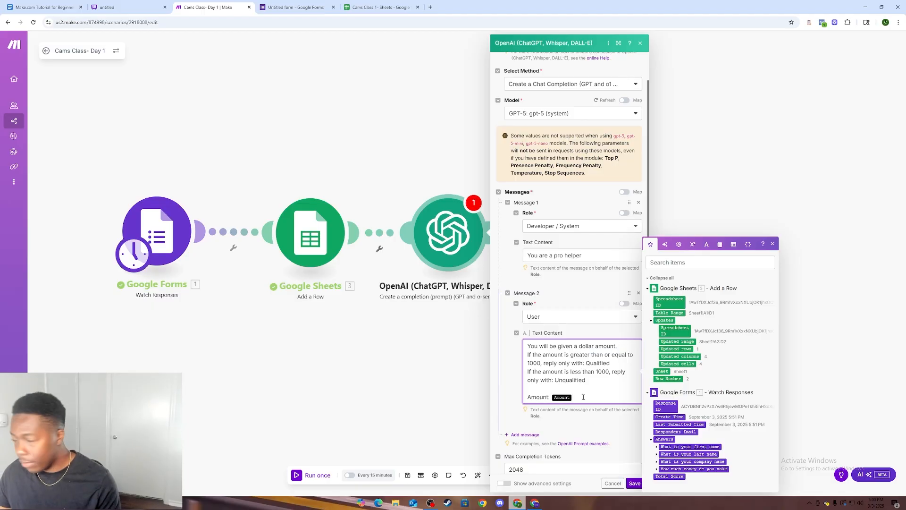
- Delete the Amount placeholder at the end of Message 2's prompt and check the Money column in Google Sheets
key(BackSpace)
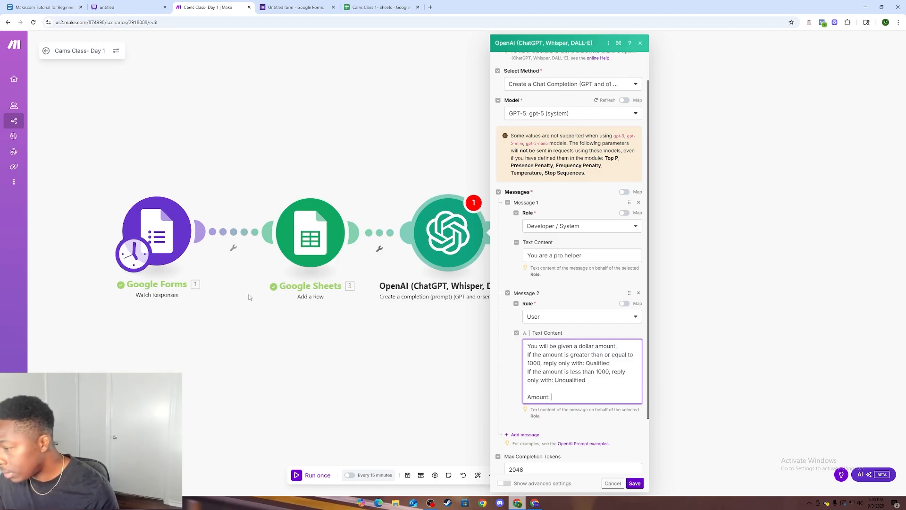
scroll(557, 407, down, 2)
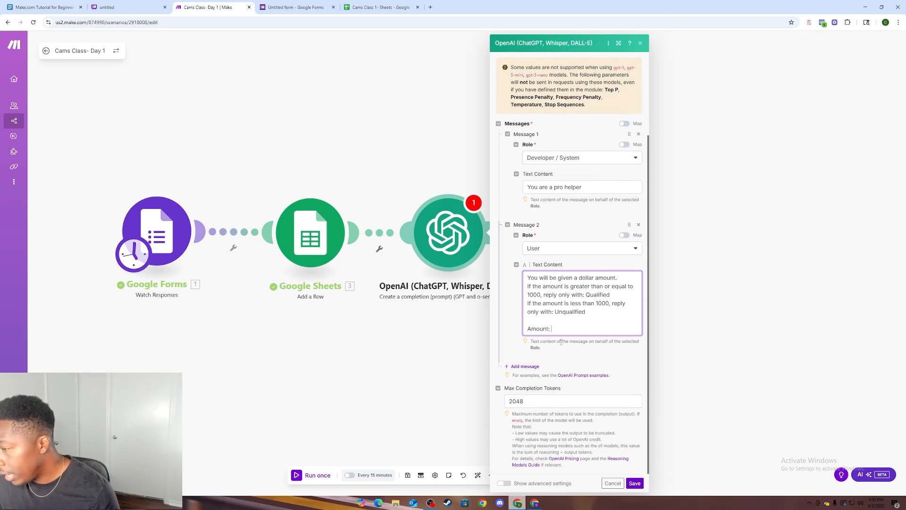
click(564, 326)
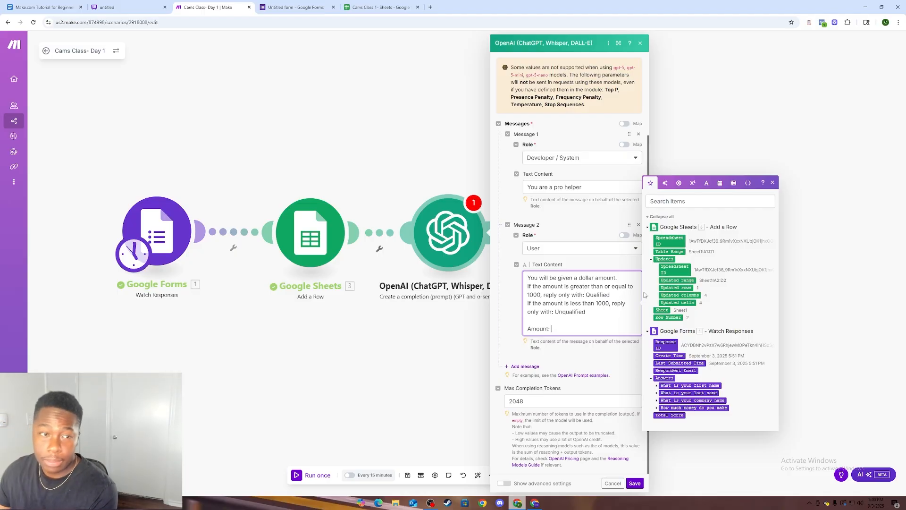
click(380, 7)
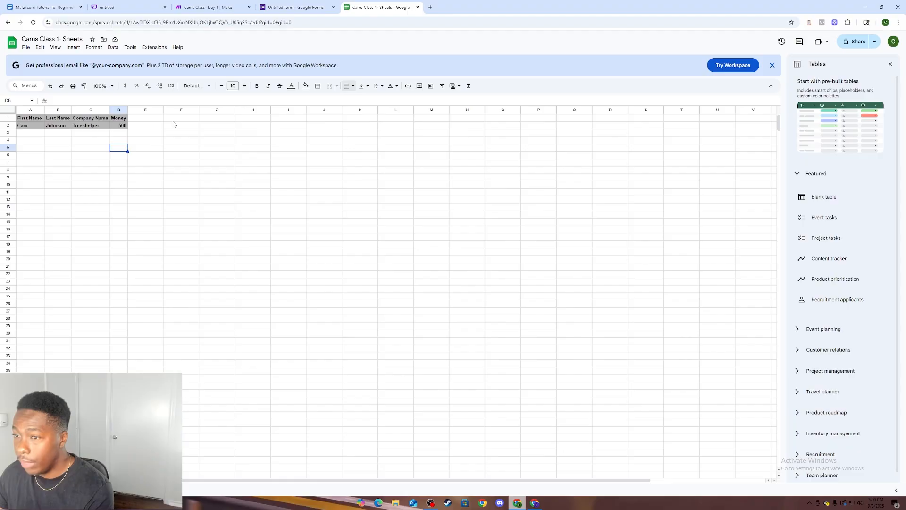
click(251, 3)
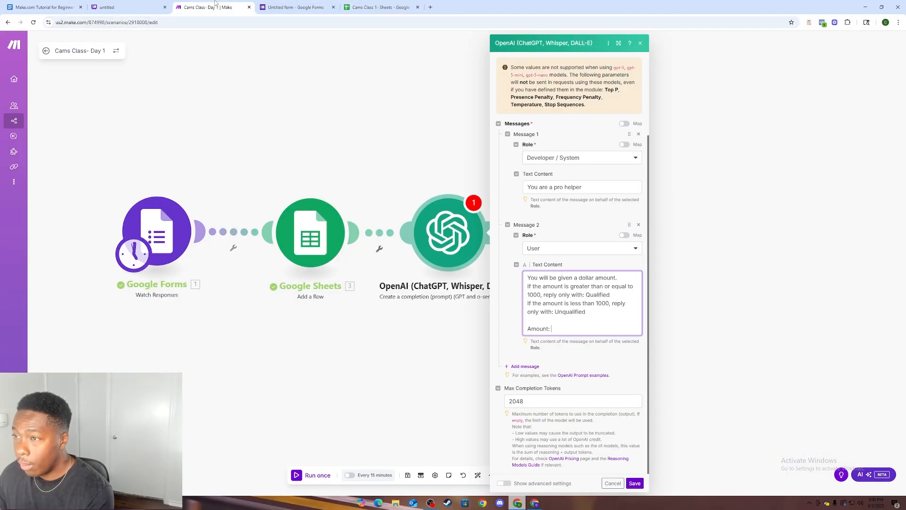
- Map the textAnswers value of "How much money do you make" after "Amount:" in Message 2 and save the OpenAI module
click(576, 333)
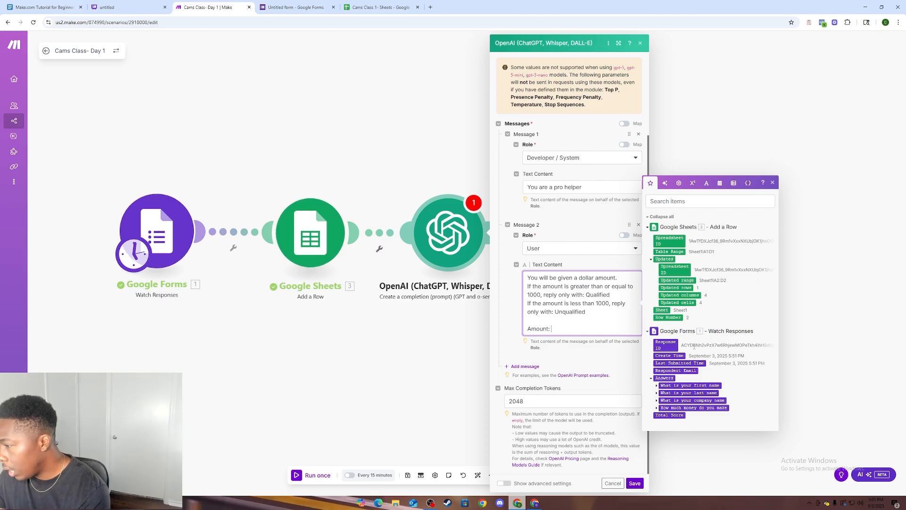
click(659, 410)
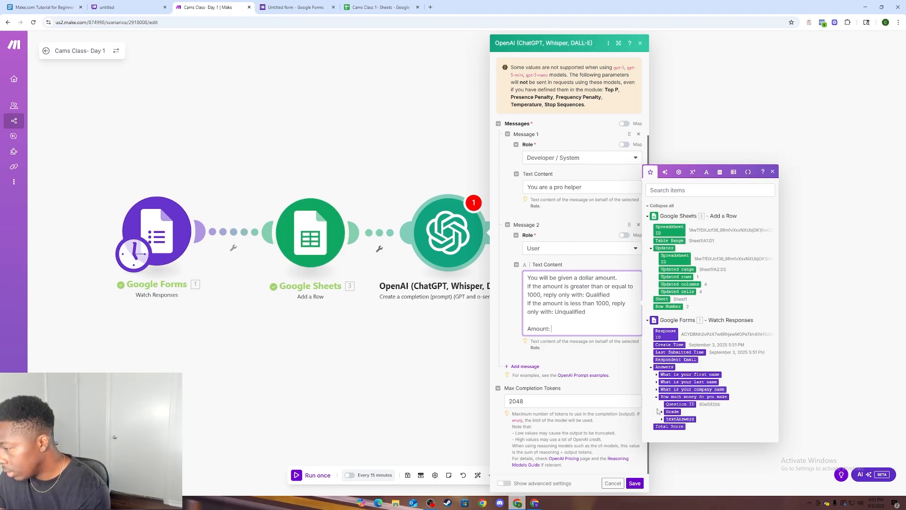
click(662, 423)
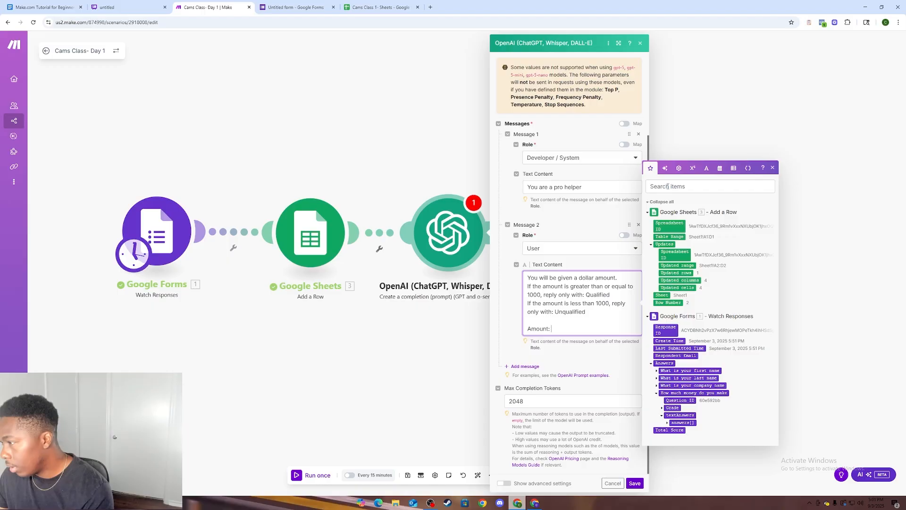
click(690, 186)
text(value)
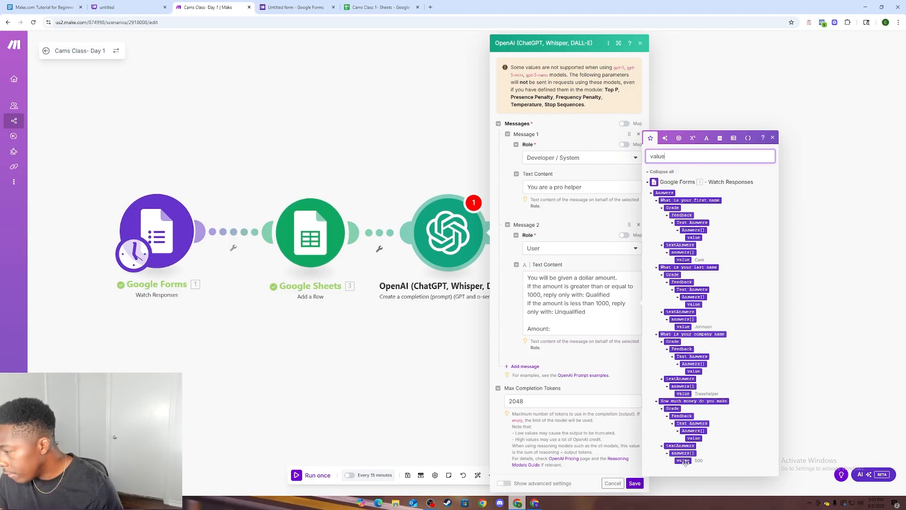
drag(683, 460, 574, 333)
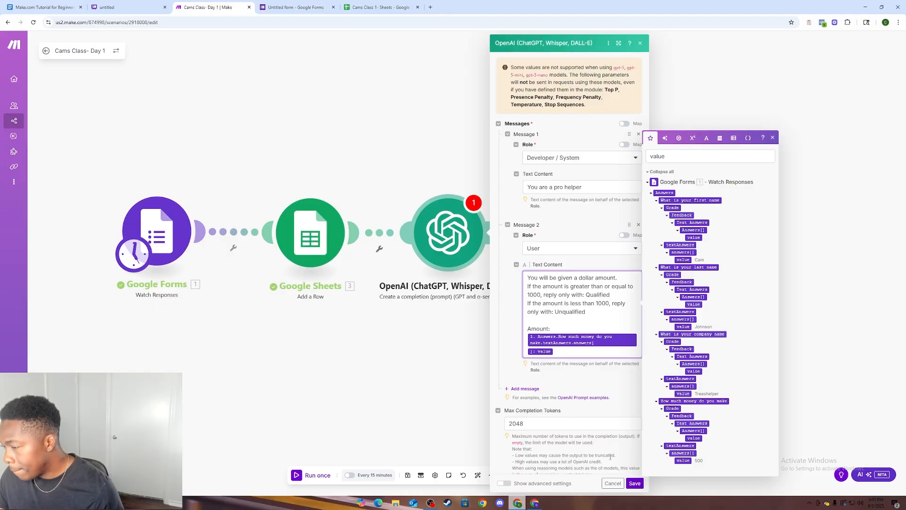
click(578, 232)
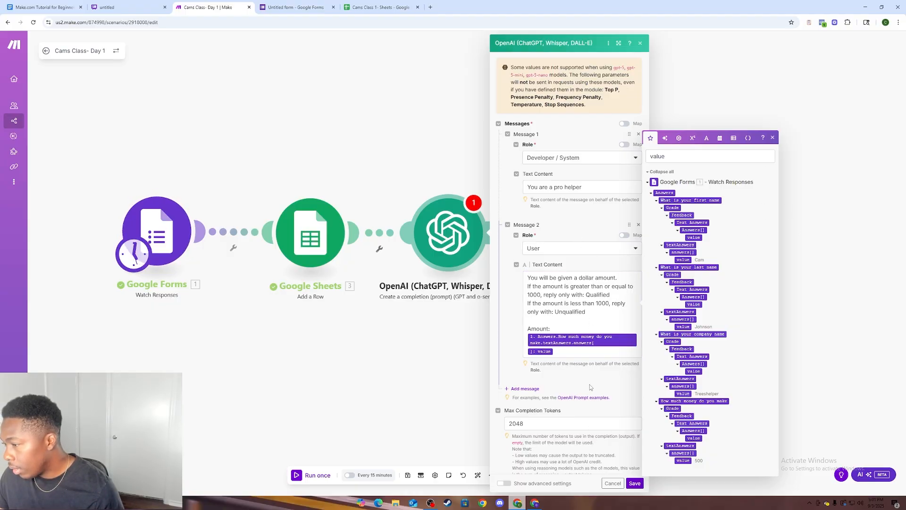
click(586, 423)
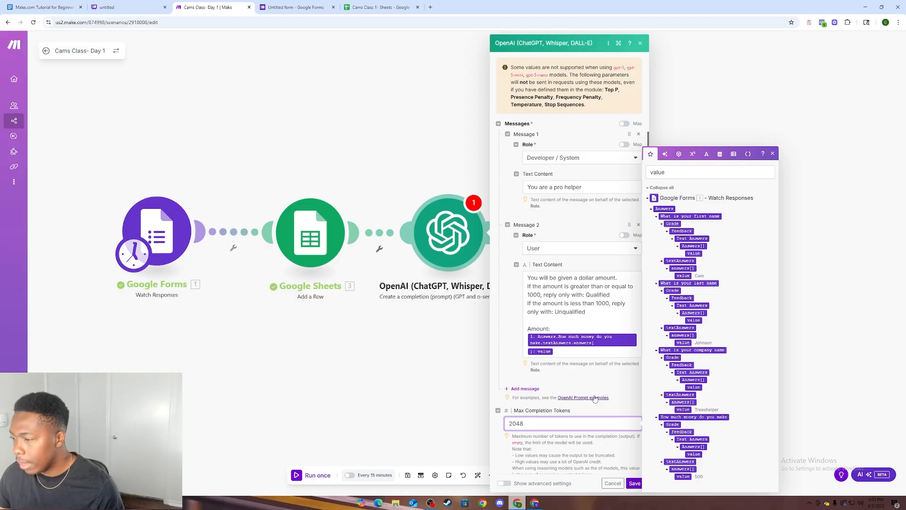
click(634, 483)
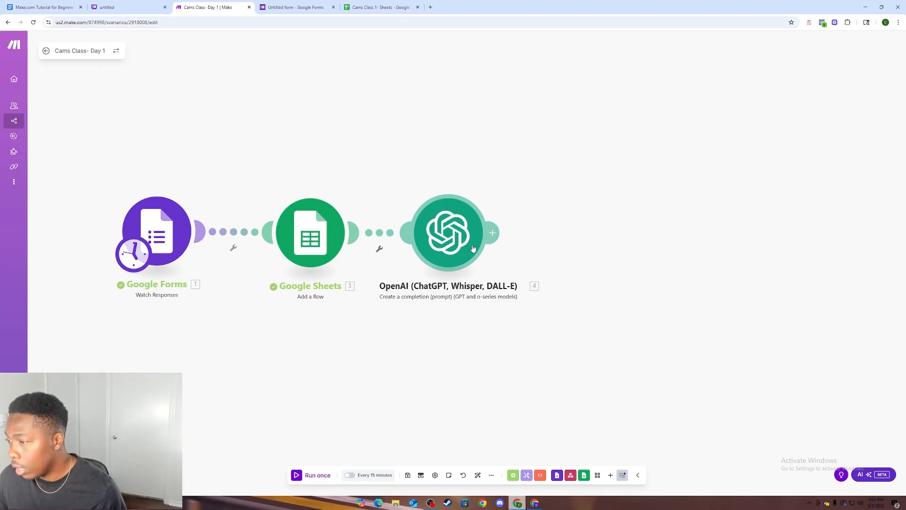
- Add the column header "Qualified" in cell E1 of the Cams Class 1- Sheets spreadsheet in Google Sheets
click(373, 4)
click(144, 119)
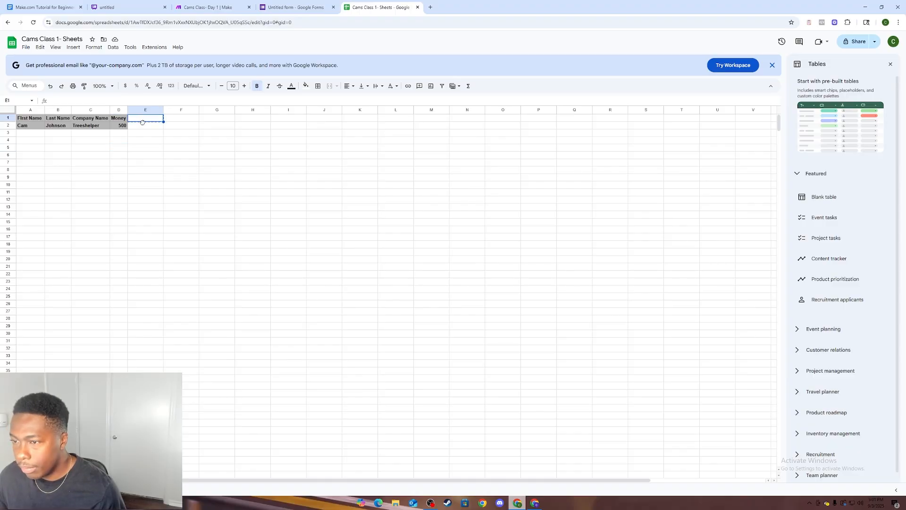
double_click(143, 116)
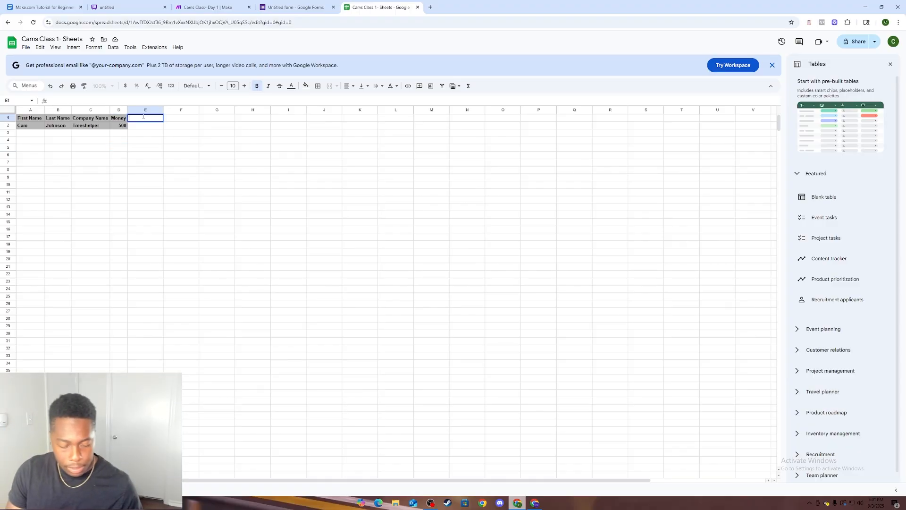
text(Quali)
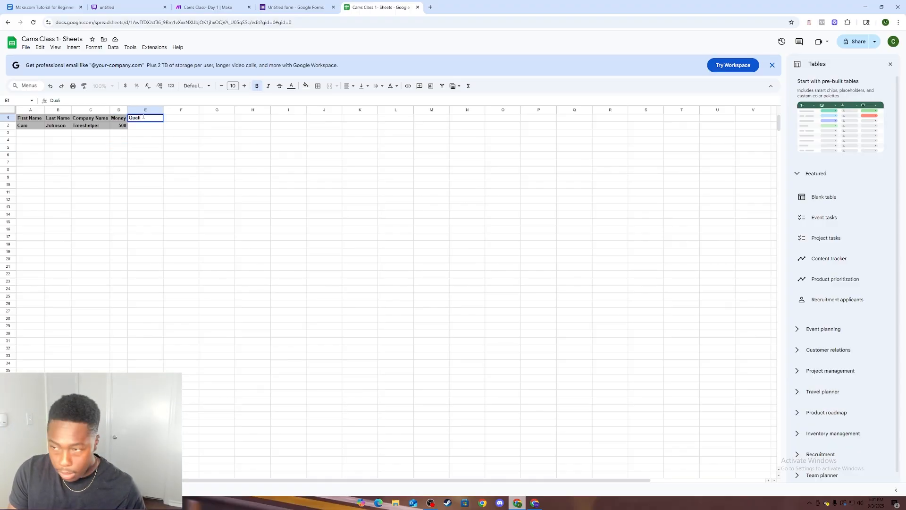
text(fied)
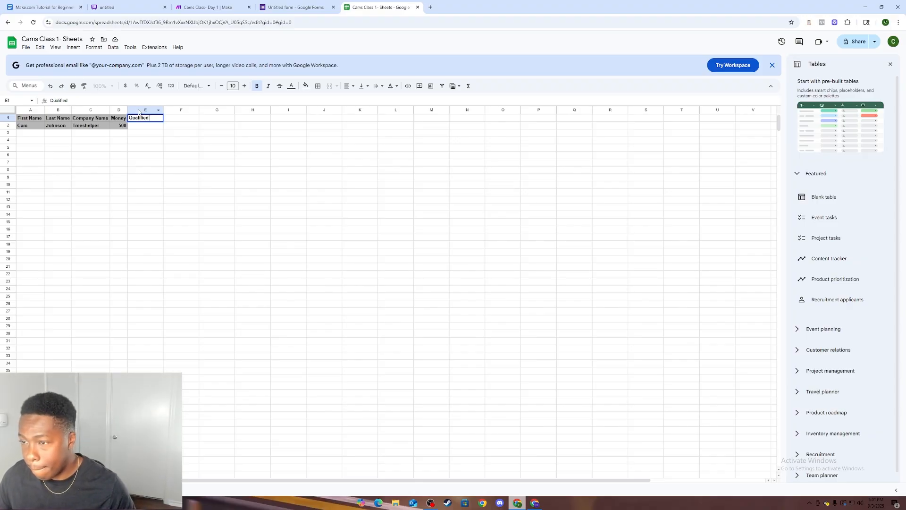
click(179, 144)
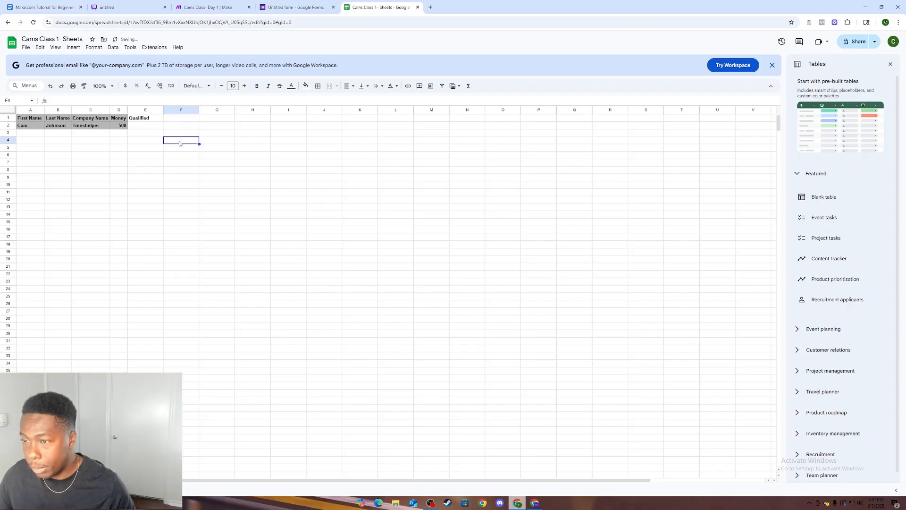
- Check the Whimsical flow diagram for the stage that follows OpenAI and return to the Make scenario
click(272, 6)
click(219, 7)
click(376, 6)
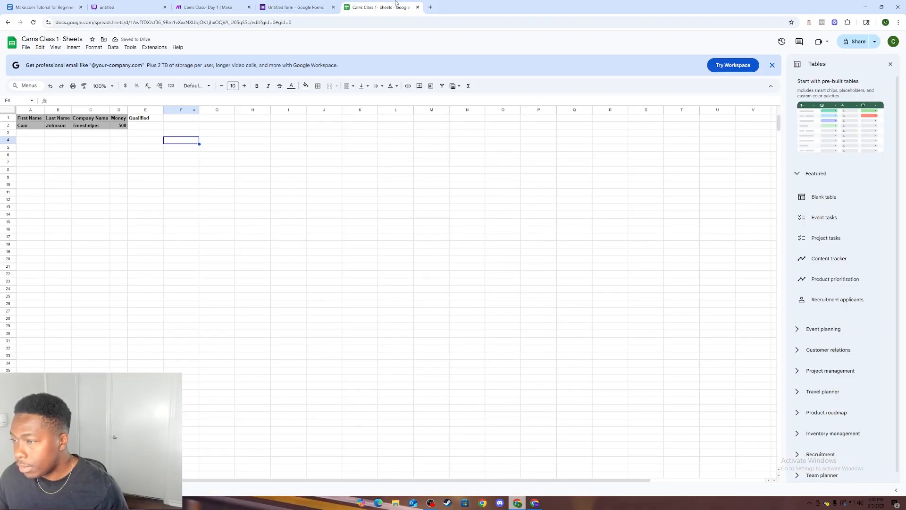
click(301, 5)
click(210, 6)
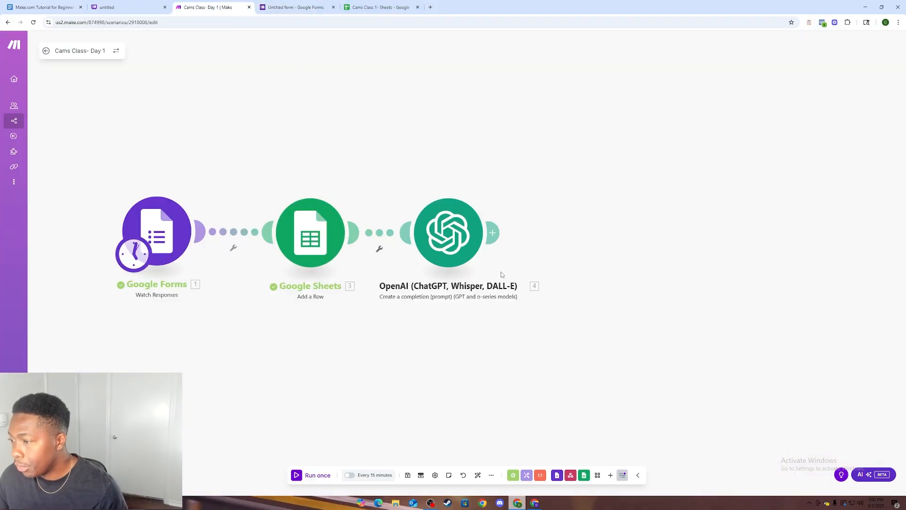
click(493, 232)
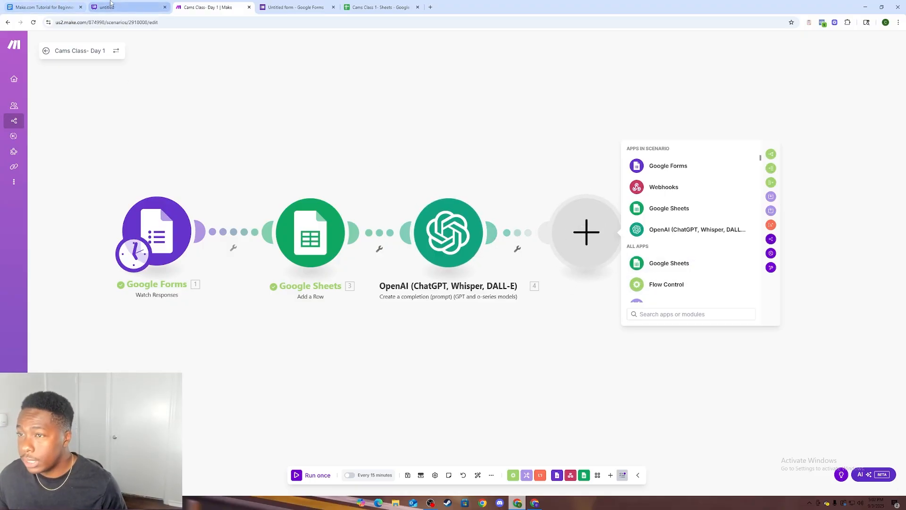
click(123, 7)
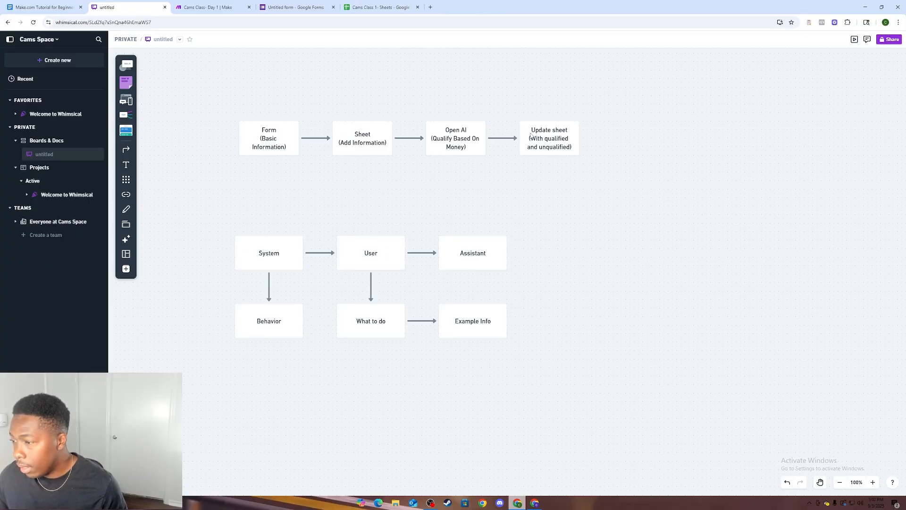
click(213, 6)
click(448, 231)
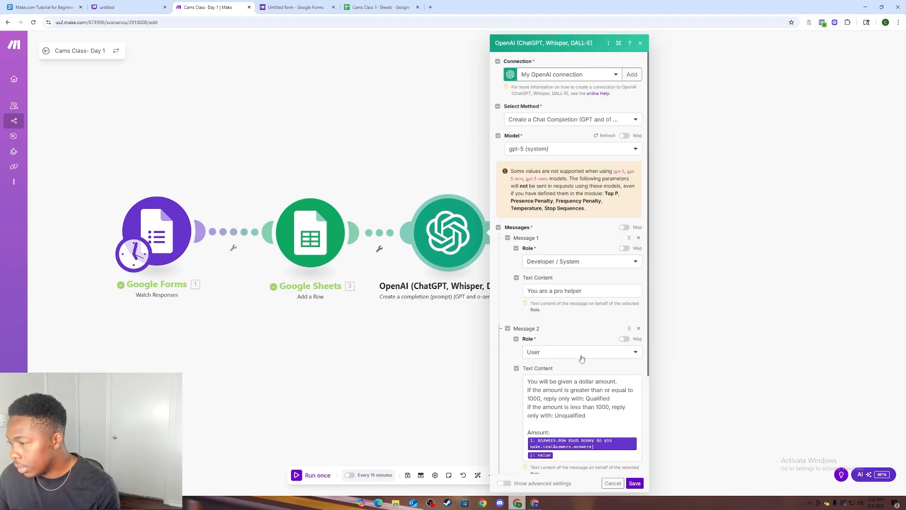
scroll(577, 364, down, 3)
click(531, 365)
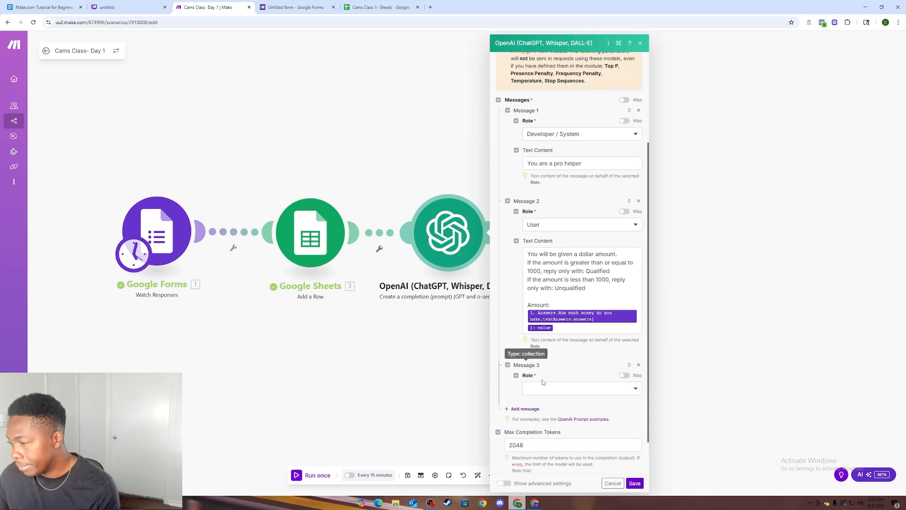
click(547, 387)
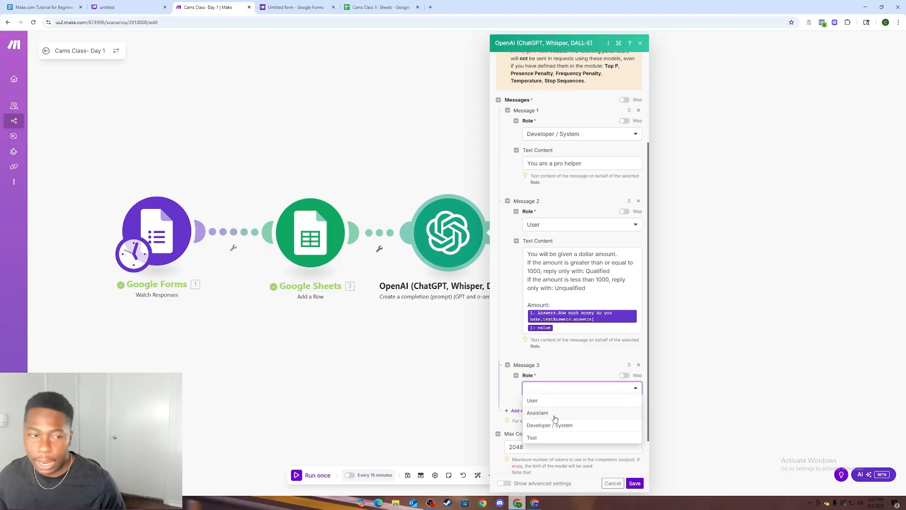
click(558, 371)
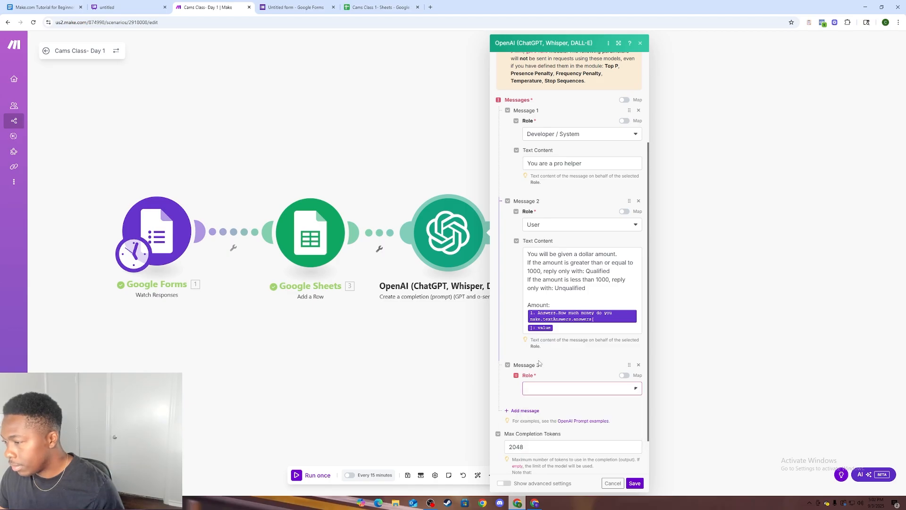
click(638, 365)
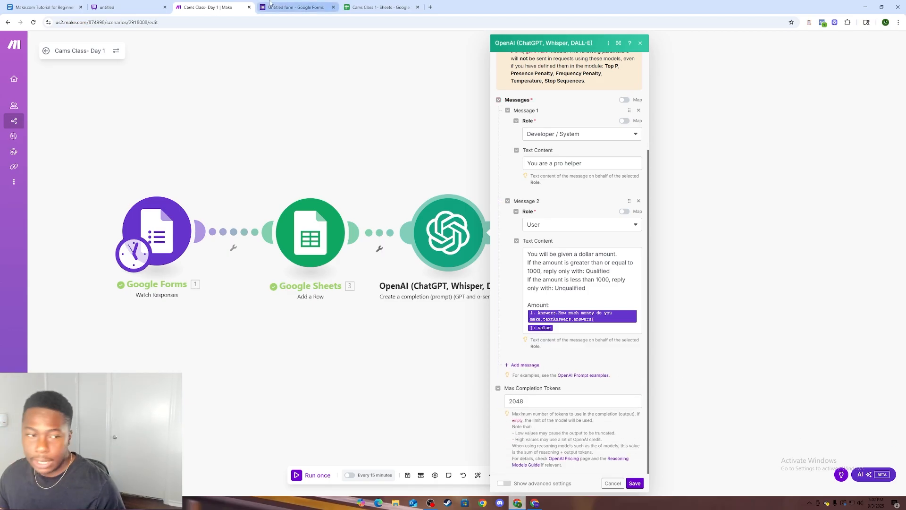
click(283, 7)
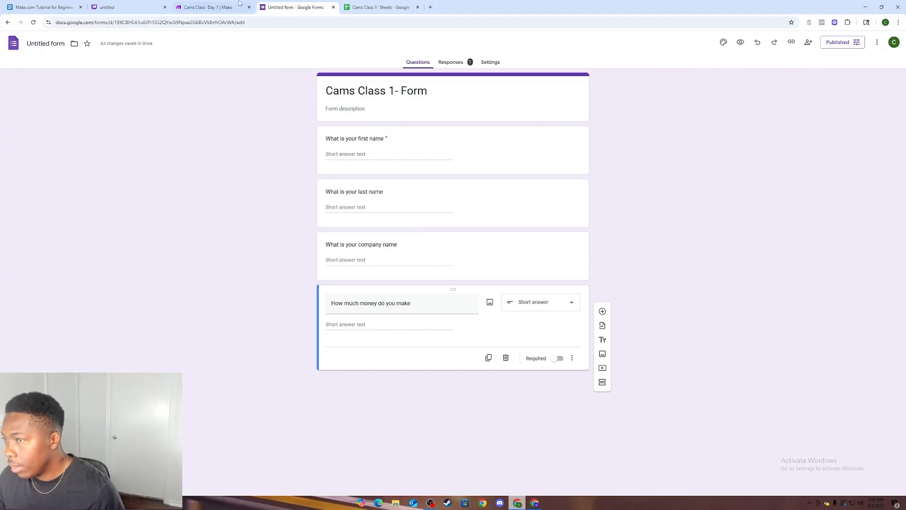
click(207, 7)
click(613, 483)
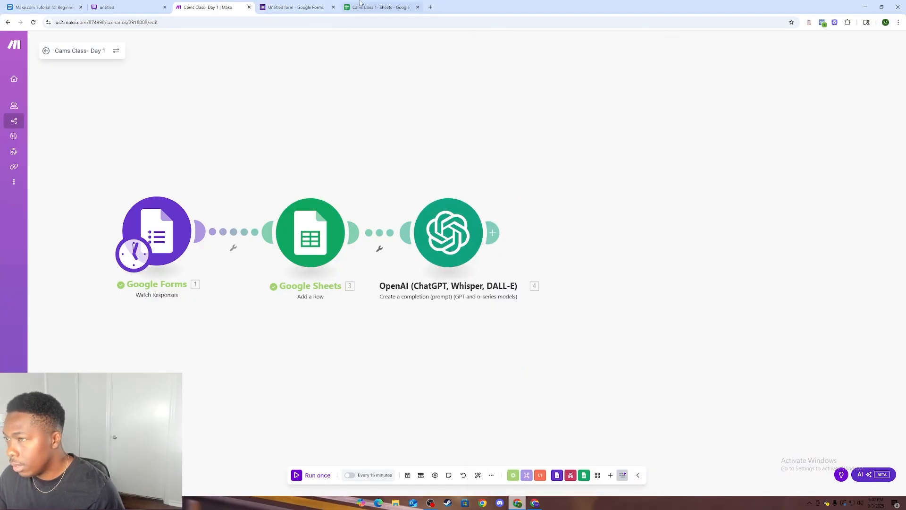
- Check the update stage in the Whimsical diagram and add a Google Sheets Update a Row module after the OpenAI module
click(324, 5)
click(125, 8)
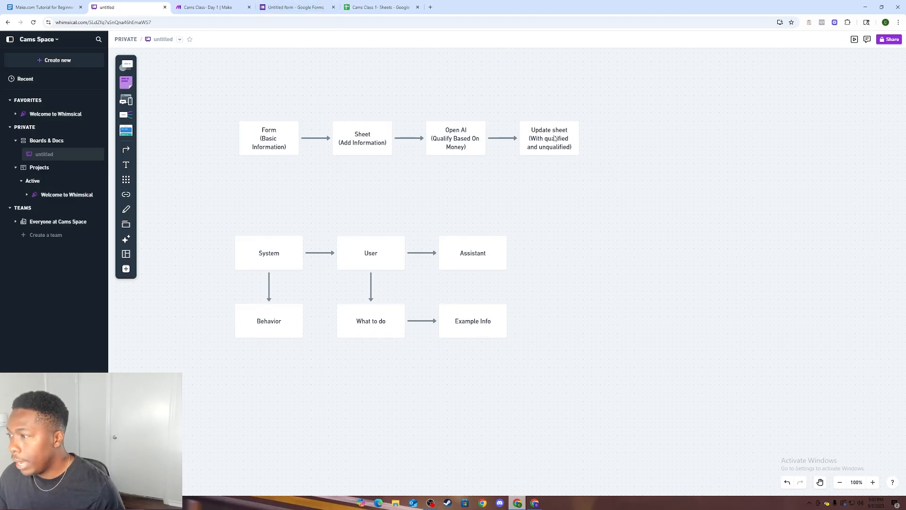
click(378, 7)
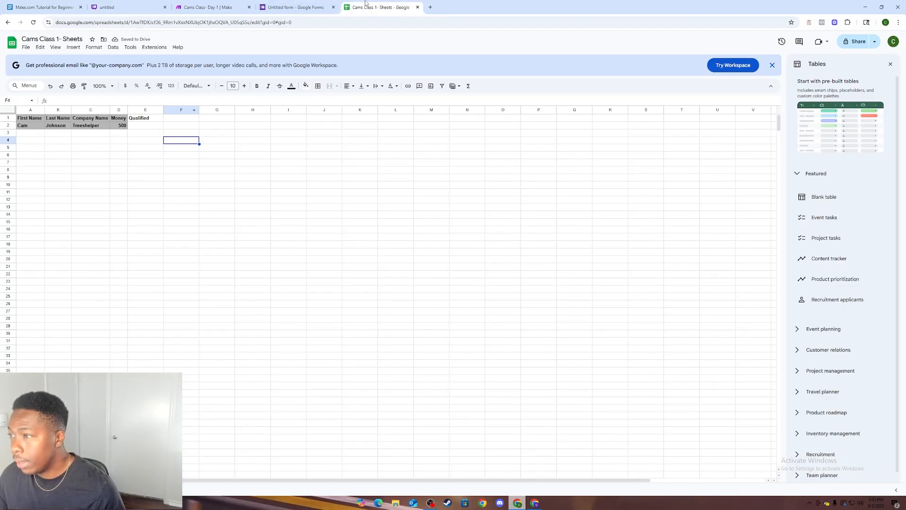
click(207, 7)
click(493, 232)
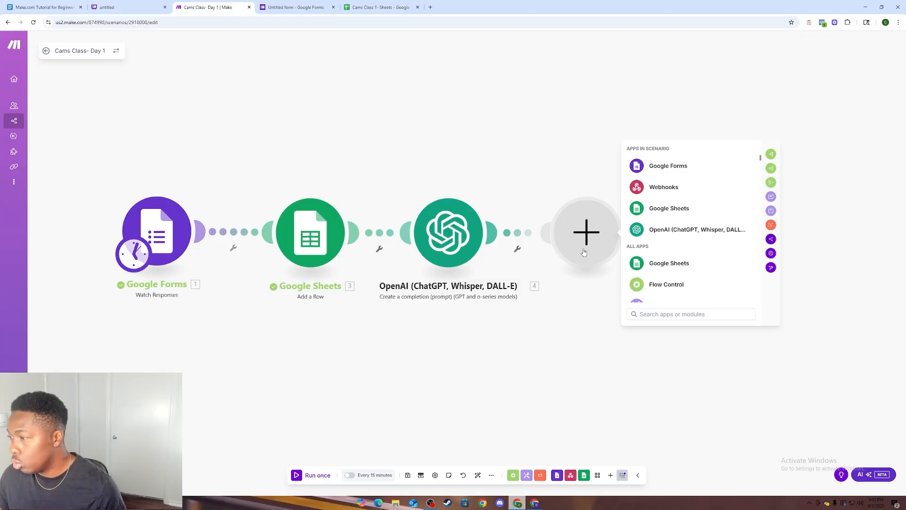
click(661, 209)
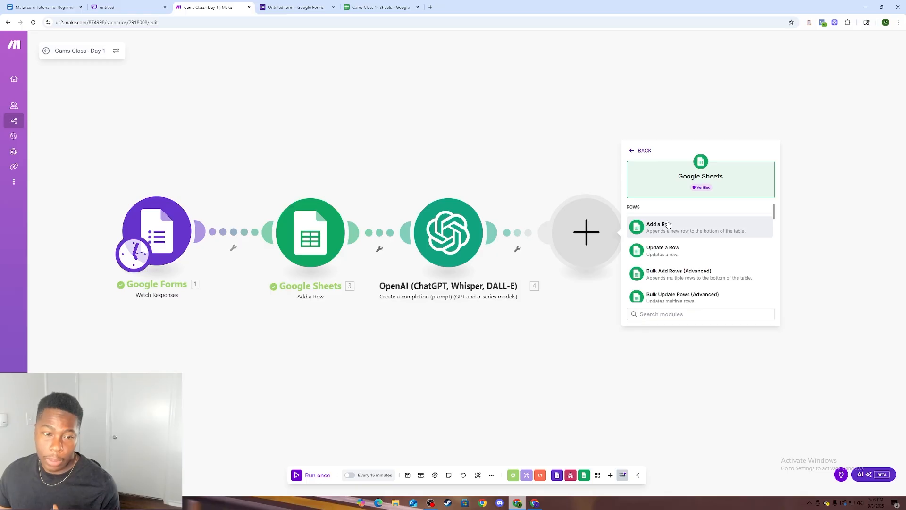
click(695, 250)
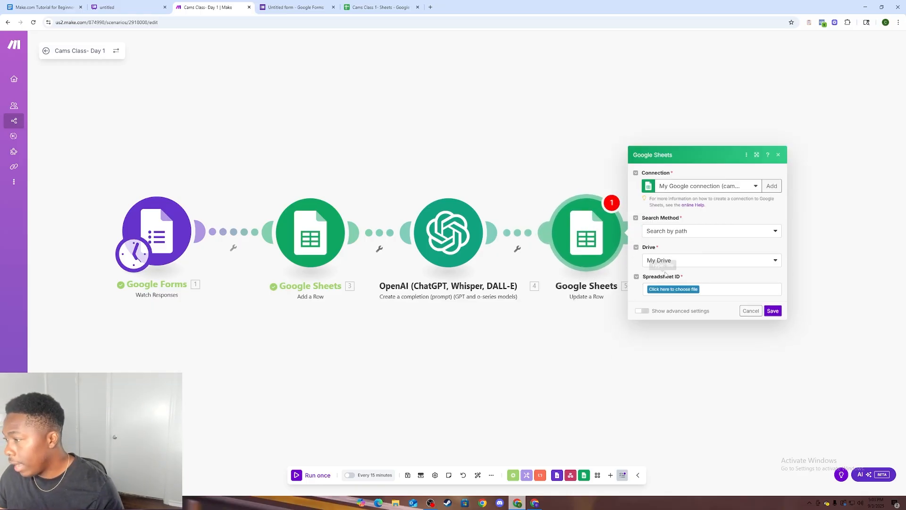
- Select Sheet1 of the Cams Class 1- Sheets spreadsheet for the update and map Row Number from the Add a Row module
click(683, 290)
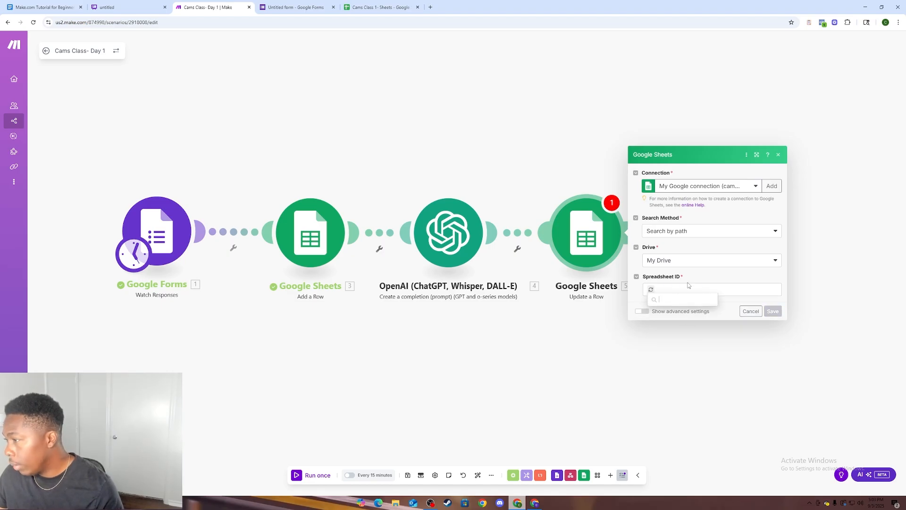
scroll(689, 397, down, 3)
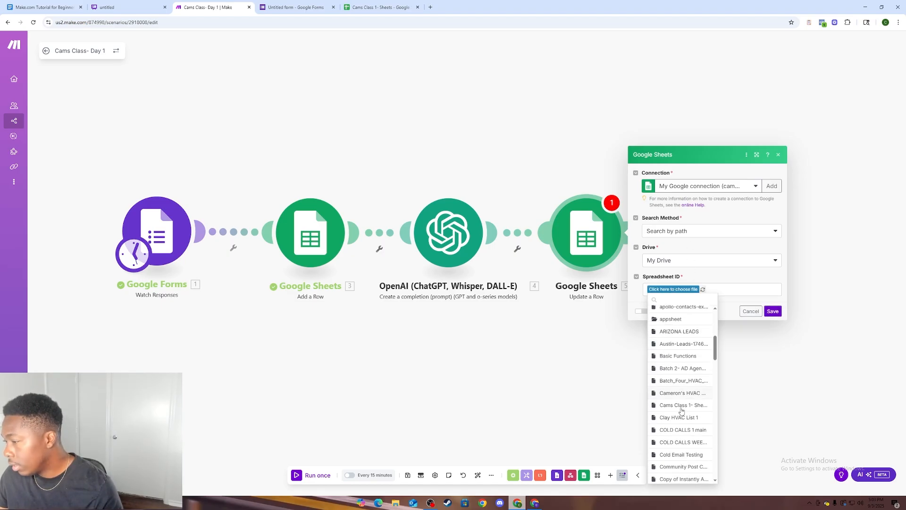
click(681, 406)
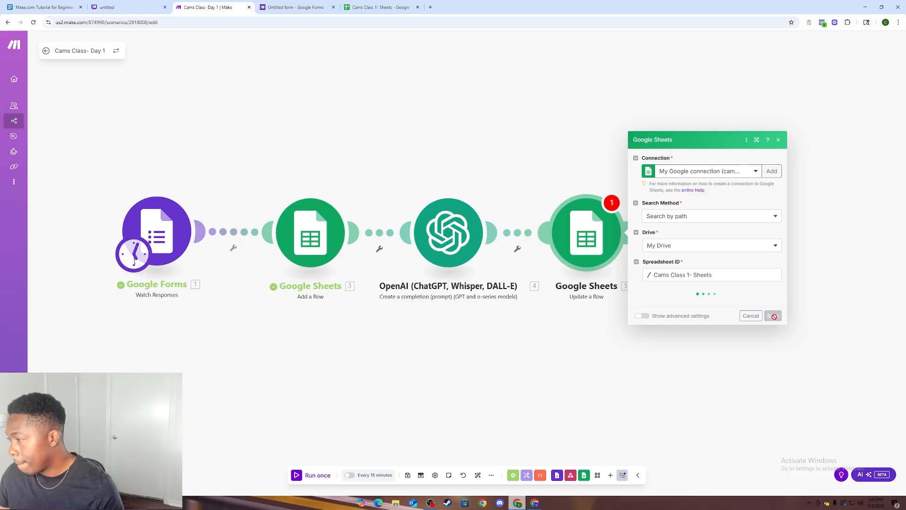
click(712, 304)
click(682, 318)
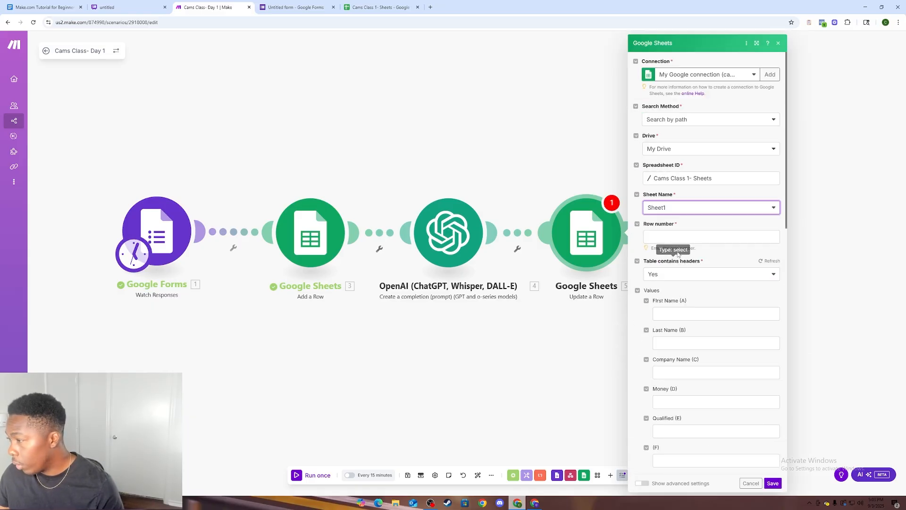
click(675, 237)
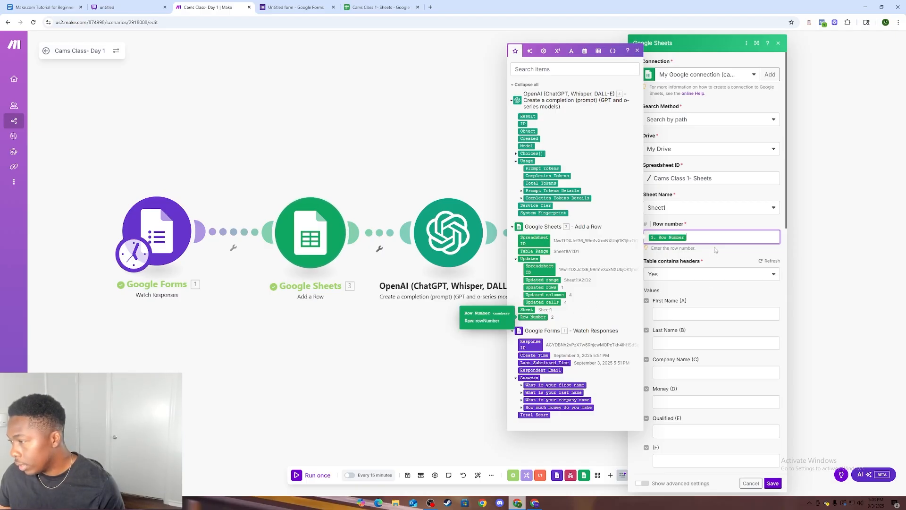
click(533, 317)
- Map the OpenAI Result to the Qualified (E) value and save the Update a Row module
click(694, 314)
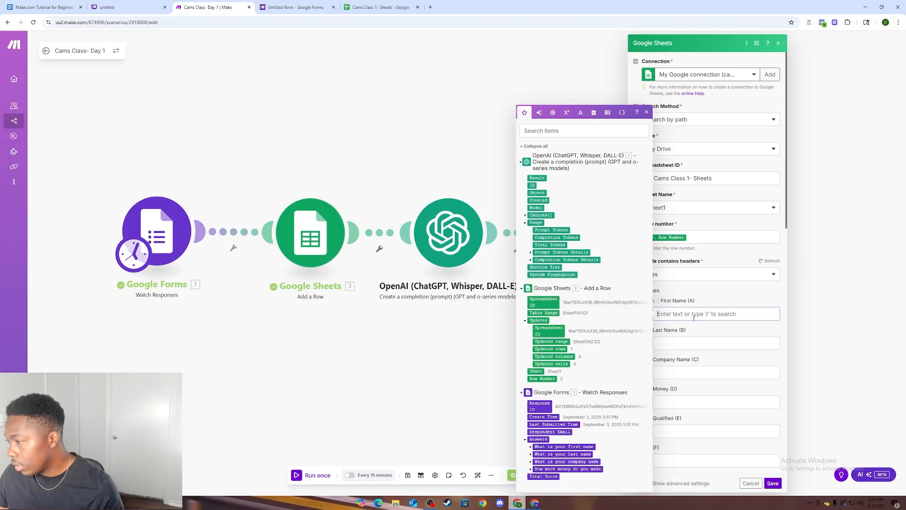
scroll(700, 260, down, 2)
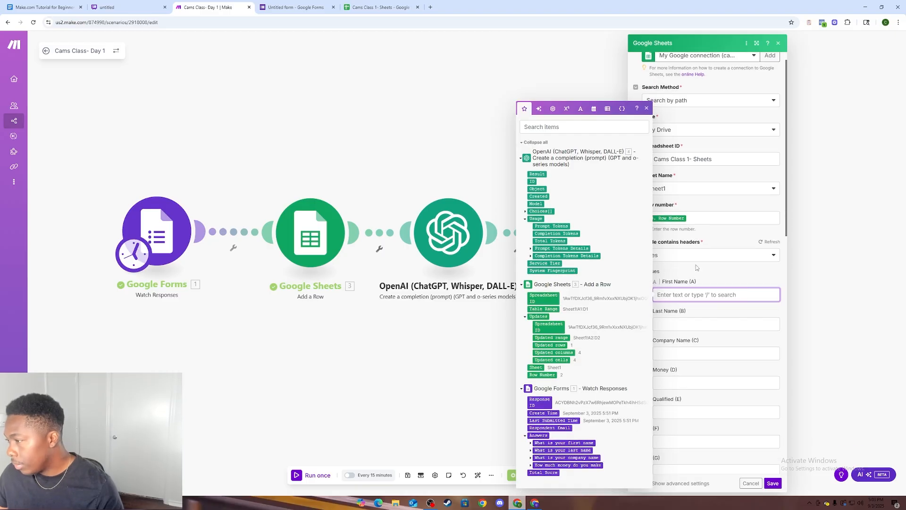
click(702, 256)
scroll(695, 274, down, 2)
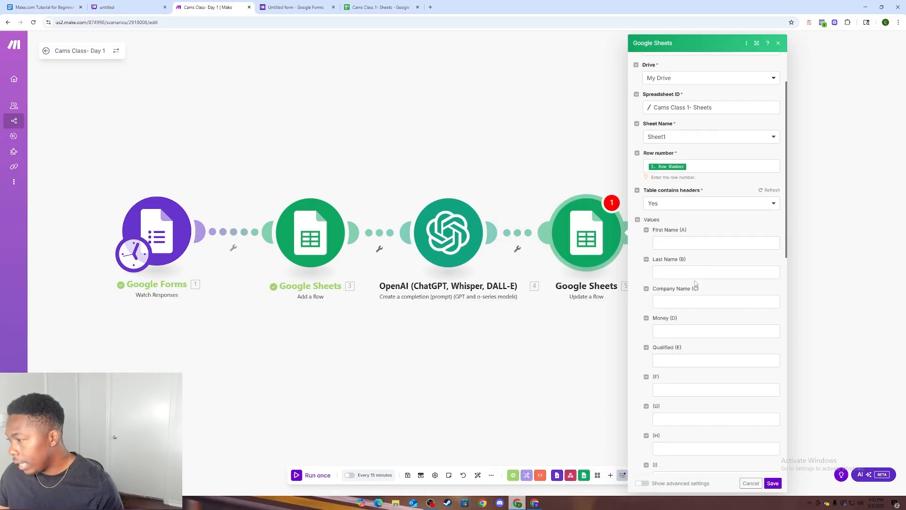
click(690, 359)
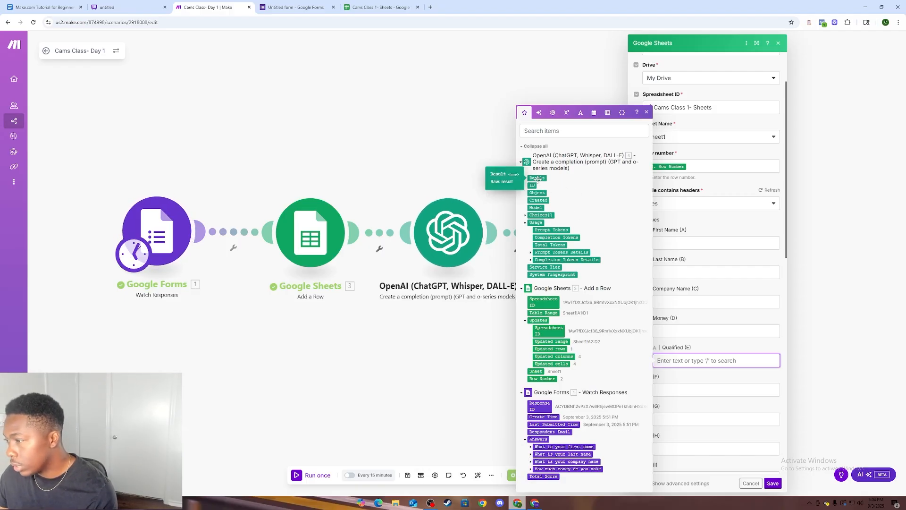
drag(537, 179, 680, 373)
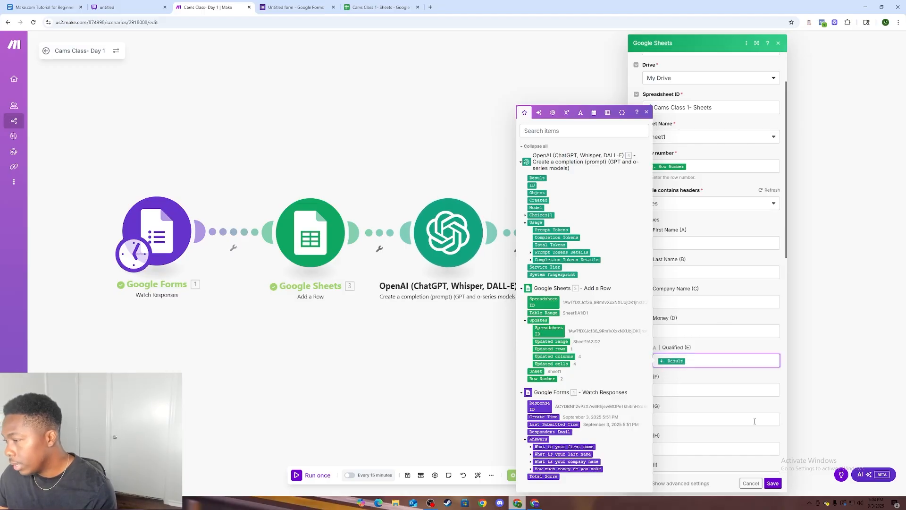
click(774, 483)
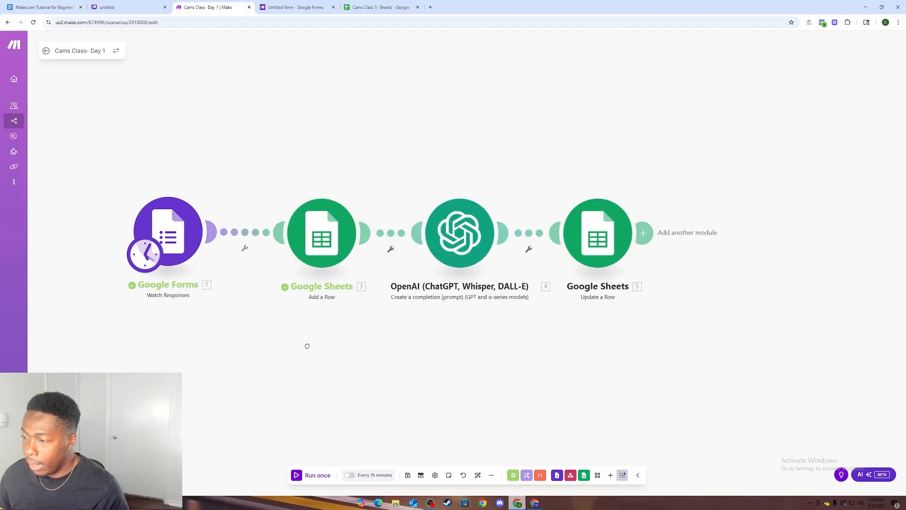
- Set where the Google Forms Watch Responses trigger starts and run the whole scenario once
drag(308, 346, 344, 350)
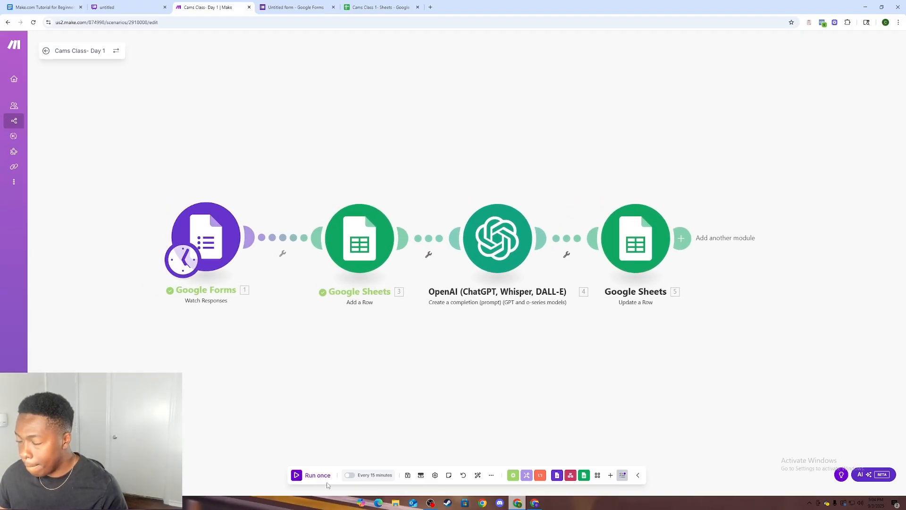
right_click(215, 245)
click(234, 270)
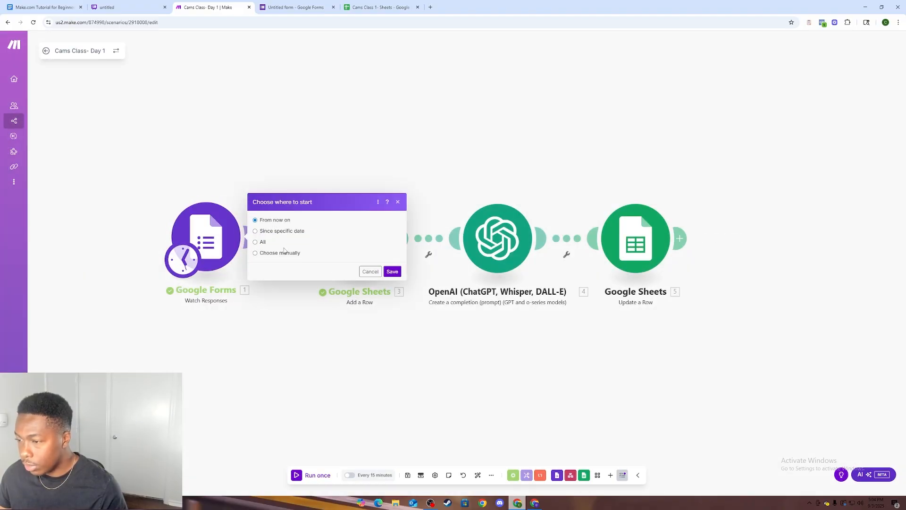
click(392, 271)
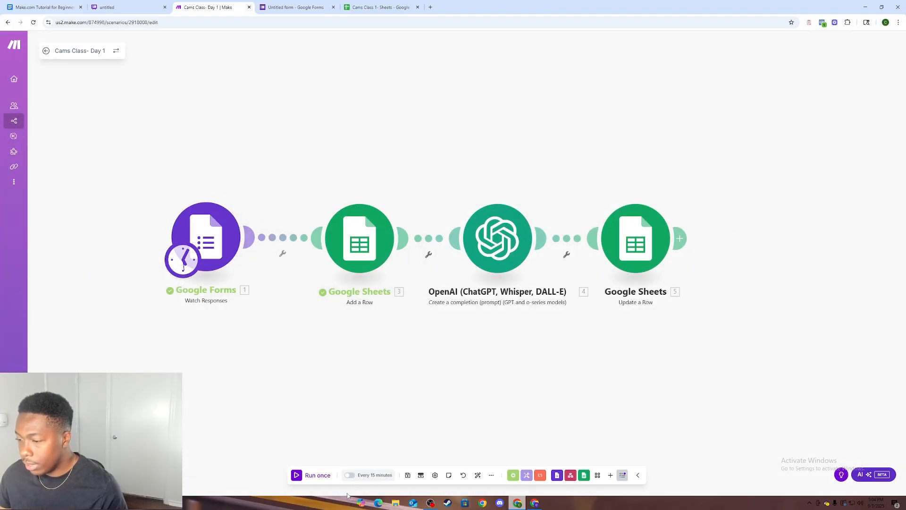
click(297, 475)
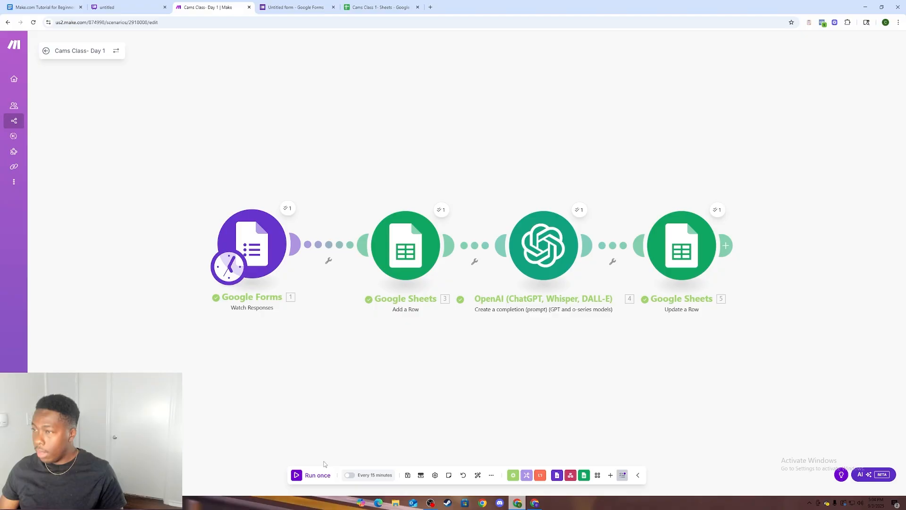
- Check the new row's Qualified value in the Cams Class 1- Sheets spreadsheet and return to the Make scenario
click(378, 7)
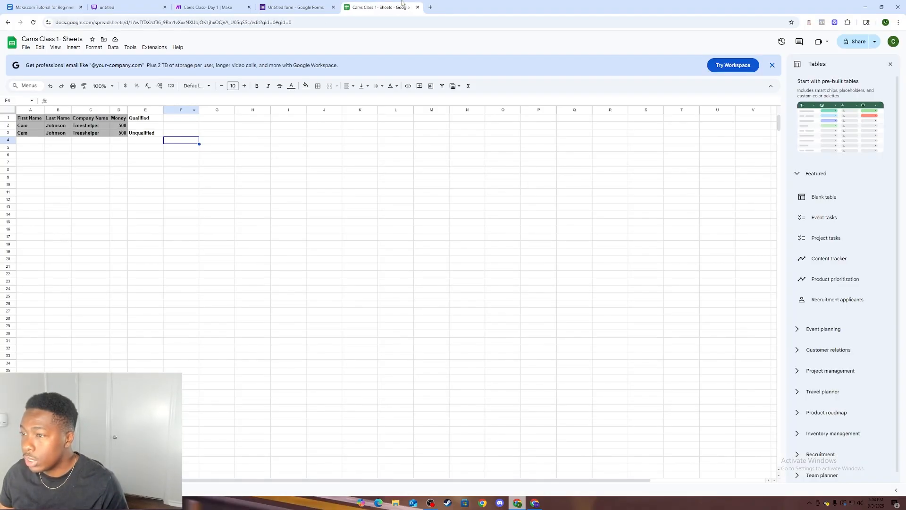
click(141, 141)
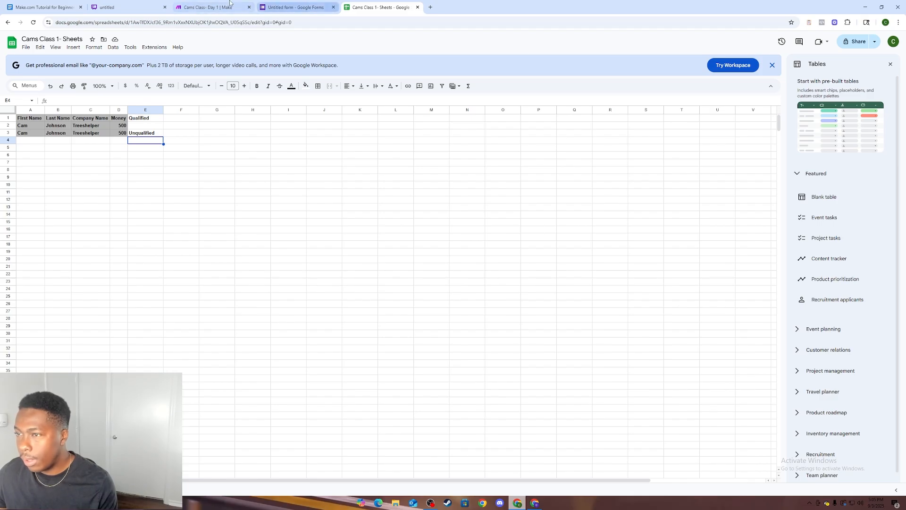
click(161, 4)
click(232, 6)
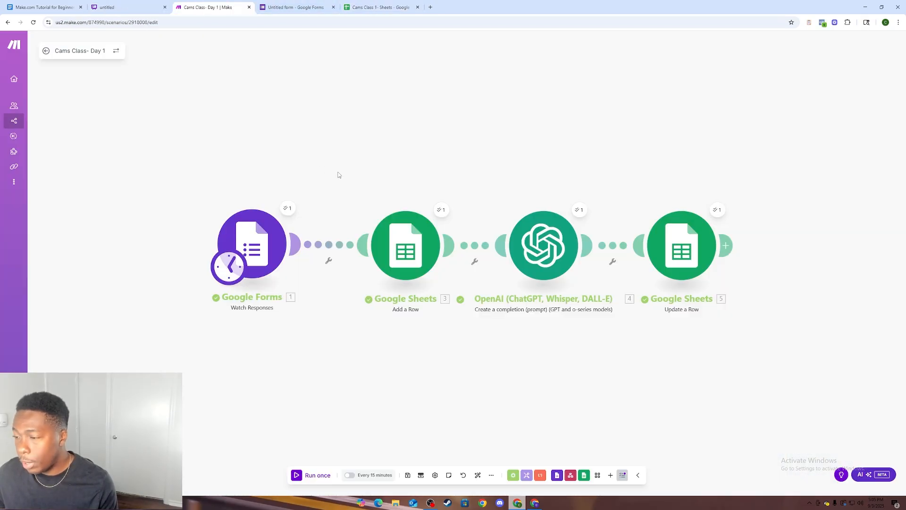
drag(417, 318, 301, 317)
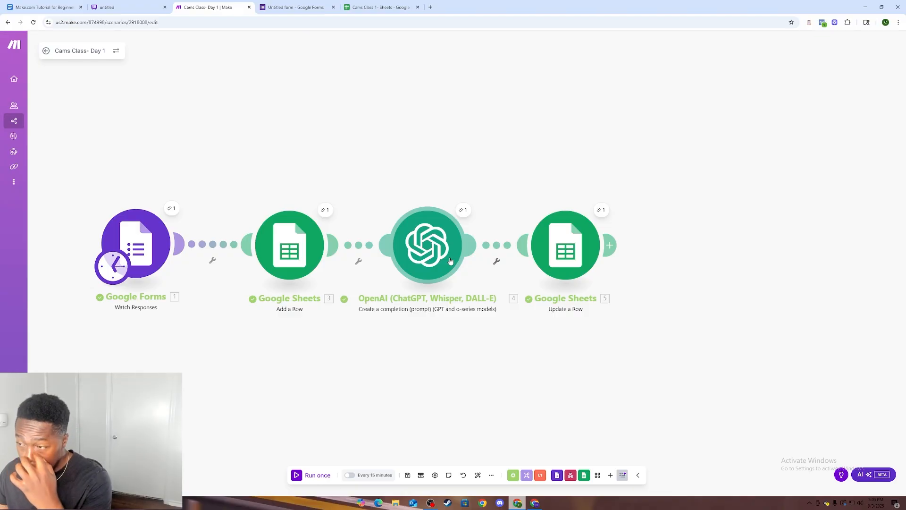
drag(294, 362, 297, 318)
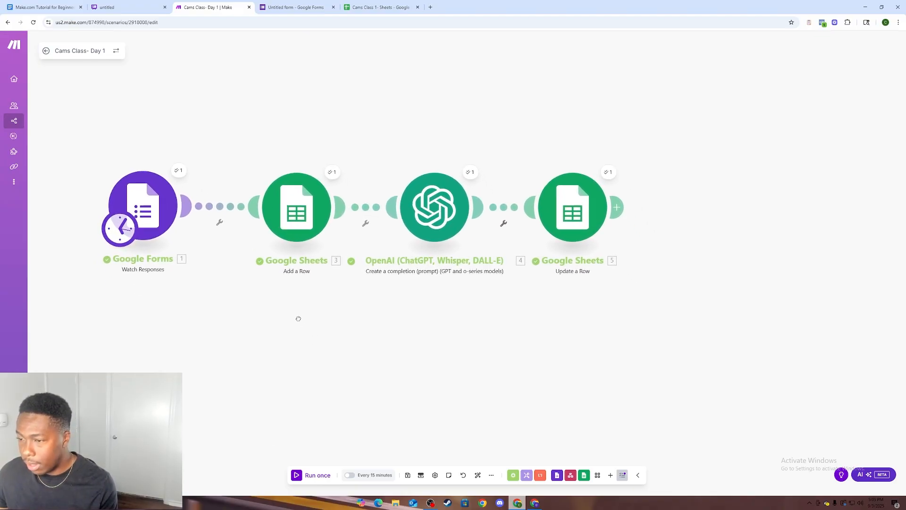
drag(300, 385, 339, 398)
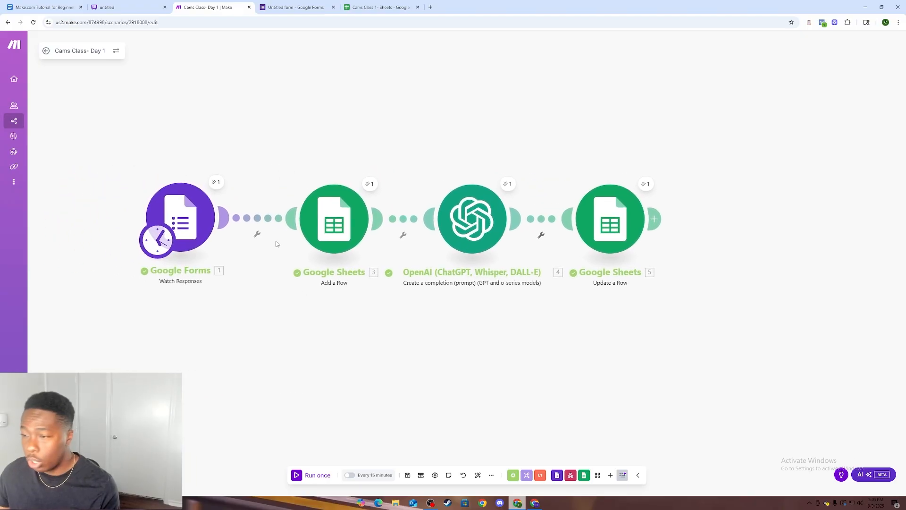
click(203, 222)
click(258, 318)
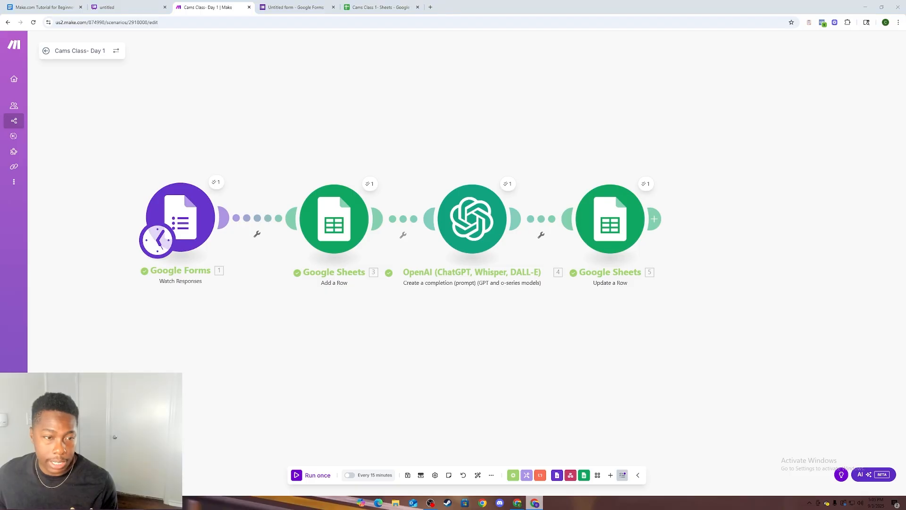
click(377, 7)
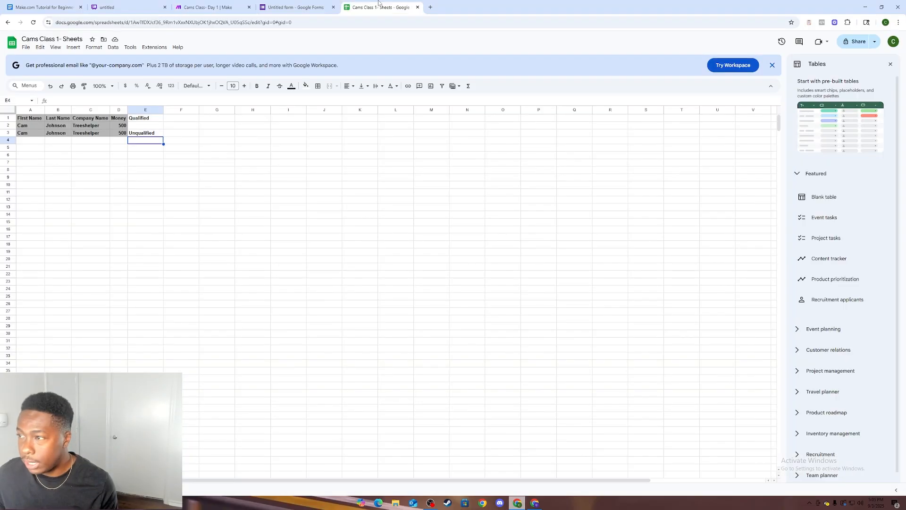
click(296, 8)
click(207, 8)
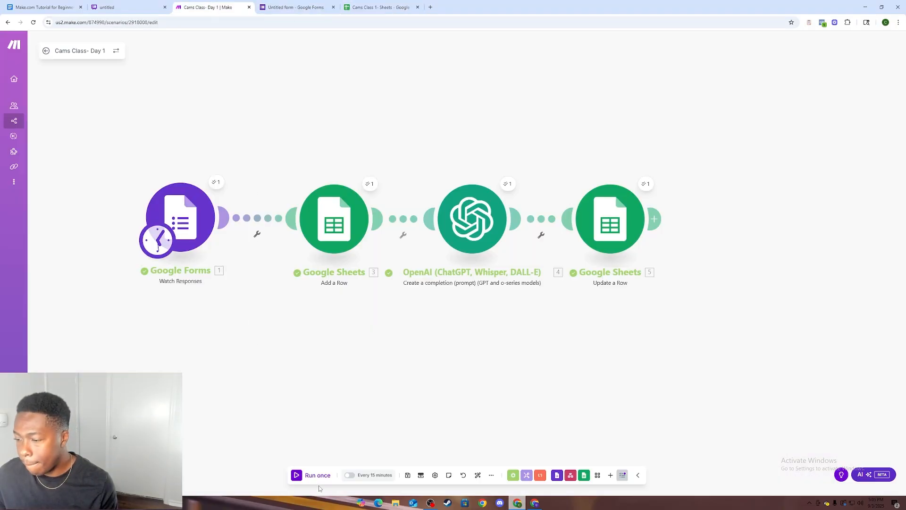
- Turn on the scenario's every 15 minutes schedule, review the Run scenario options and close the schedule settings
click(347, 476)
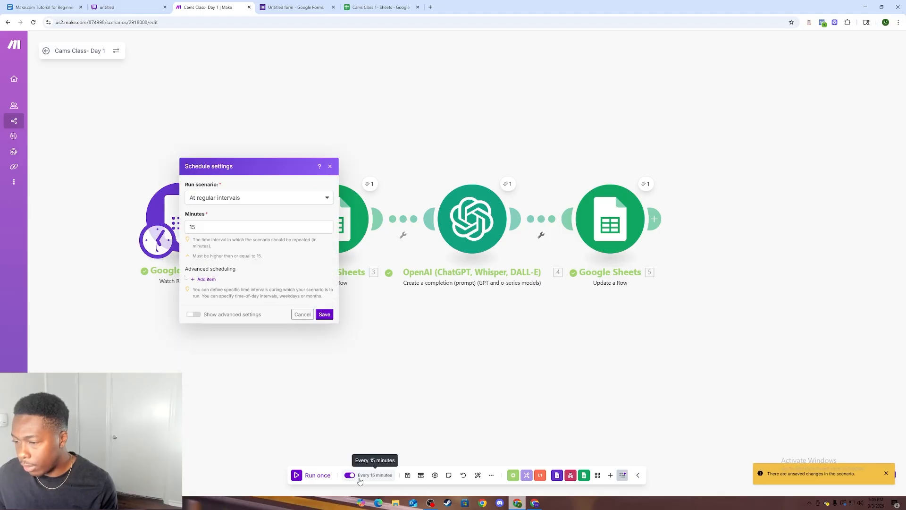
click(317, 200)
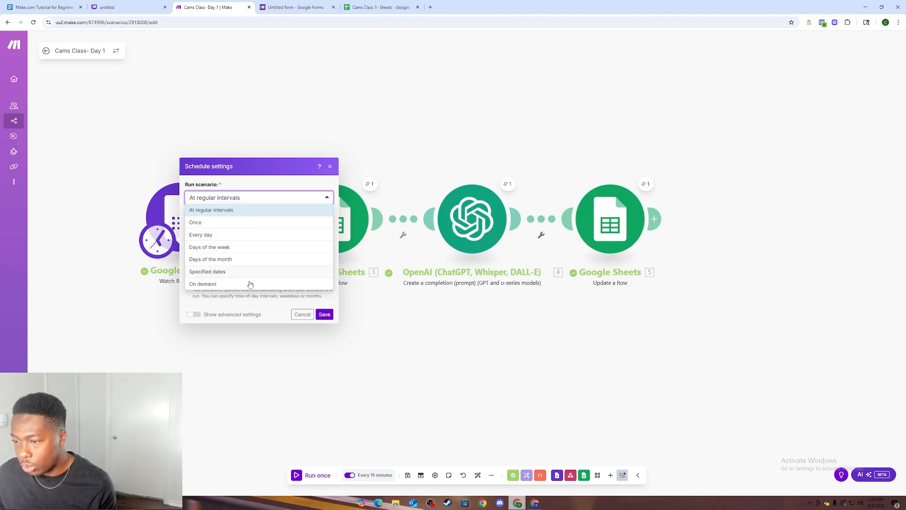
click(331, 168)
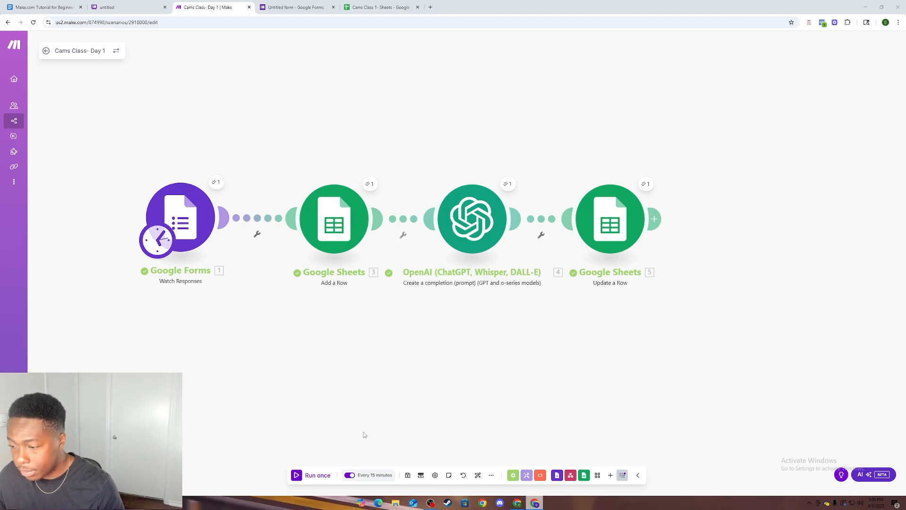
- Run the scenario again for the latest form response and check the added row in the Google Sheets spreadsheet
click(297, 477)
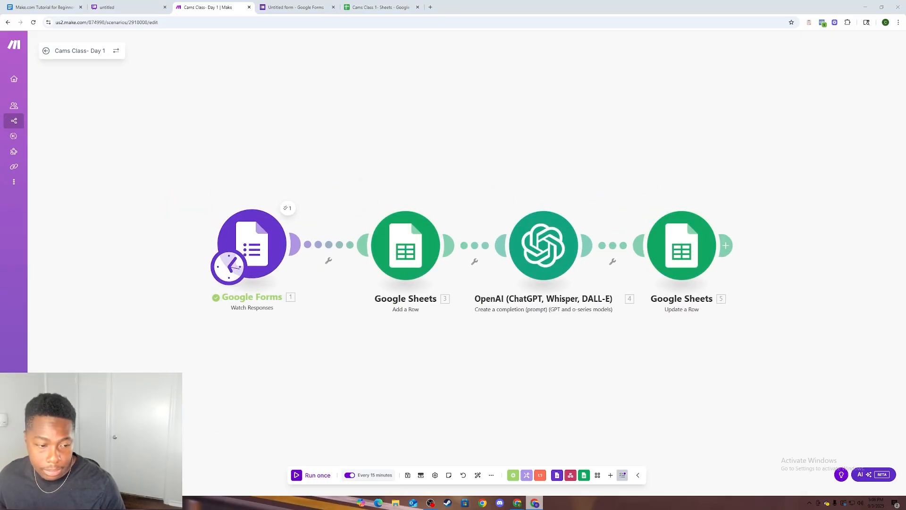
right_click(250, 248)
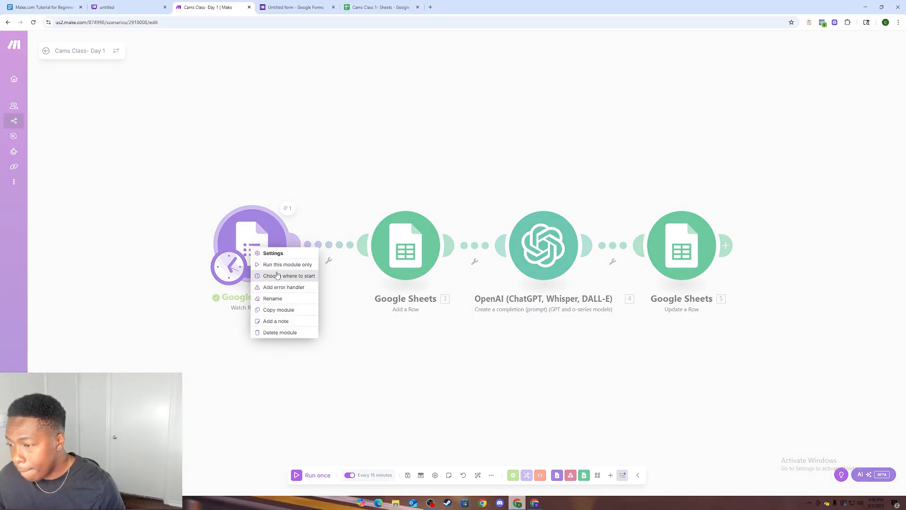
click(338, 378)
click(300, 475)
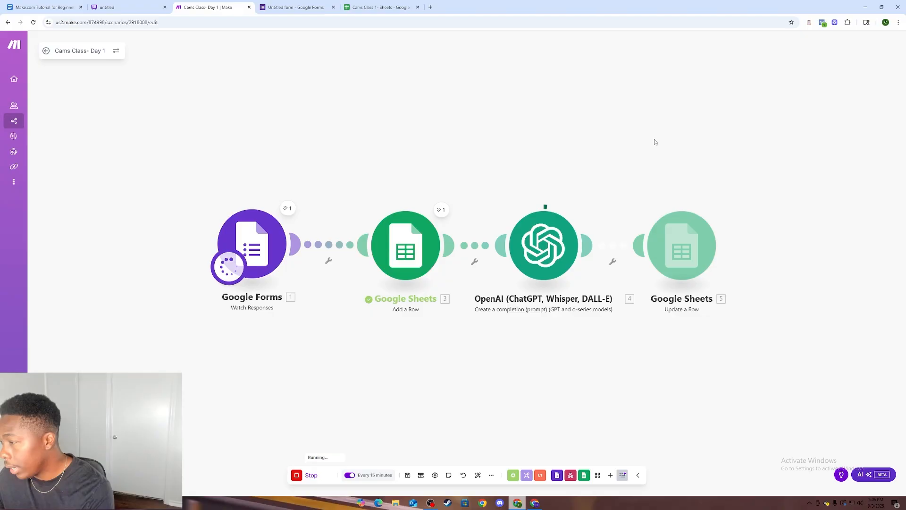
click(409, 6)
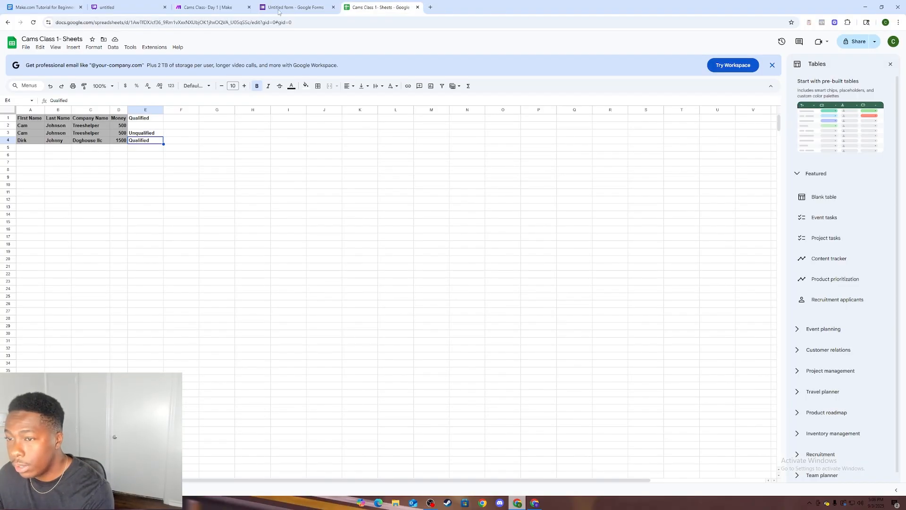